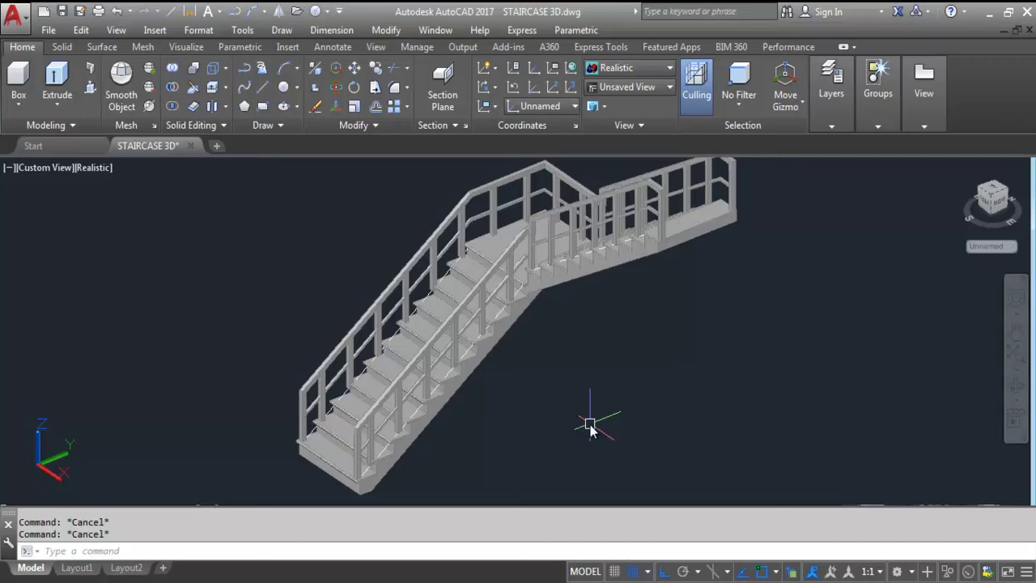
Orbit and zoom the staircase to a steeper side view
middle_click_drag(435, 393, 629, 351, "shift")
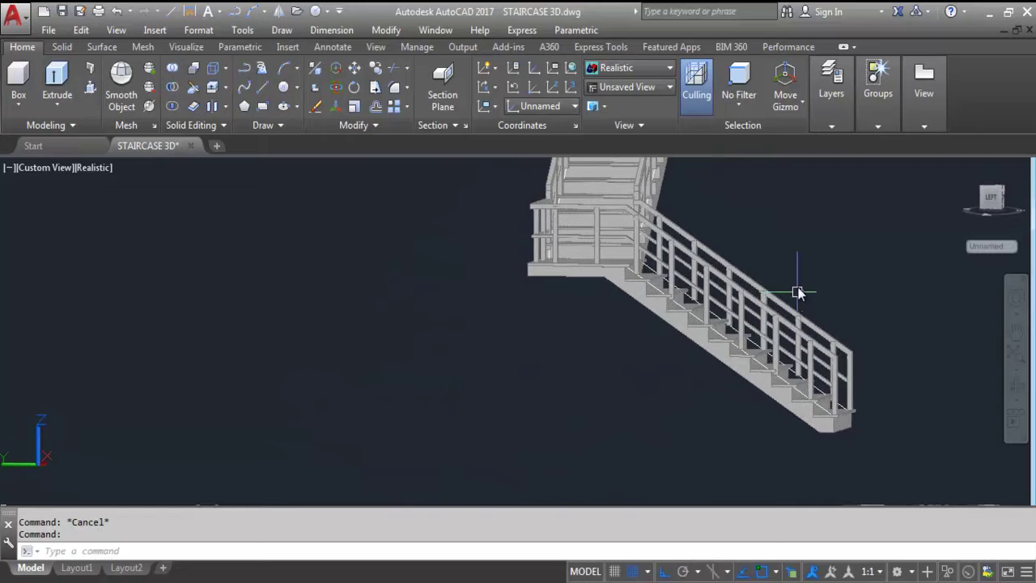
scroll(567, 403, "up", 5)
scroll(540, 375, "up", 2)
scroll(601, 420, "down", 6)
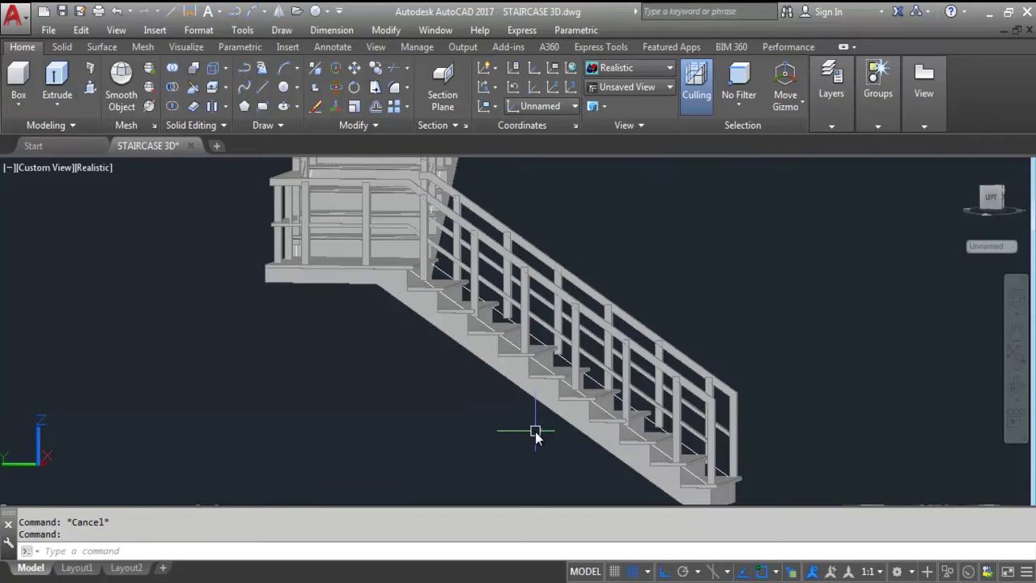
middle_click_drag(567, 296, 382, 317, "shift")
scroll(428, 305, "down", 3)
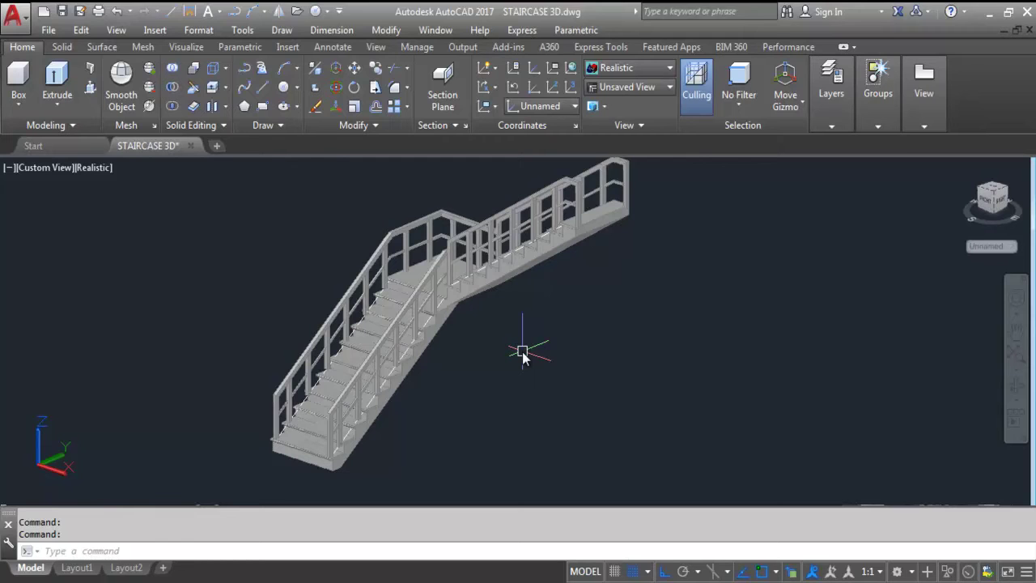
Open the Materials Browser with MAT and list the Autodesk Library's Ceramic materials
type("MAT")
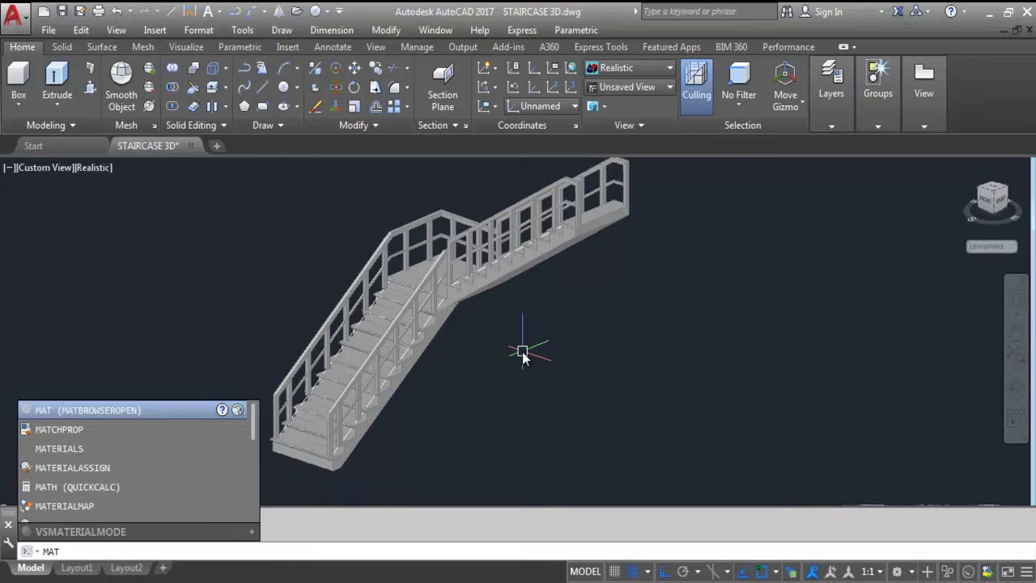
key("Return")
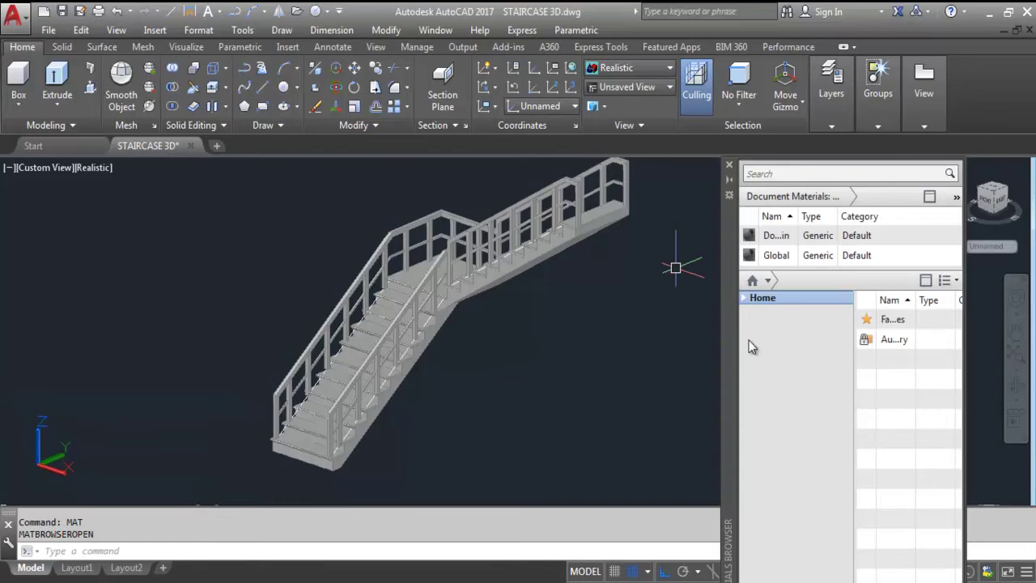
double_click(782, 299)
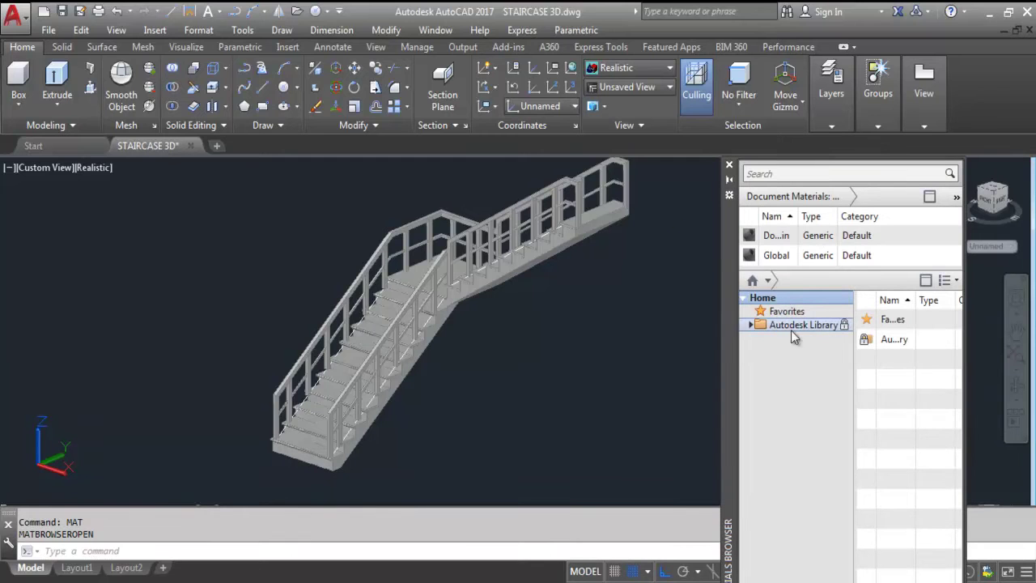
double_click(810, 326)
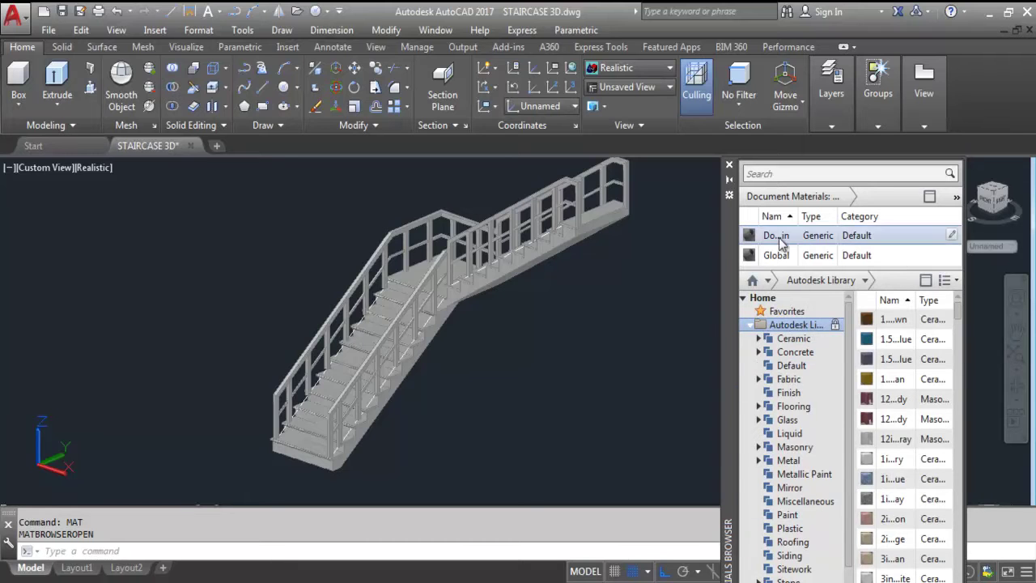
left_click_drag(726, 328, 721, 275)
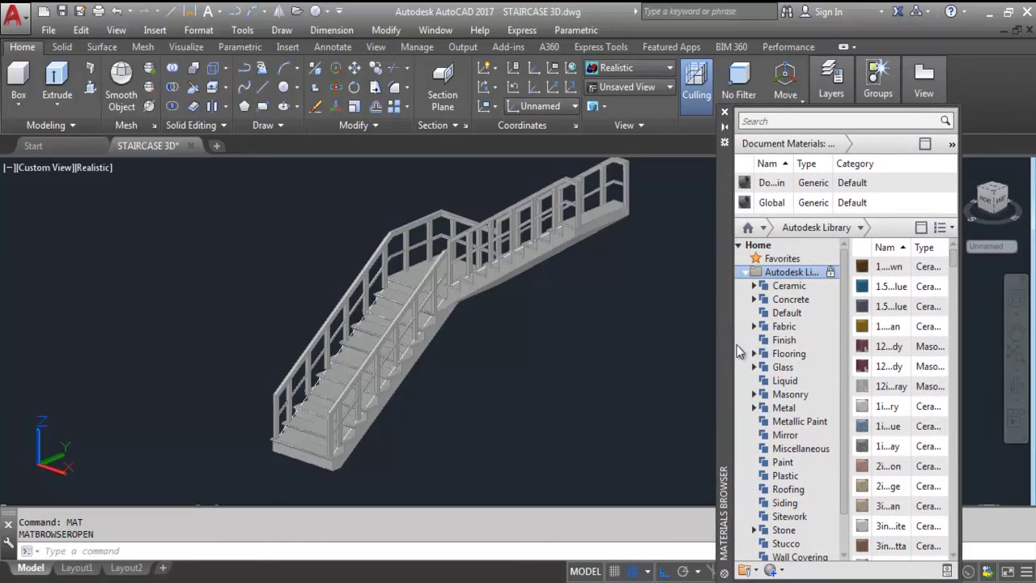
left_click(790, 286)
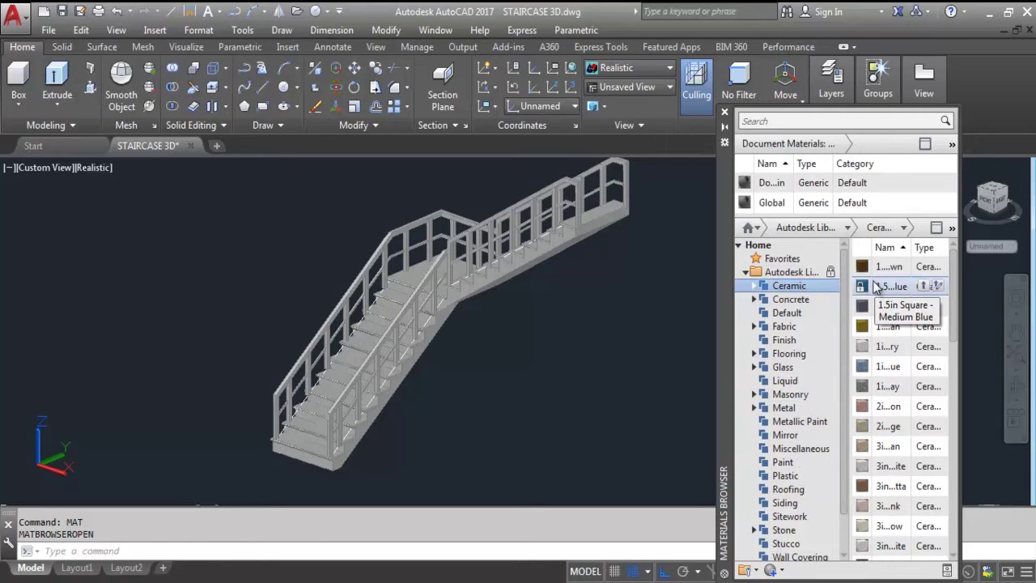
mouse_move(861, 292)
mouse_move(868, 490)
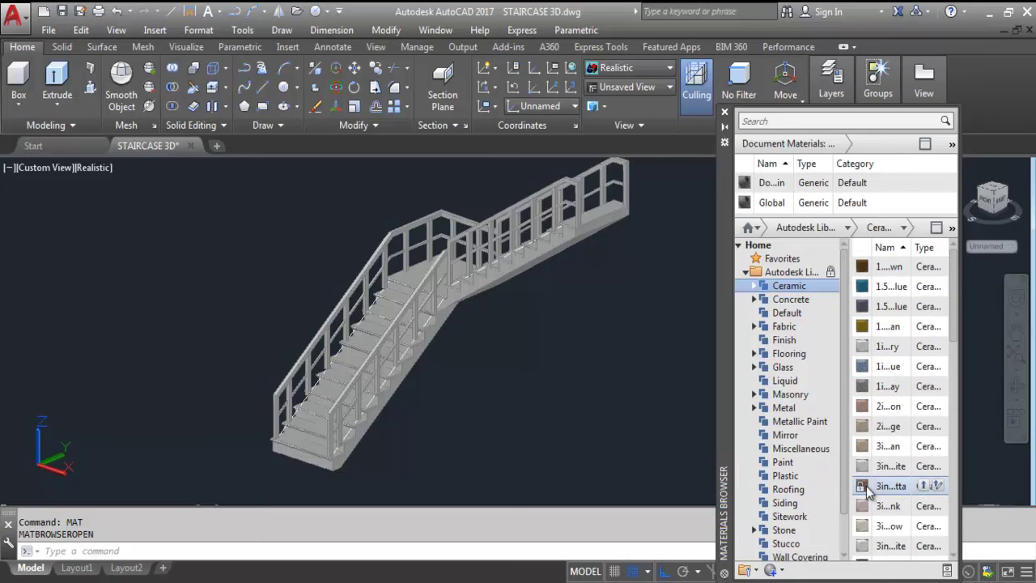
Try the brown tile on the bottom step, then the first Ceramic material on two steps
left_click_drag(863, 492, 404, 446)
left_click_drag(313, 450, 305, 441)
scroll(304, 442, "up", 6)
scroll(302, 466, "up", 2)
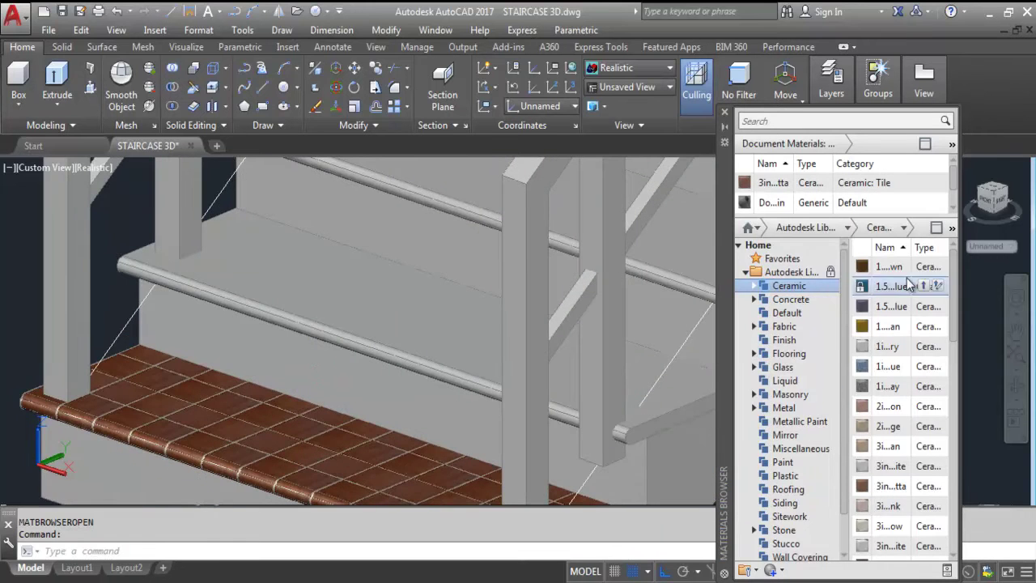
left_click_drag(897, 271, 340, 387)
left_click_drag(316, 293, 316, 282)
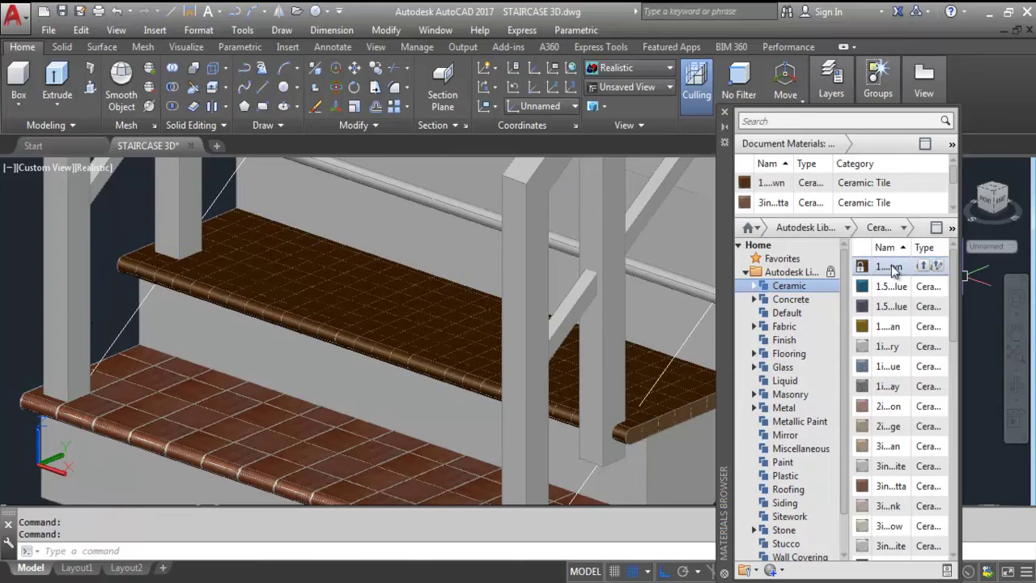
left_click_drag(884, 268, 344, 453)
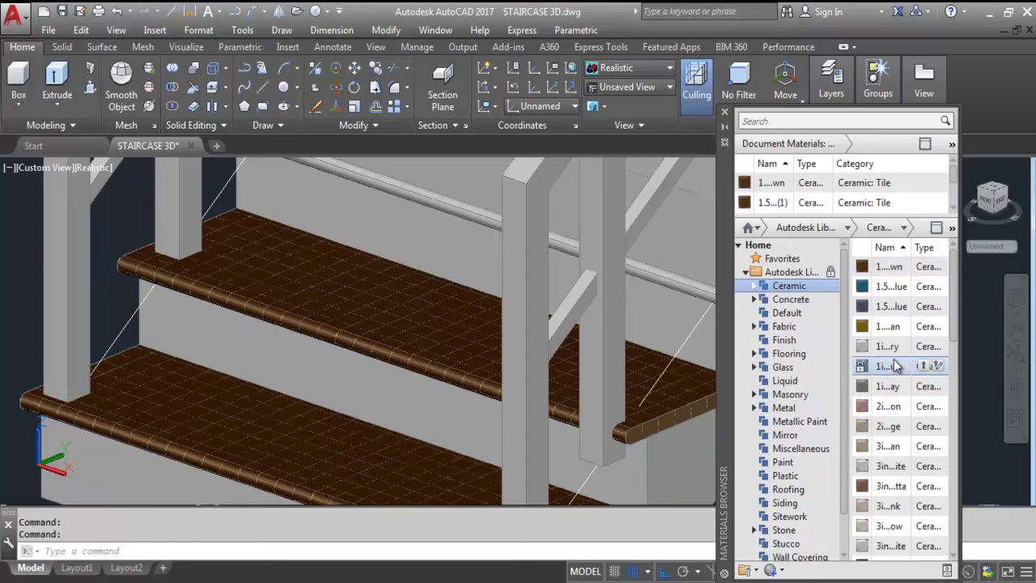
Try the blue mosaic tile on the upper, lower and third steps
left_click_drag(894, 368, 401, 321)
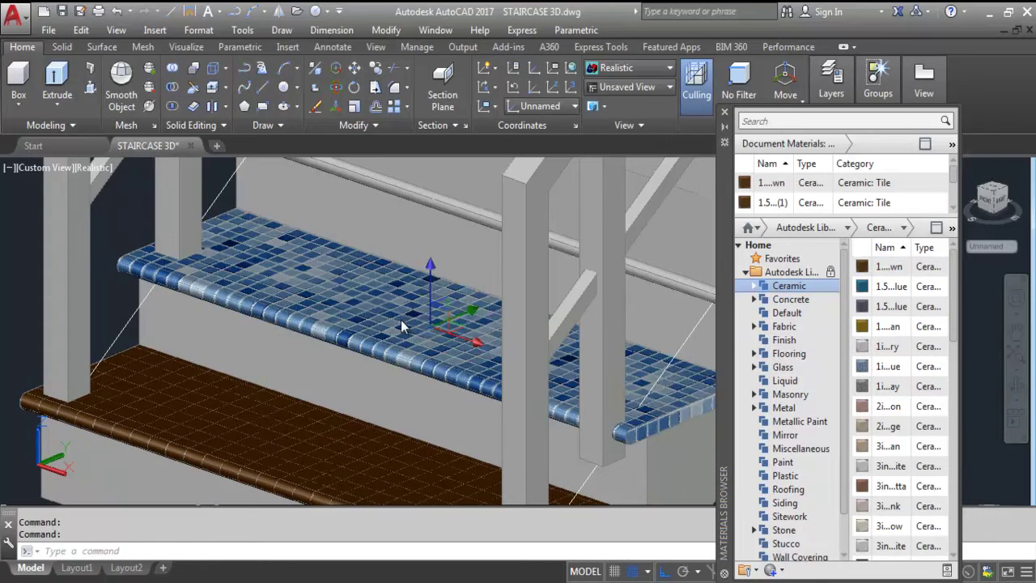
left_click_drag(903, 366, 367, 415)
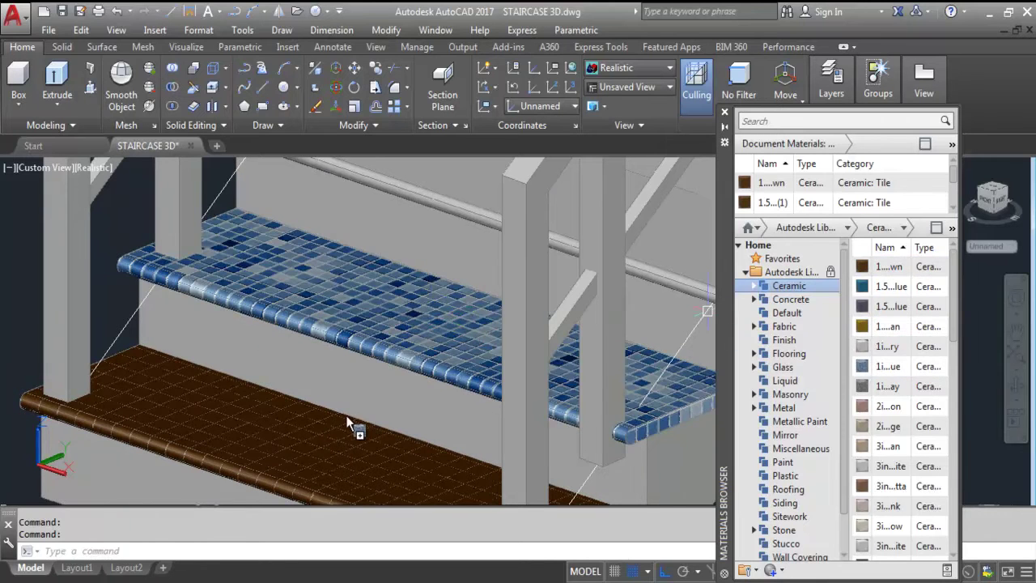
left_click_drag(283, 414, 290, 412)
scroll(319, 350, "down", 5)
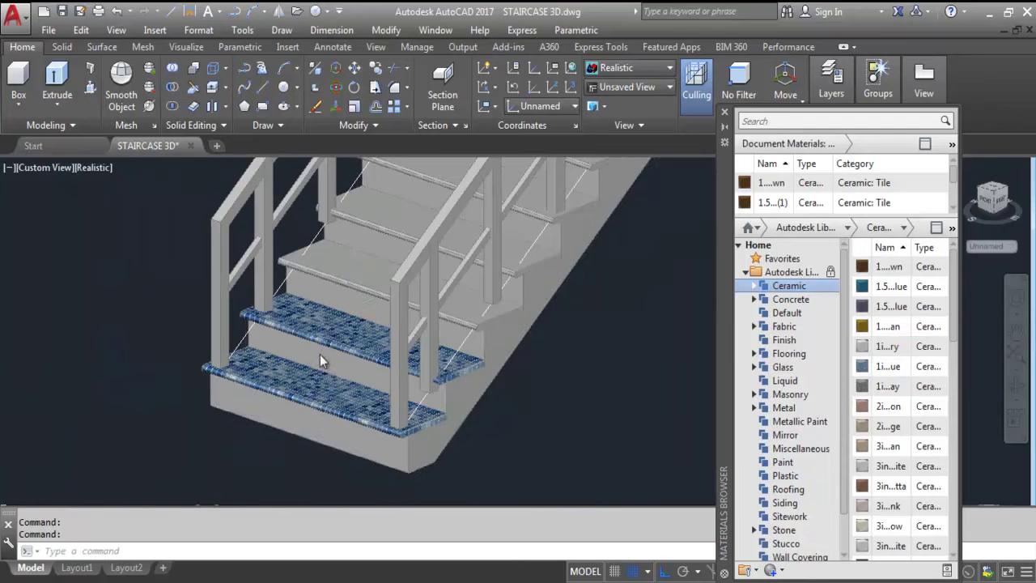
scroll(352, 259, "up", 3)
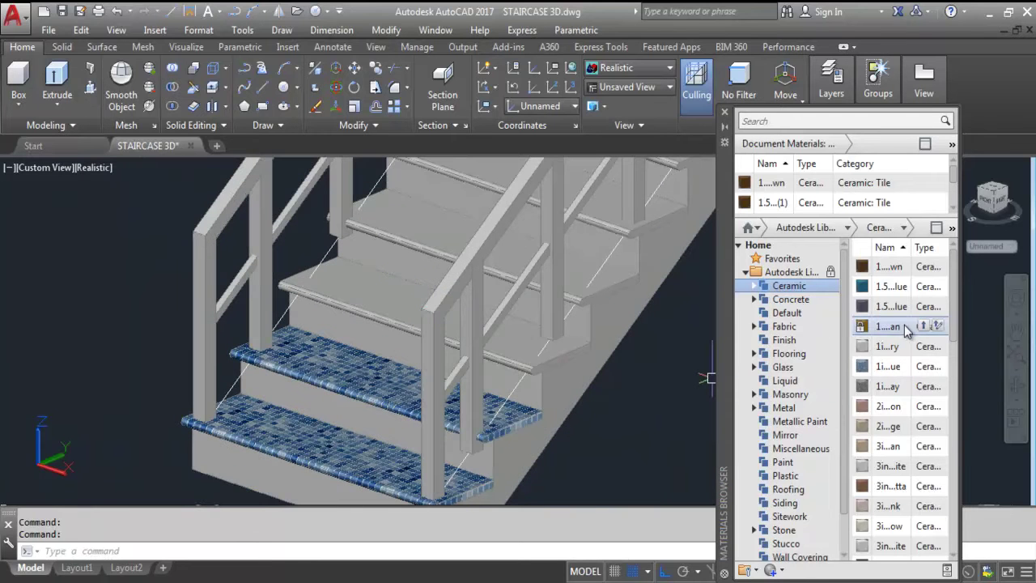
left_click_drag(885, 366, 703, 369)
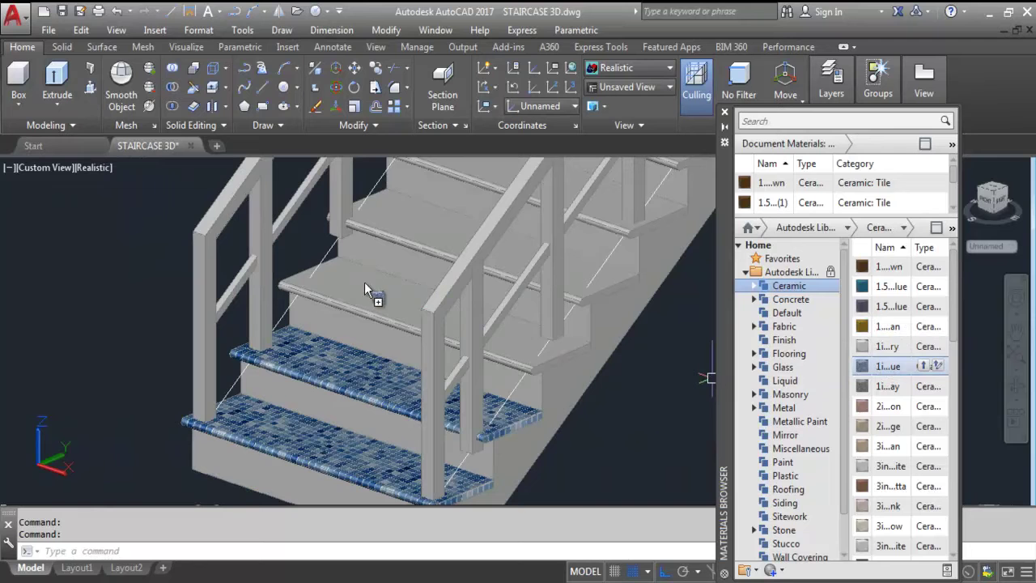
left_click_drag(366, 284, 364, 284)
Apply the brown 3in tile to the third, second and bottom treads
left_click_drag(884, 485, 566, 365)
left_click_drag(418, 294, 403, 296)
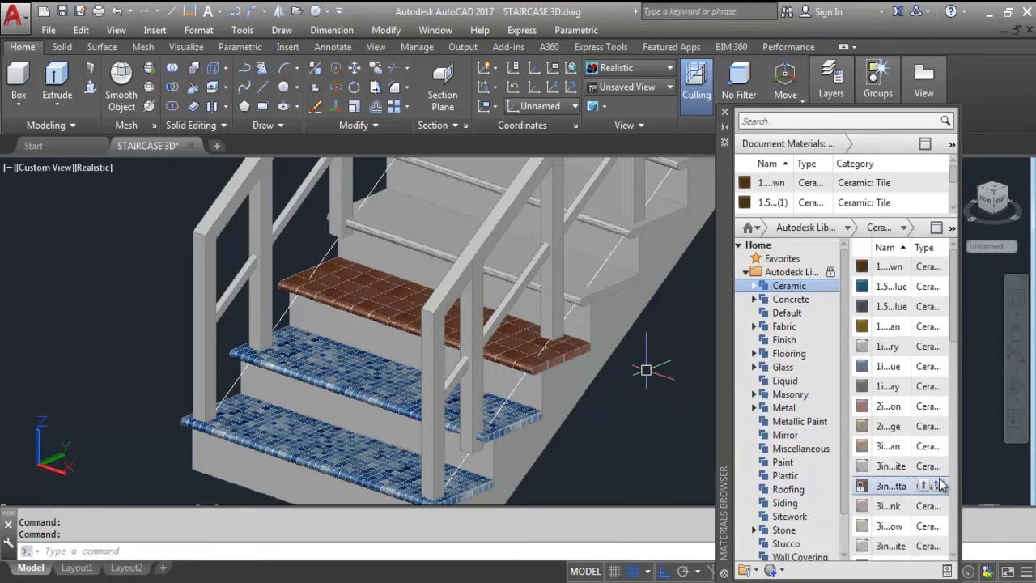
left_click_drag(892, 492, 417, 387)
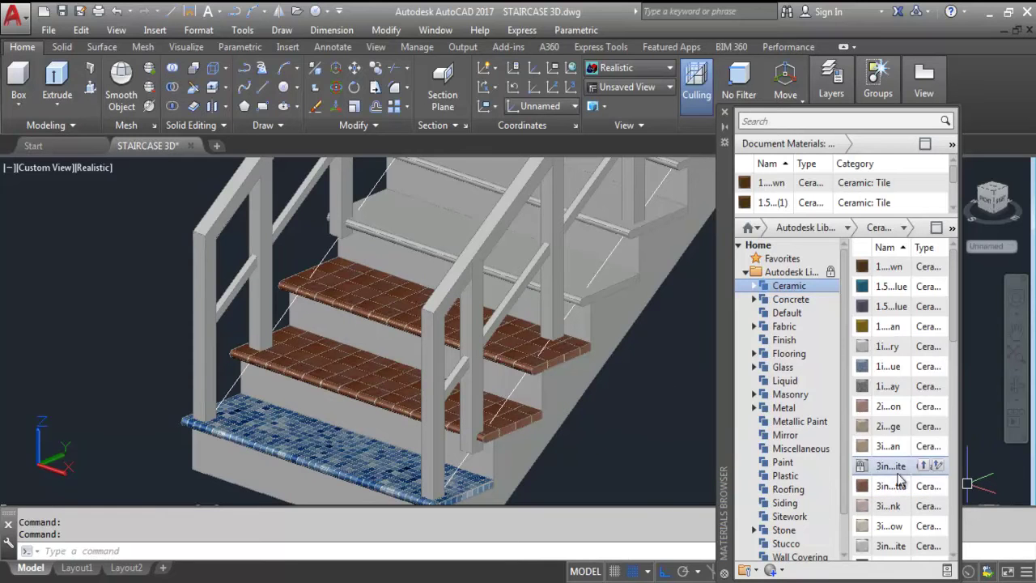
left_click_drag(866, 489, 324, 444)
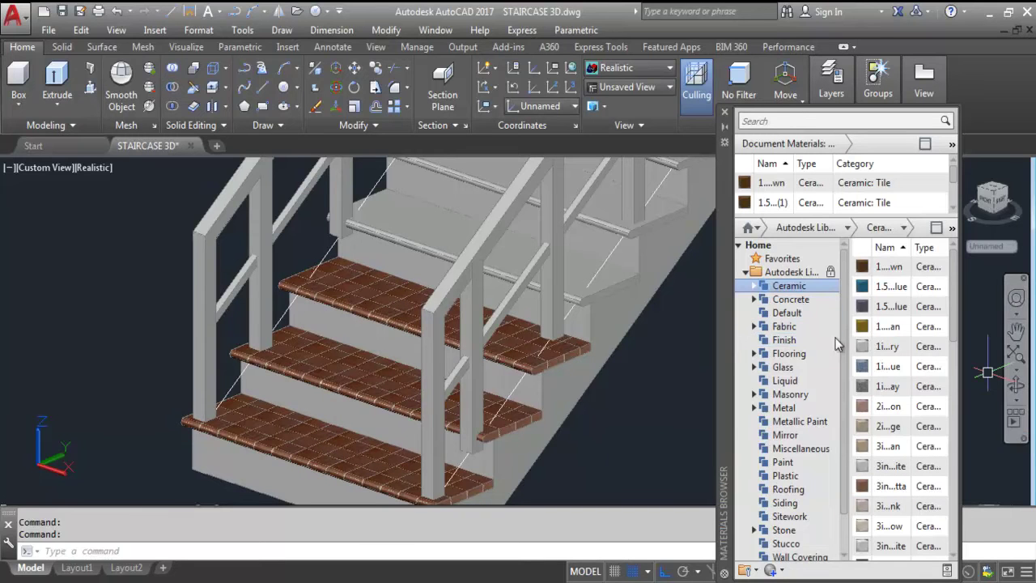
Apply black, then dark speckled concrete from the Concrete category to the three lower treads
left_click(800, 299)
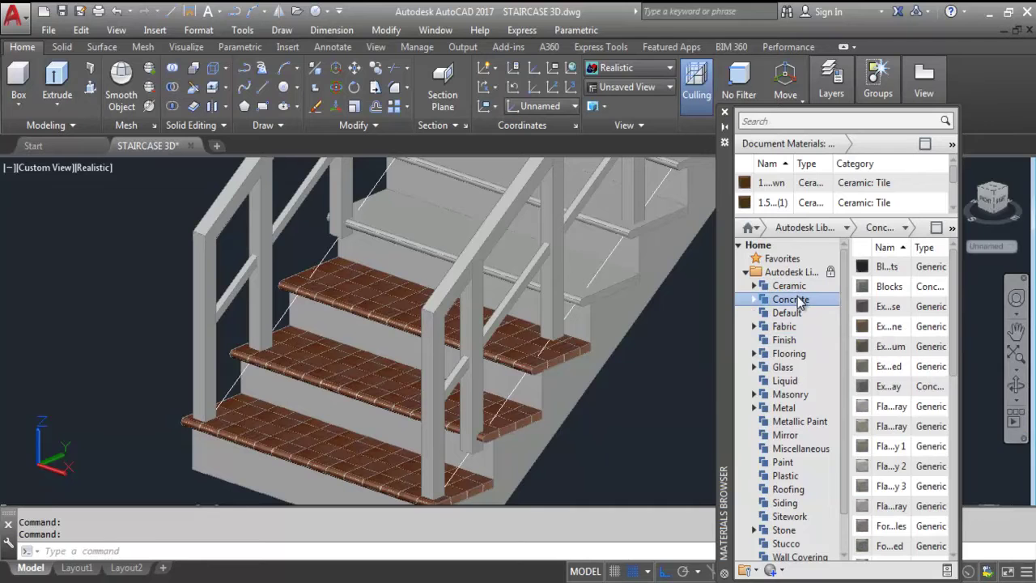
left_click_drag(863, 267, 306, 348)
left_click_drag(890, 307, 405, 331)
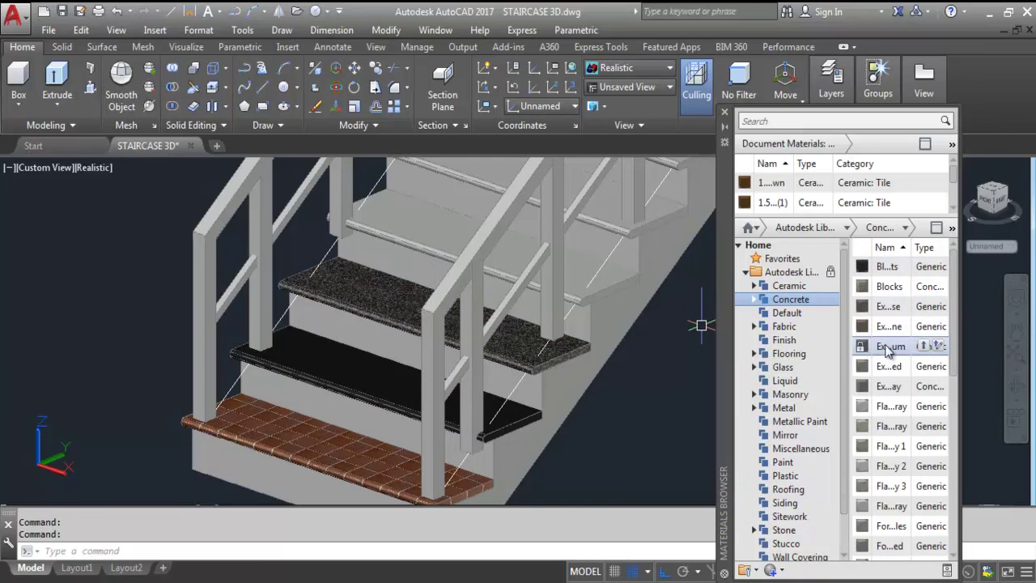
left_click_drag(377, 374, 376, 372)
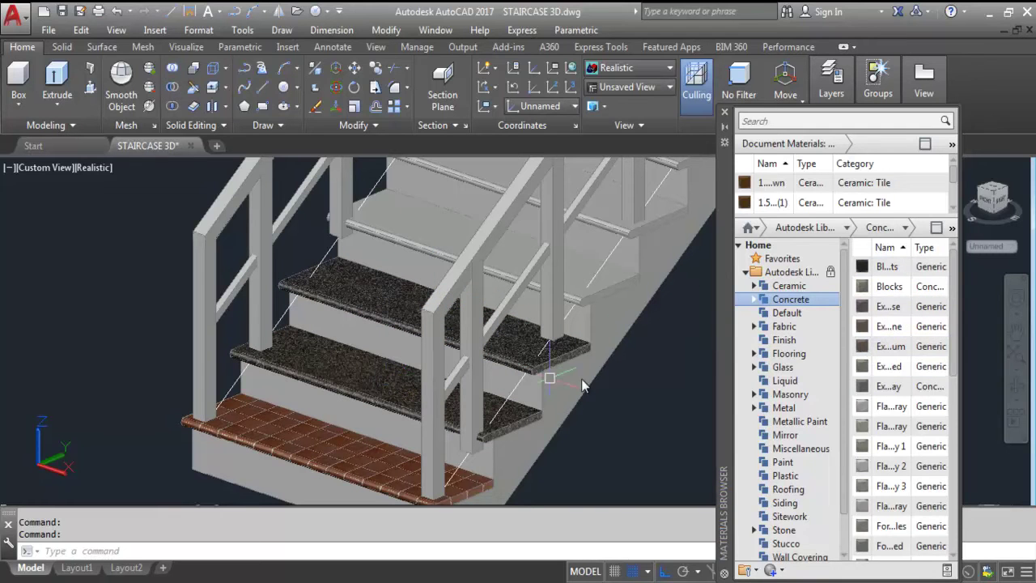
left_click_drag(889, 365, 288, 425)
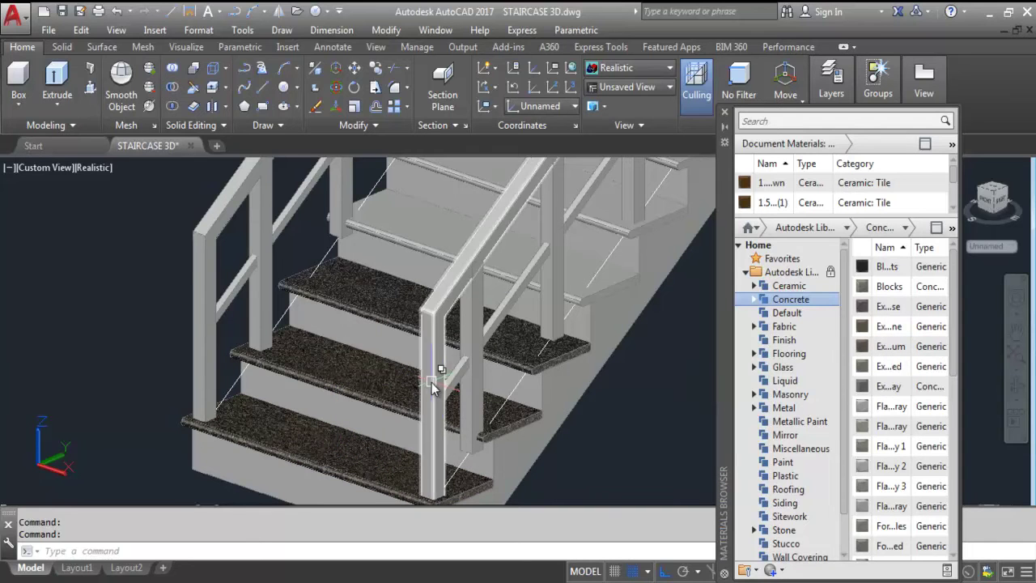
scroll(441, 397, "down", 3)
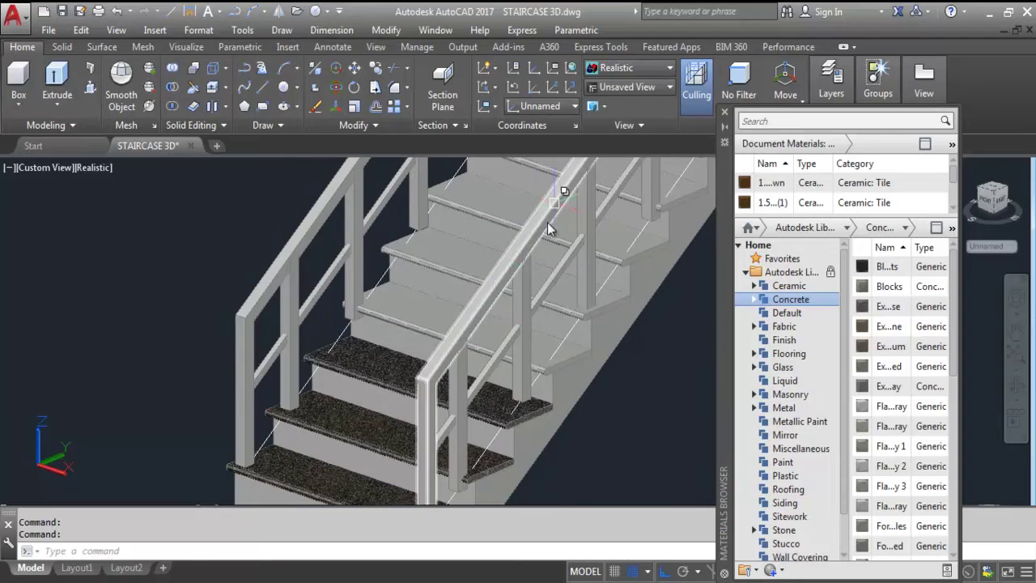
scroll(430, 401, "down", 2)
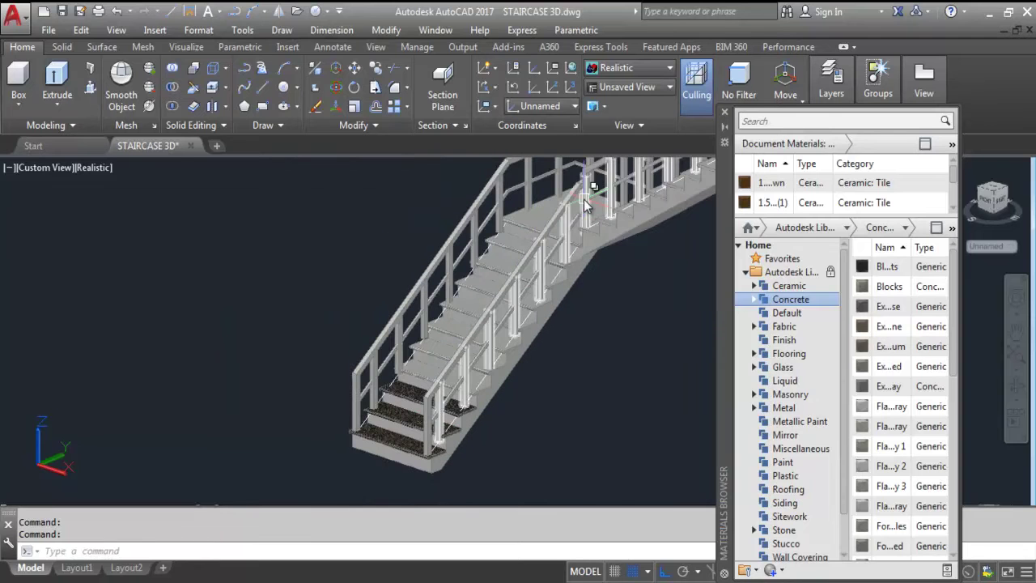
scroll(485, 435, "up", 3)
scroll(485, 435, "down", 3)
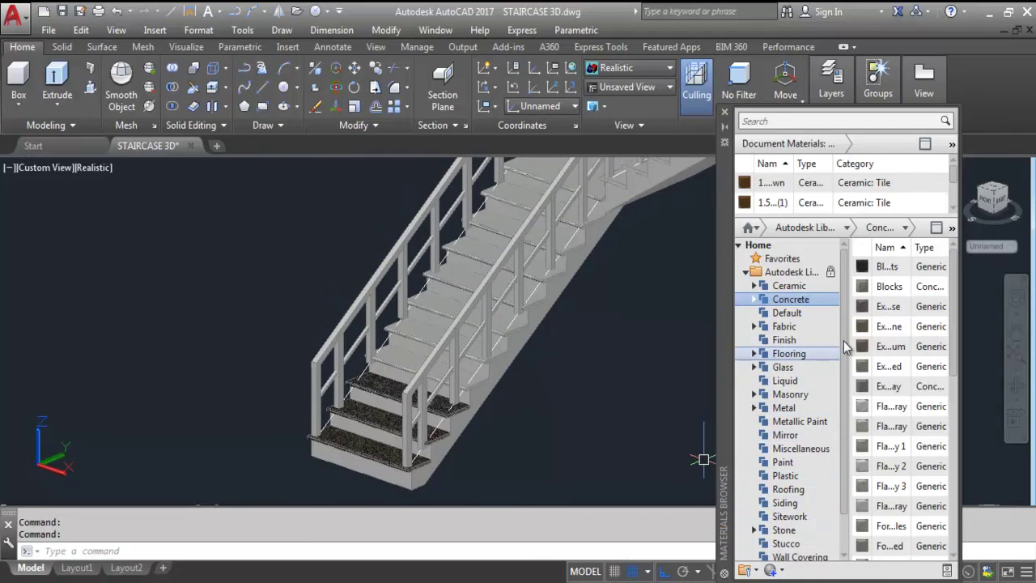
scroll(838, 485, "down", 1)
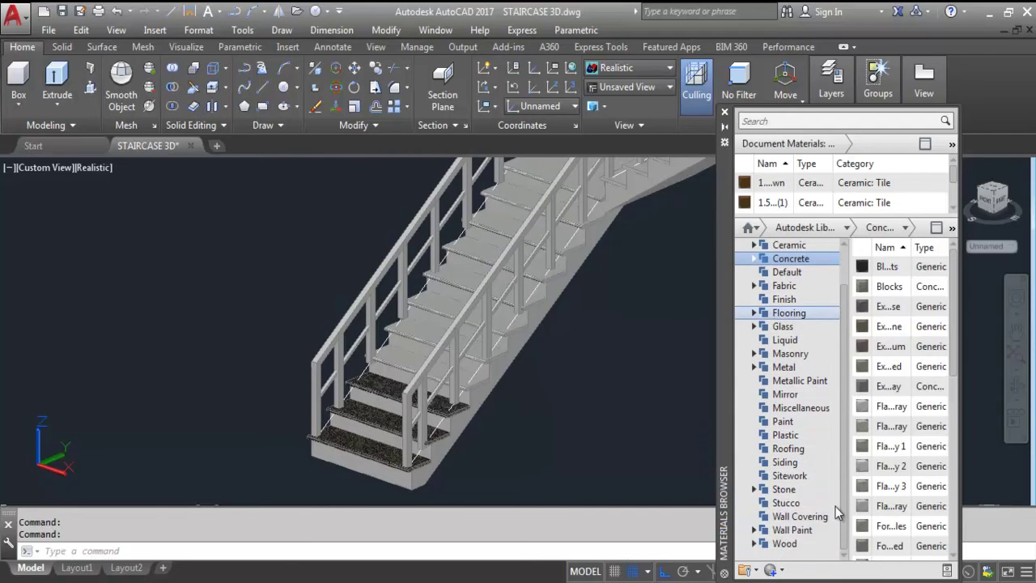
From the Wood category, try wood materials on the steps, leaving brown wood on the bottom tread
left_click(798, 547)
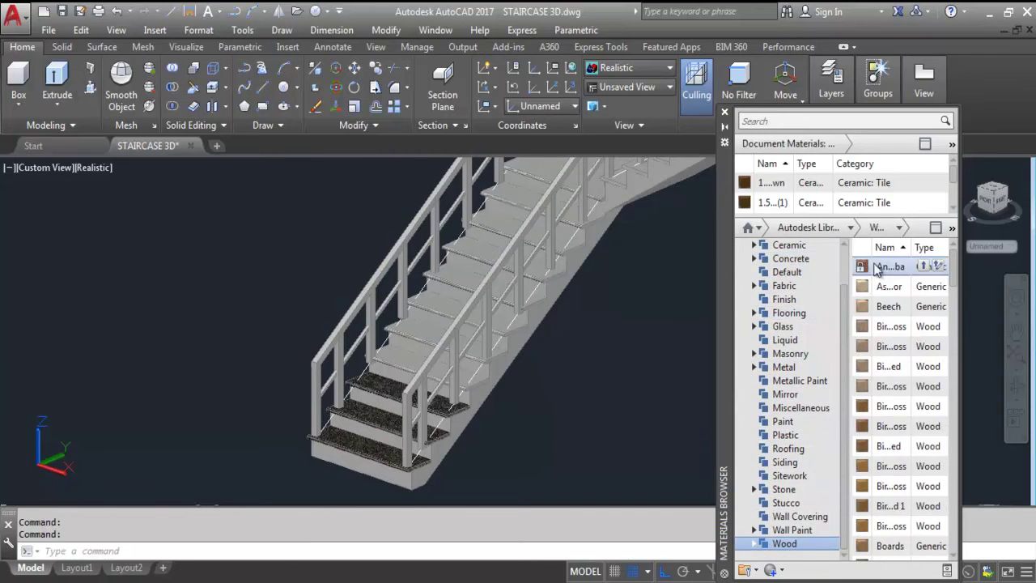
left_click_drag(885, 272, 347, 448)
left_click_drag(870, 266, 370, 416)
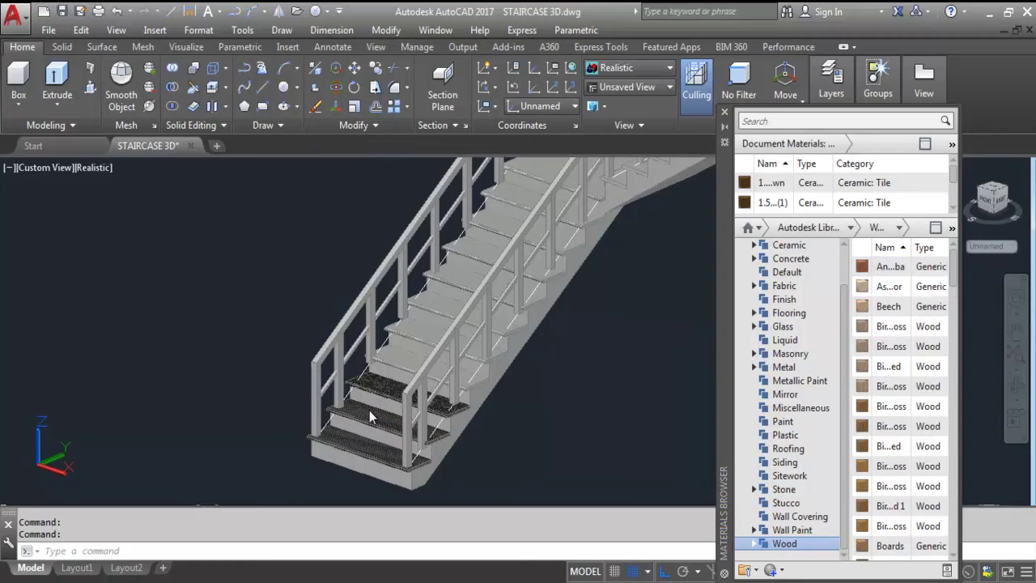
scroll(377, 425, "up", 3)
scroll(515, 436, "up", 2)
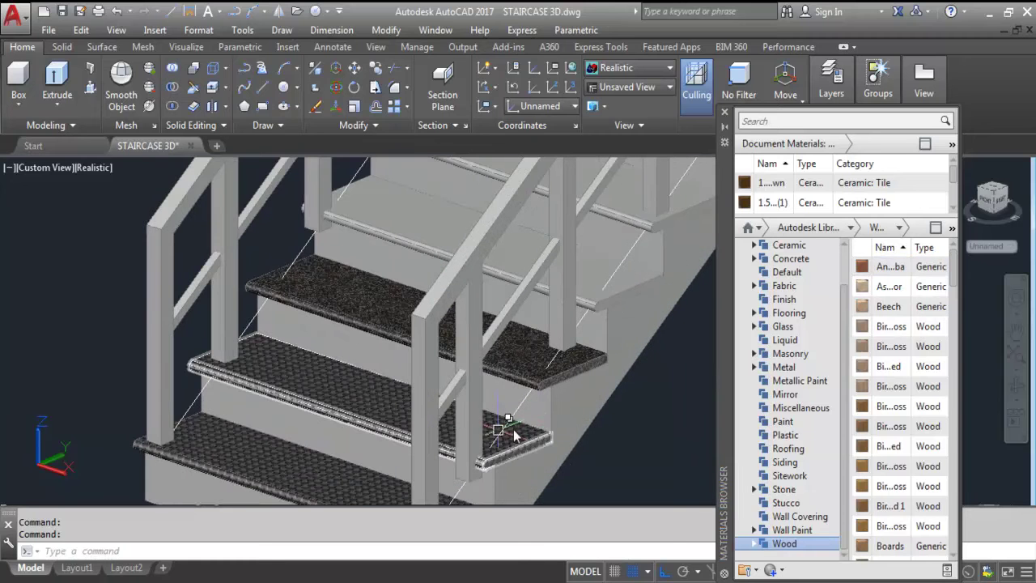
left_click_drag(891, 387, 250, 458)
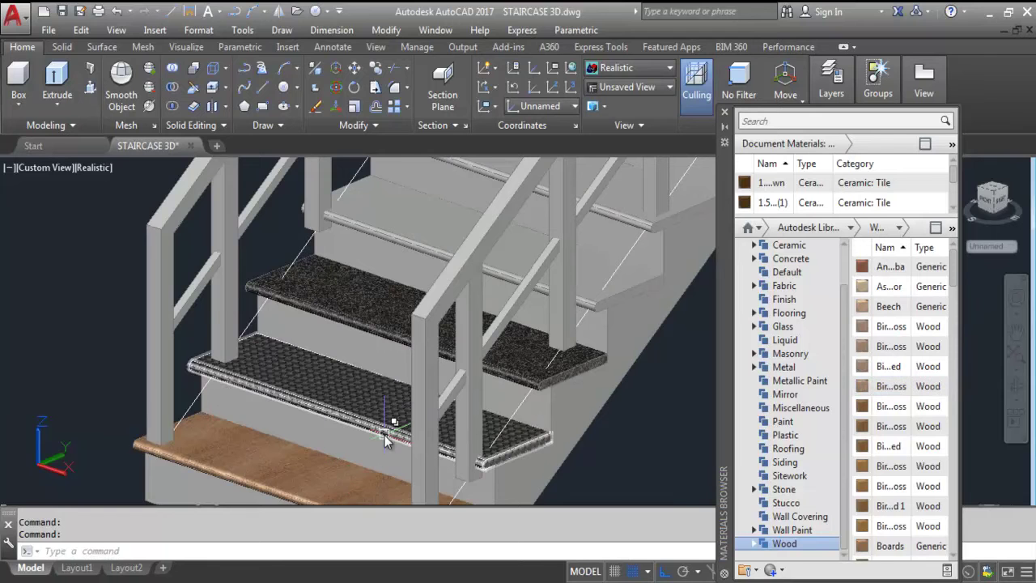
key("Escape")
key("Escape")
scroll(442, 381, "down", 2)
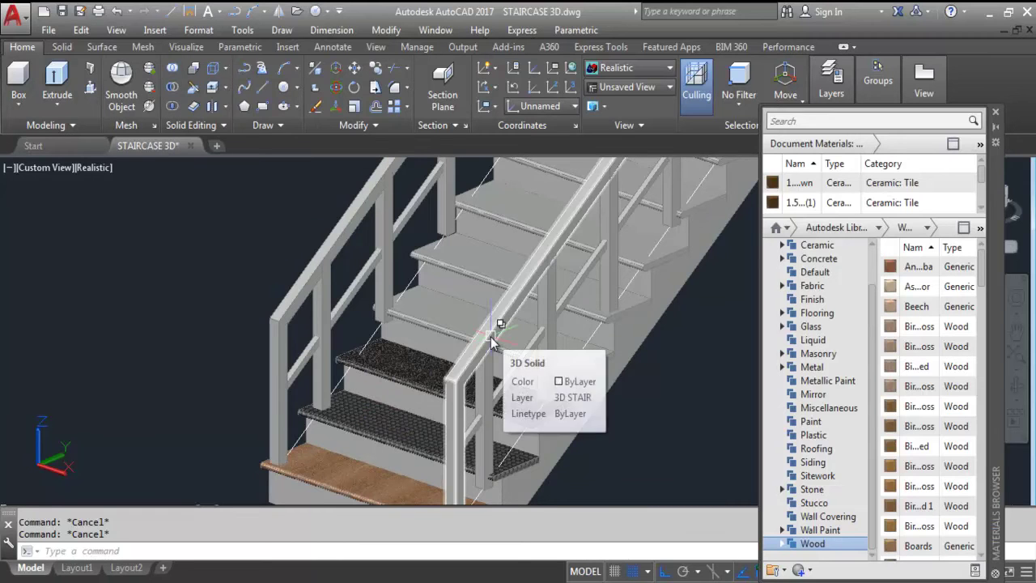
Start UNION with UNI and pick the wooden bottom tread and the next tread slab
type("UNI")
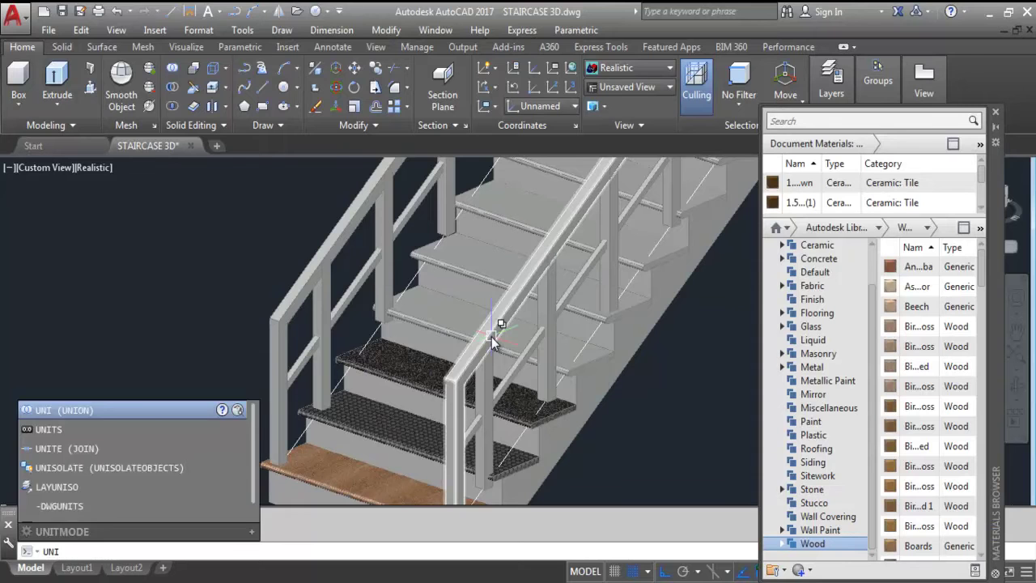
key("Return")
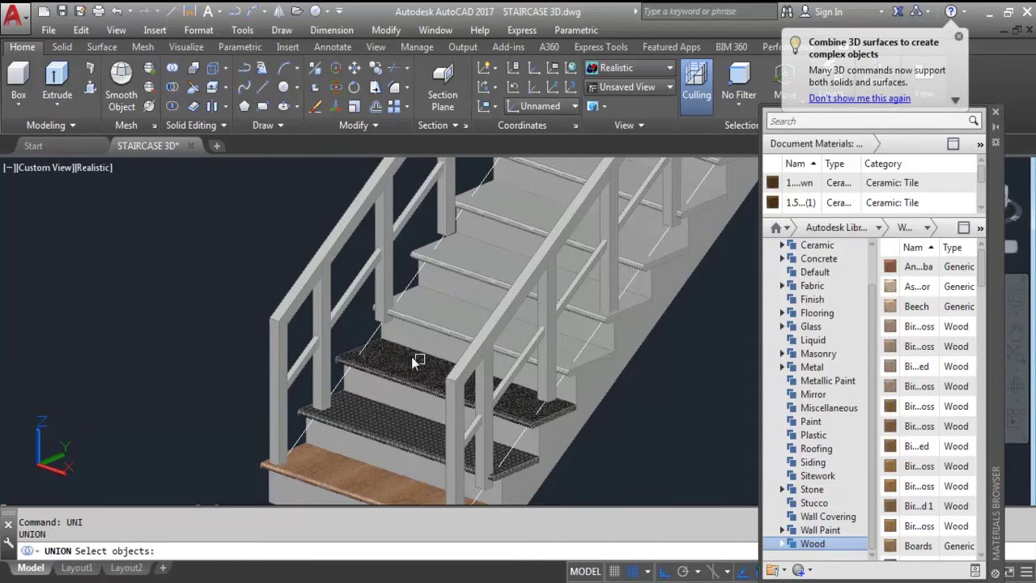
scroll(405, 404, "down", 2)
scroll(379, 455, "up", 4)
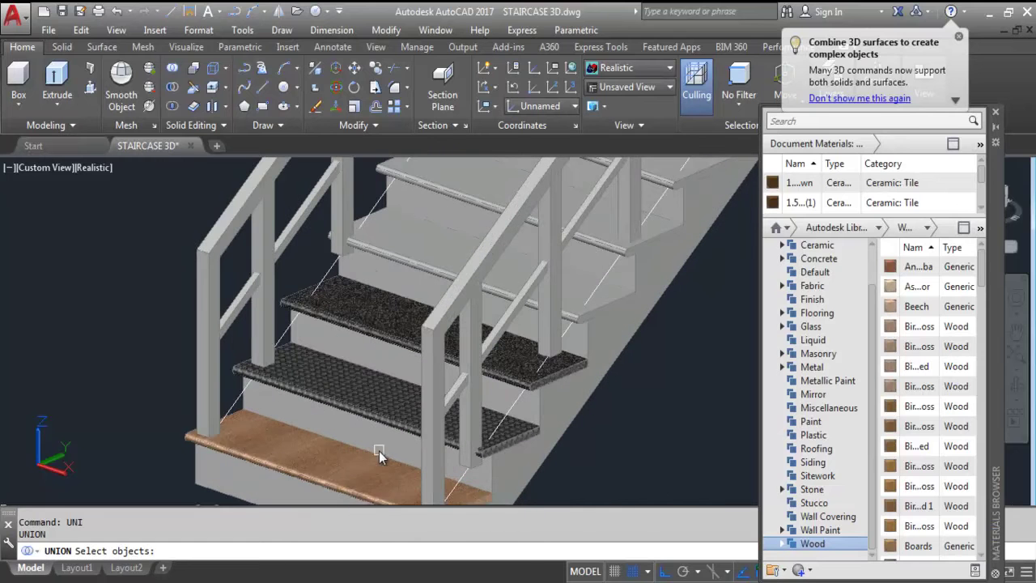
left_click(339, 460)
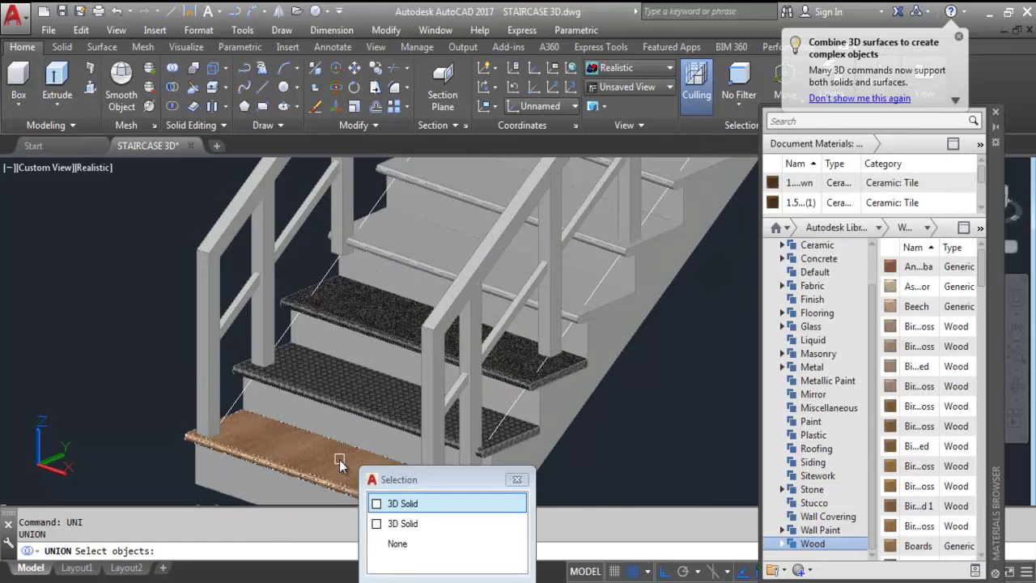
left_click(403, 503)
left_click(364, 351)
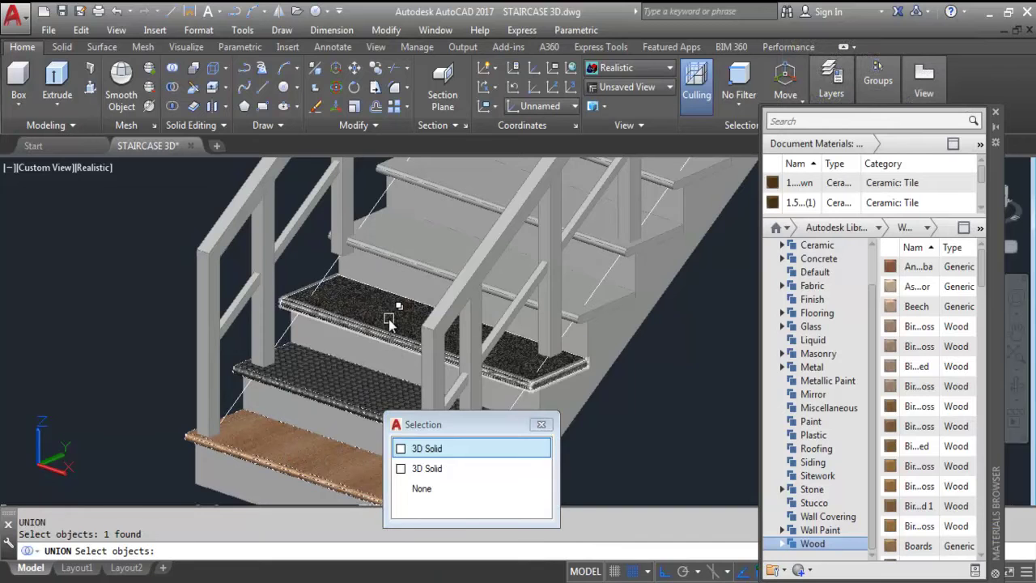
left_click(389, 319)
Add further tread slabs up the stair to the union set using selection cycling
left_click(311, 460)
scroll(305, 441, "down", 3)
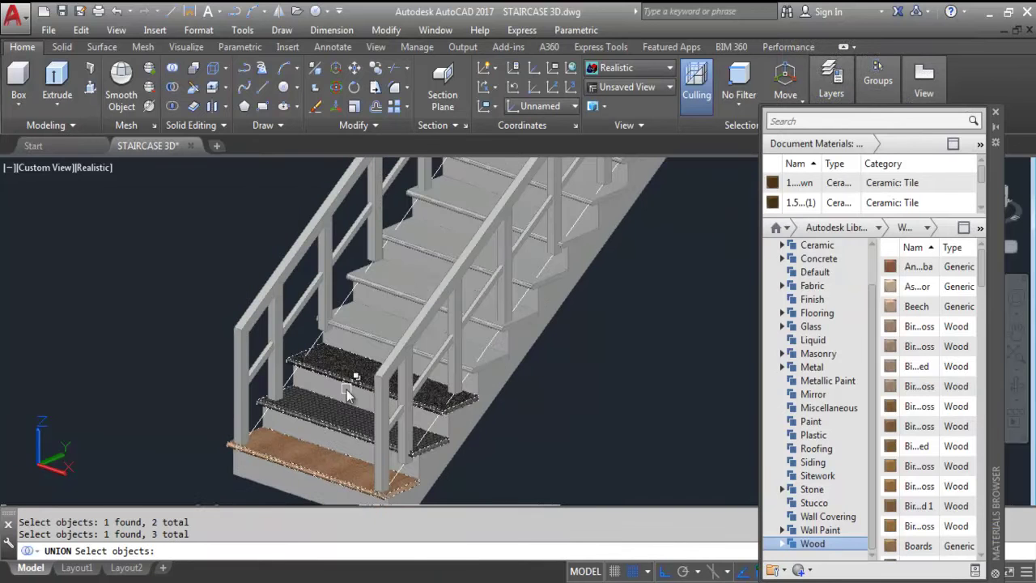
left_click(386, 324)
left_click(409, 284)
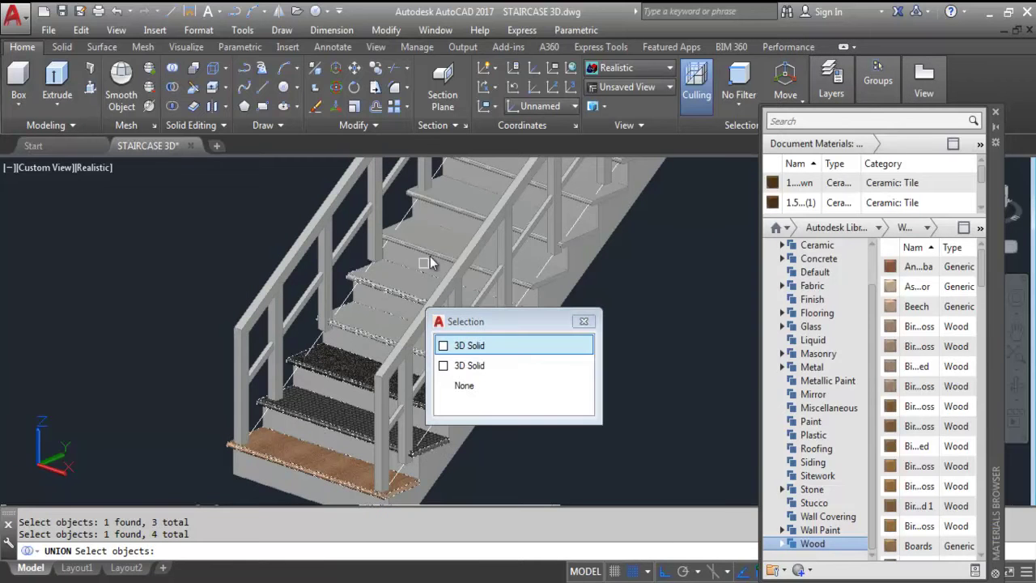
left_click(445, 247)
left_click(410, 279)
scroll(335, 463, "down", 2)
scroll(427, 281, "up", 3)
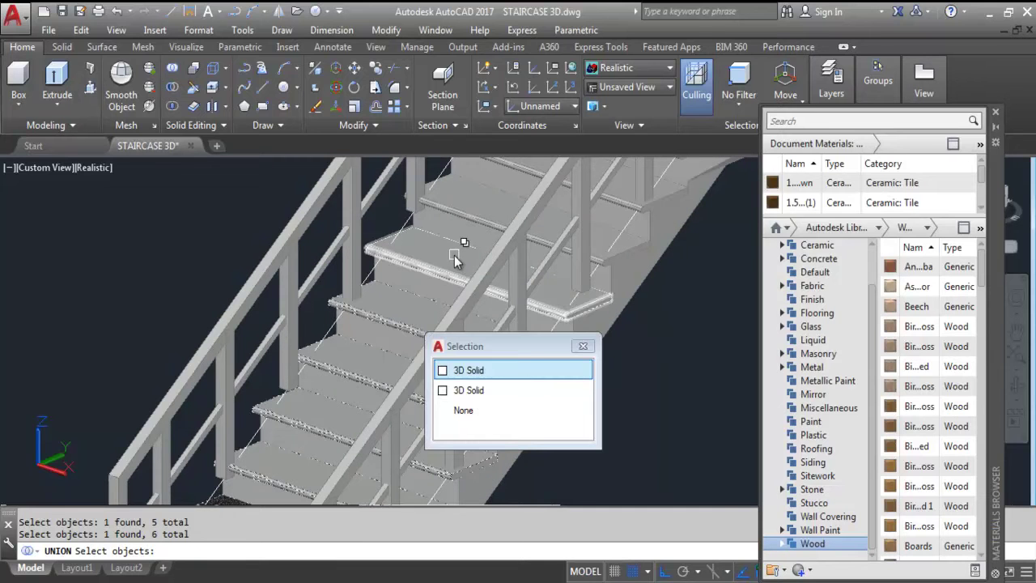
left_click(455, 255)
left_click(478, 217)
Pick the remaining treads up to the upper landing and finish the union
left_click(366, 453)
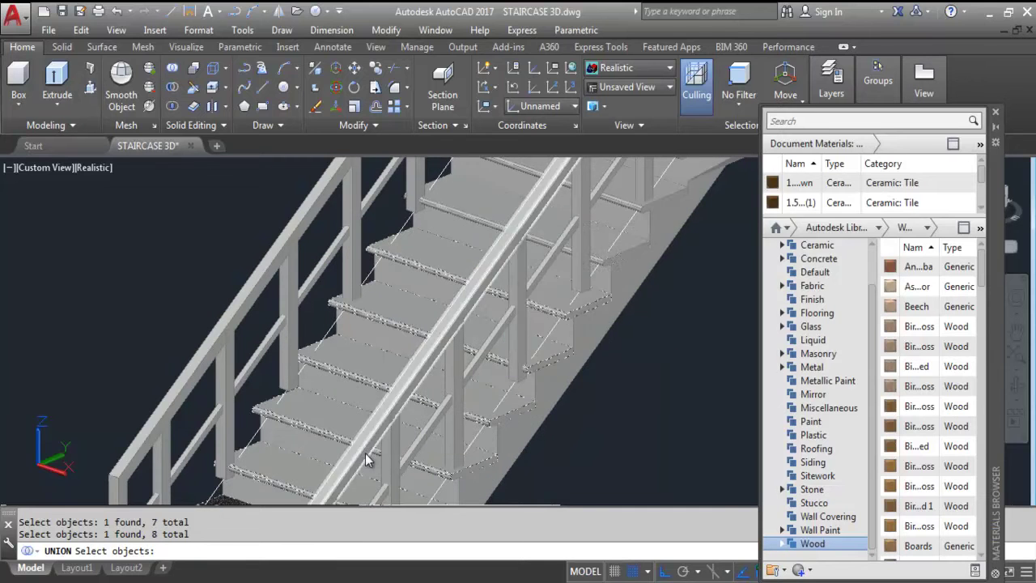
scroll(506, 259, "down", 3)
scroll(506, 259, "up", 5)
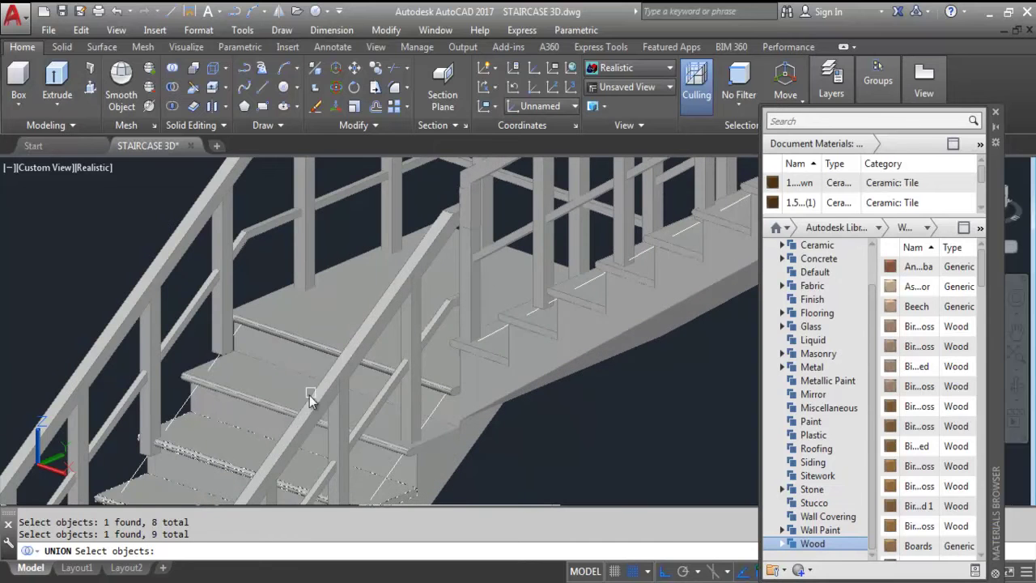
left_click(266, 381)
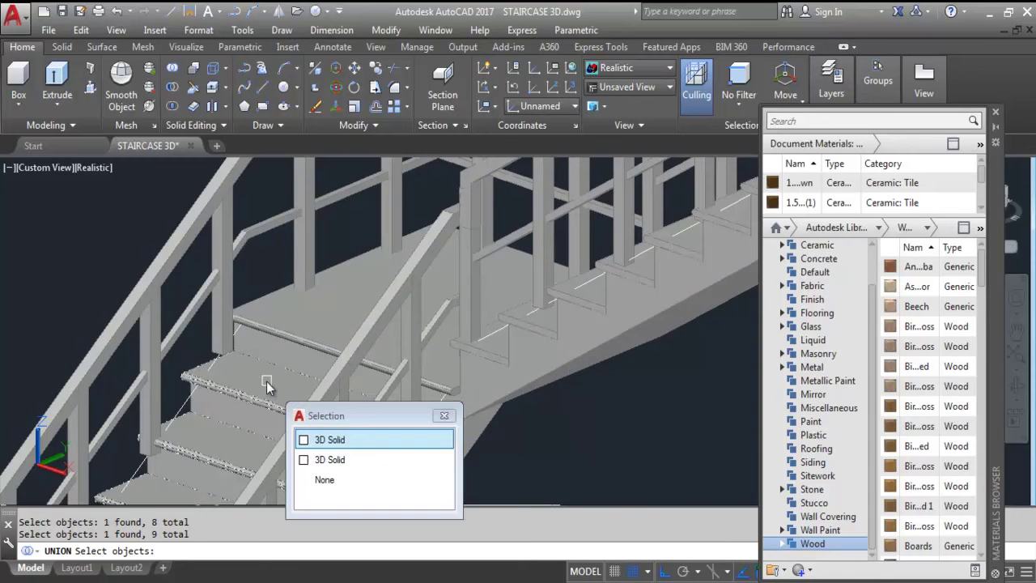
left_click(343, 314)
left_click(348, 281)
scroll(370, 350, "down", 3)
scroll(370, 350, "down", 1)
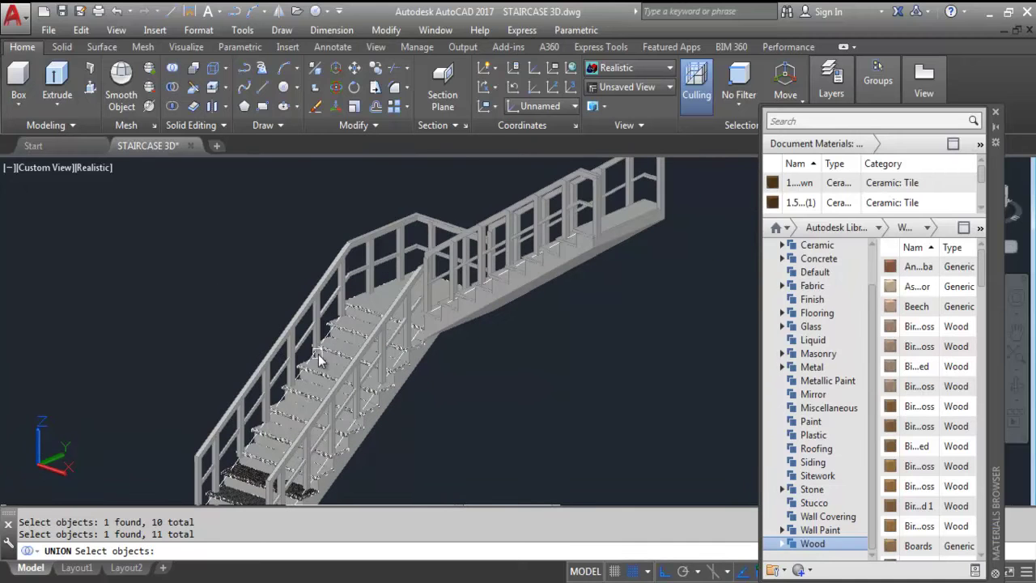
key("Return")
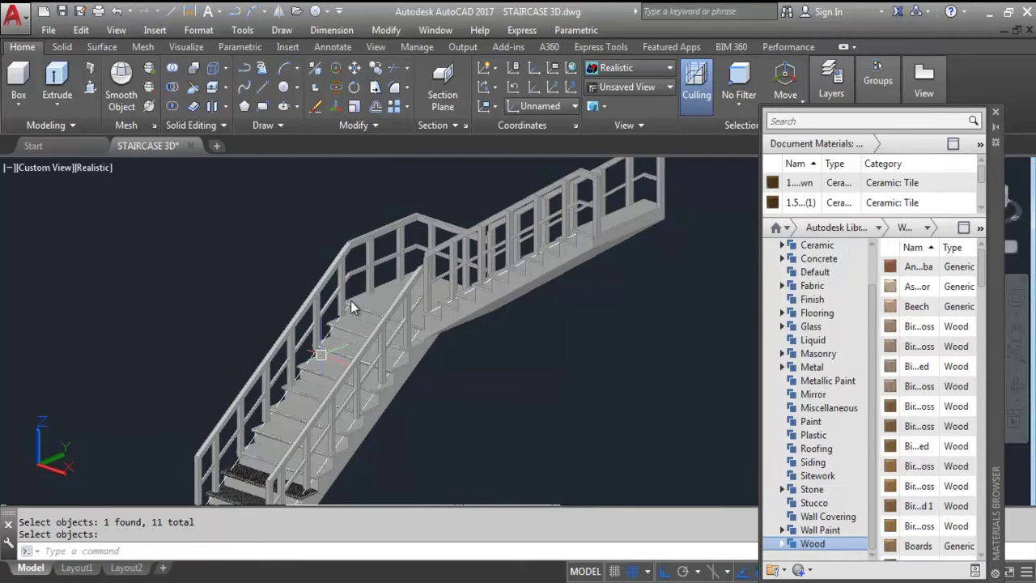
Select the merged tread solid to check it, then deselect it
scroll(381, 308, "up", 3)
left_click(395, 304)
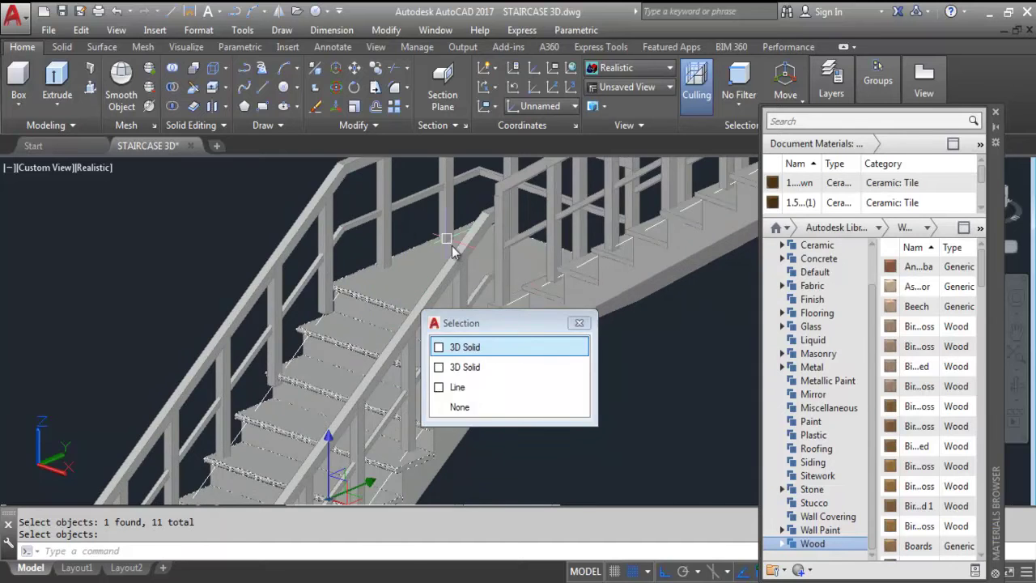
scroll(516, 283, "down", 2)
scroll(349, 438, "up", 1)
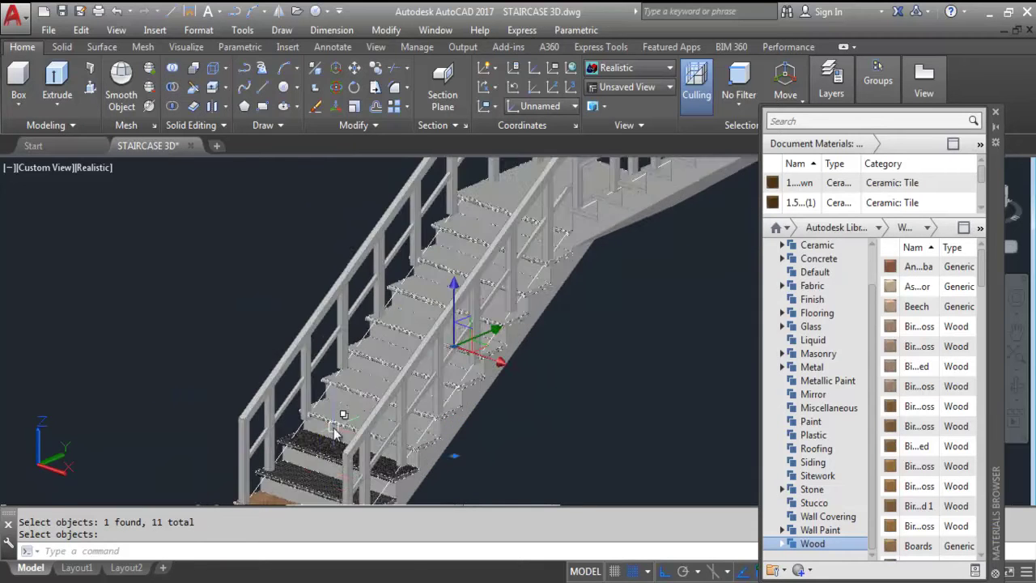
scroll(404, 423, "down", 4)
key("Escape")
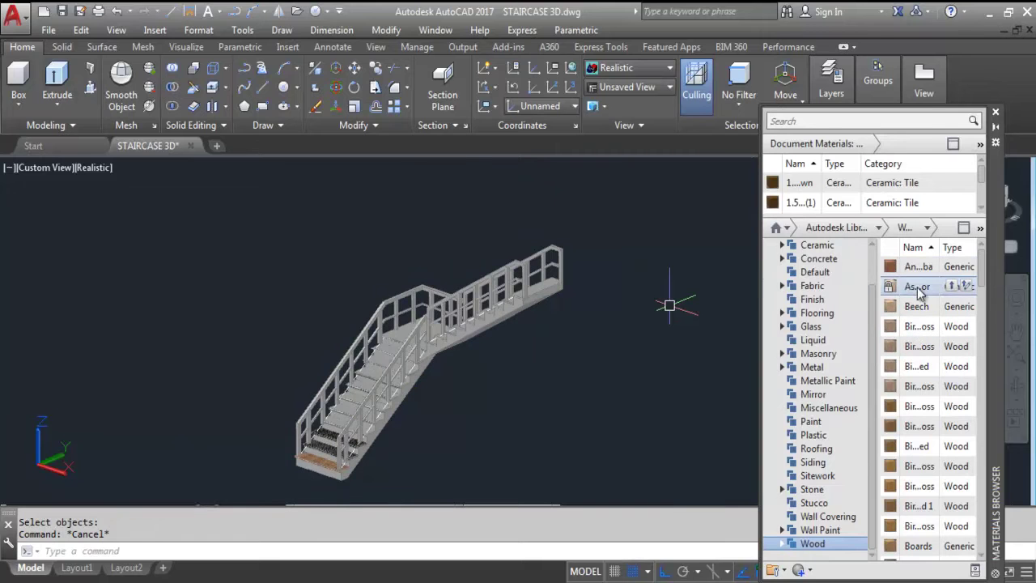
Apply a wood material to the merged treads and orbit to view them from another angle
left_click_drag(923, 290, 268, 447)
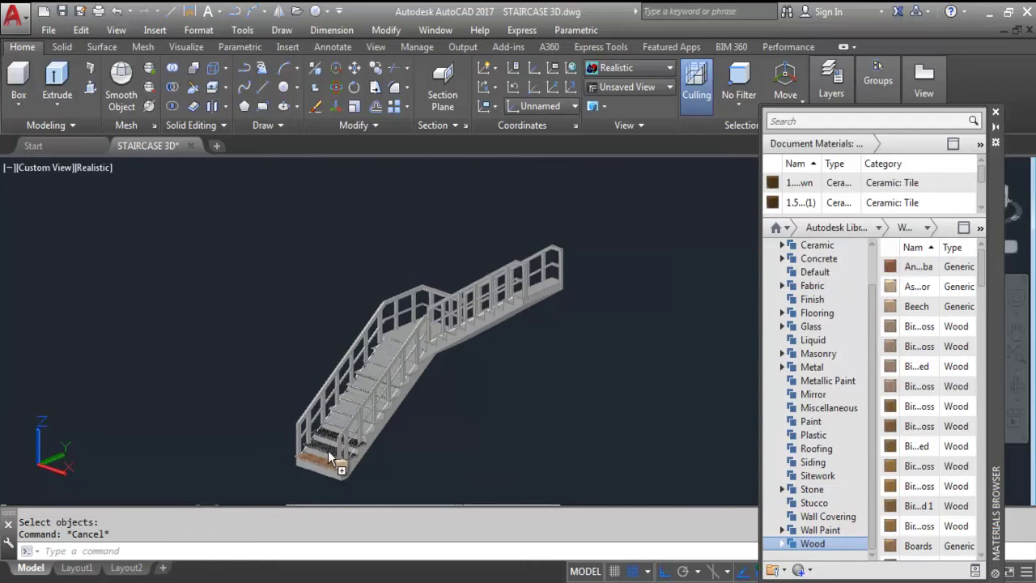
left_click_drag(328, 457, 327, 454)
scroll(328, 451, "up", 5)
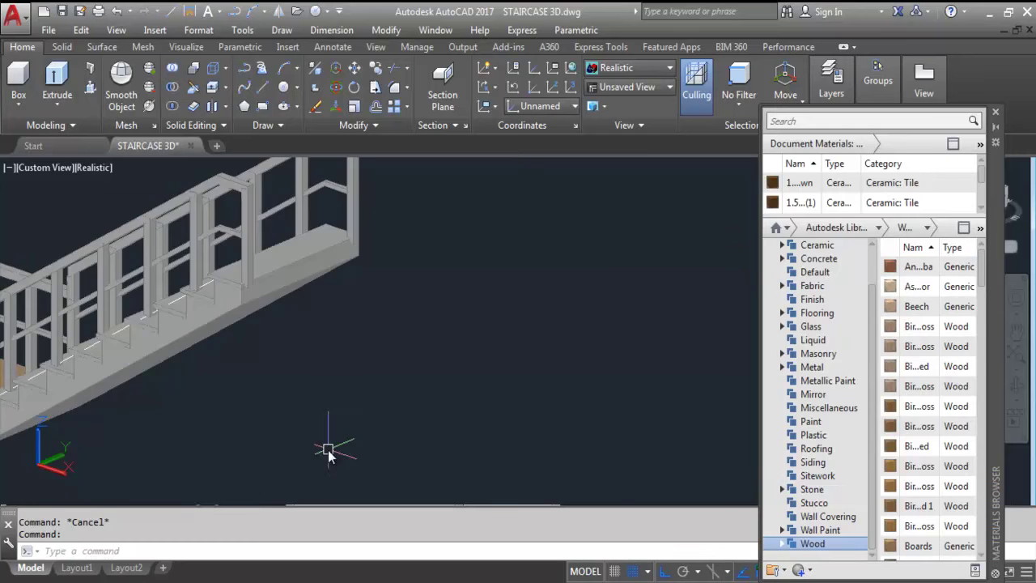
scroll(630, 429, "down", 3)
scroll(373, 421, "up", 5)
scroll(372, 404, "down", 4)
scroll(373, 423, "up", 4)
middle_click_drag(372, 418, 464, 417, "shift")
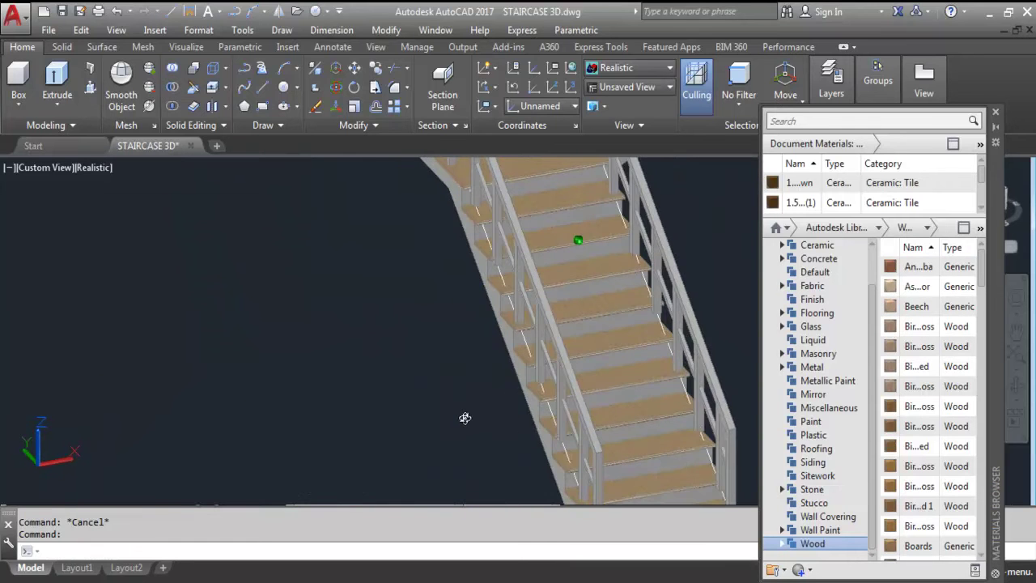
mouse_move(382, 386)
middle_mouse_down("shift")
mouse_move(556, 331)
mouse_move(451, 307)
middle_mouse_up("shift")
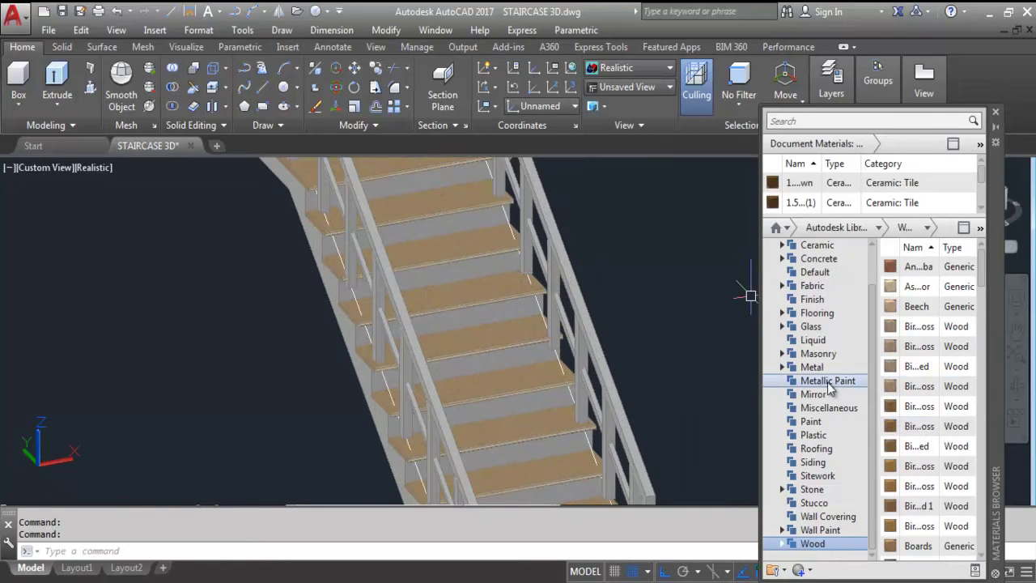
Try metallic paint materials on the treads, ending with a green one
left_click_drag(917, 391, 492, 419)
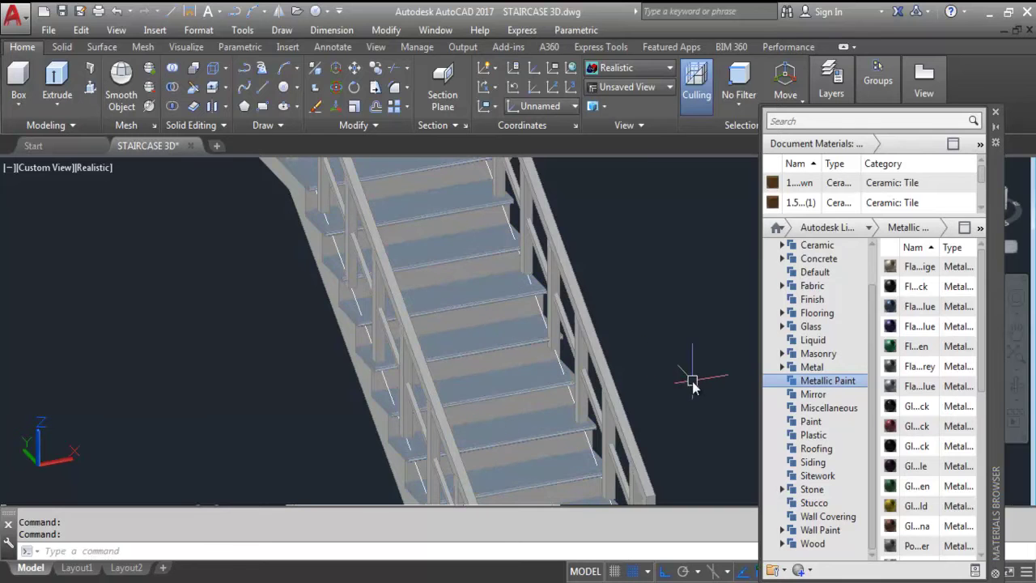
left_click_drag(919, 406, 498, 422)
left_click_drag(919, 485, 556, 469)
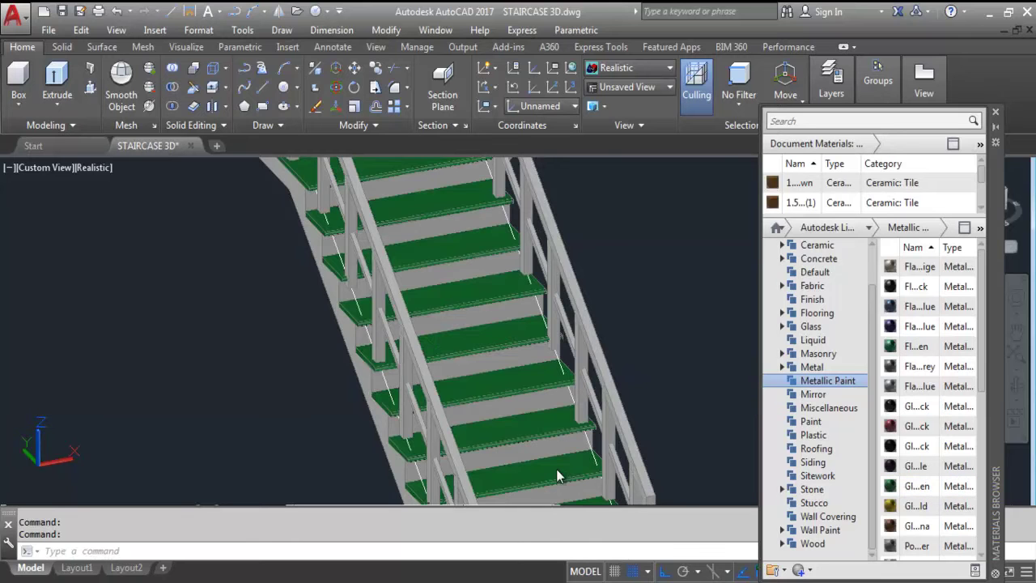
Apply a brown wood material from the Flooring category to the stair treads
left_click(818, 314)
left_click_drag(915, 308, 634, 357)
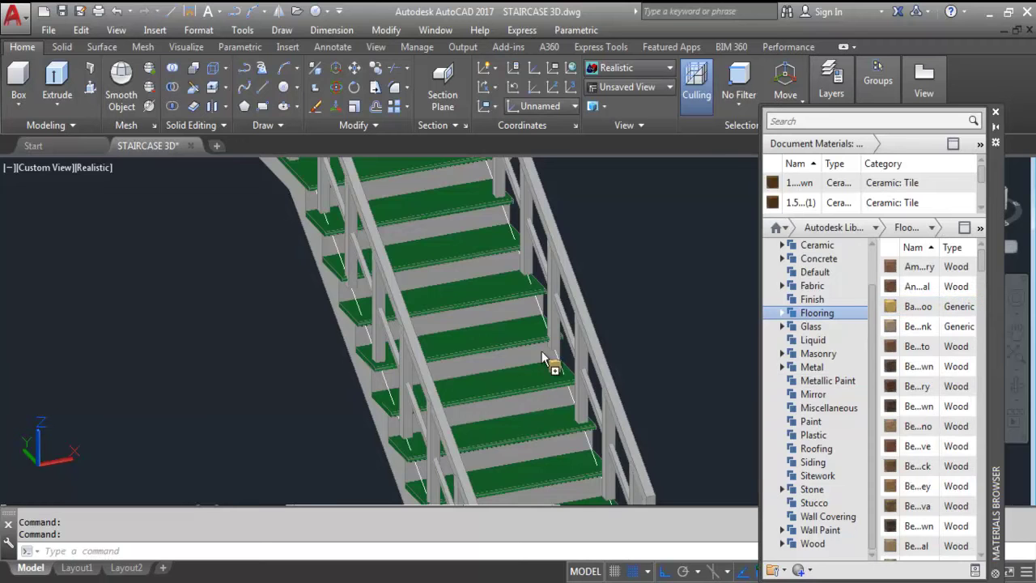
left_click_drag(476, 333, 477, 335)
scroll(458, 407, "down", 3)
scroll(545, 320, "up", 3)
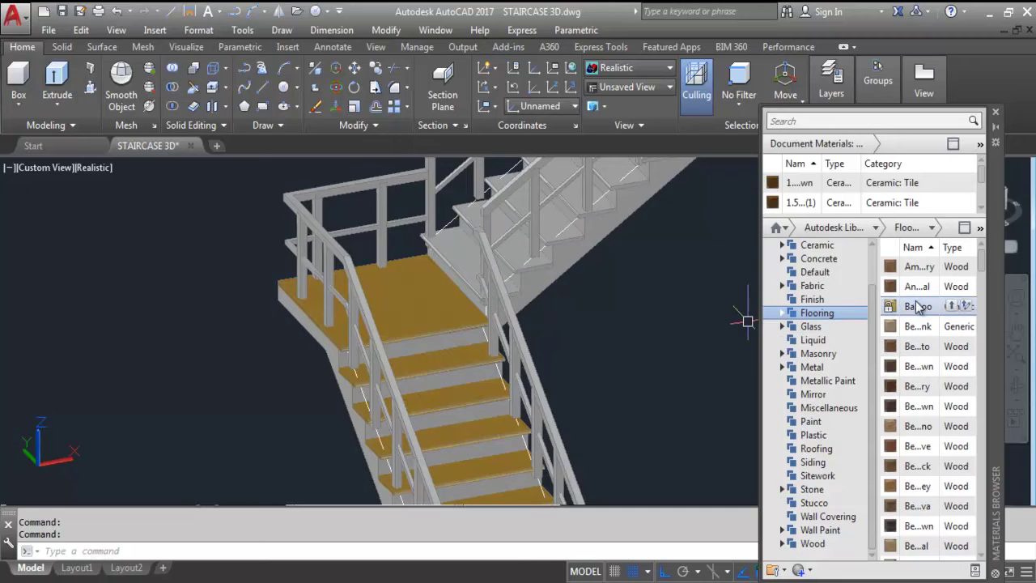
left_click_drag(918, 304, 444, 305)
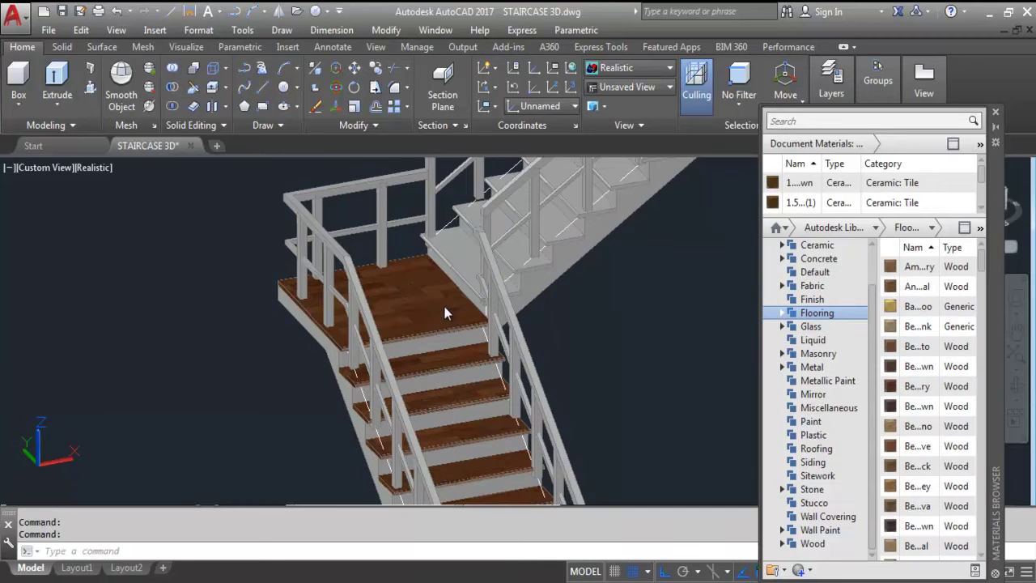
Zoom in and out to inspect the wood-textured treads
scroll(340, 301, "down", 2)
scroll(448, 449, "up", 5)
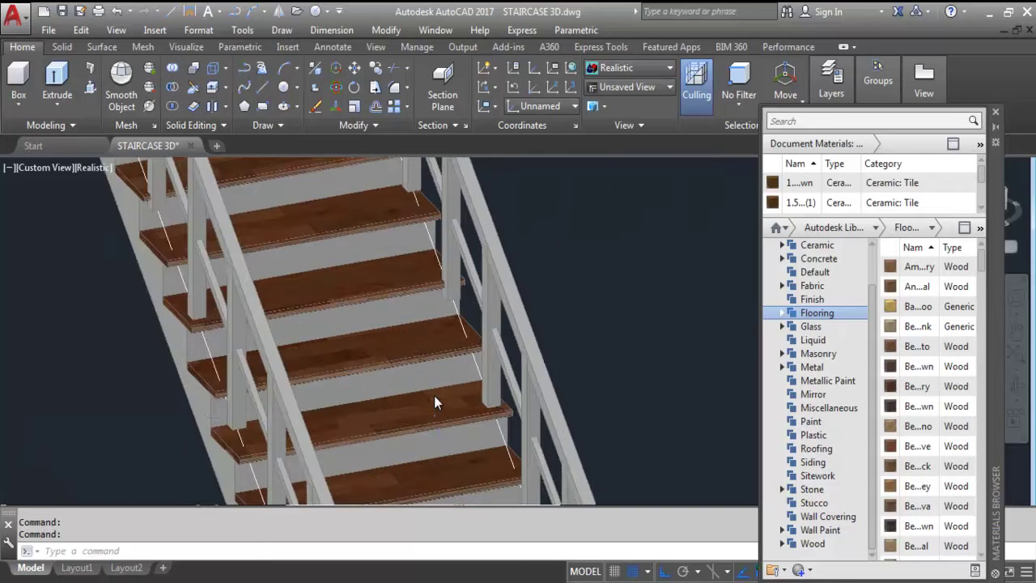
scroll(433, 342, "down", 4)
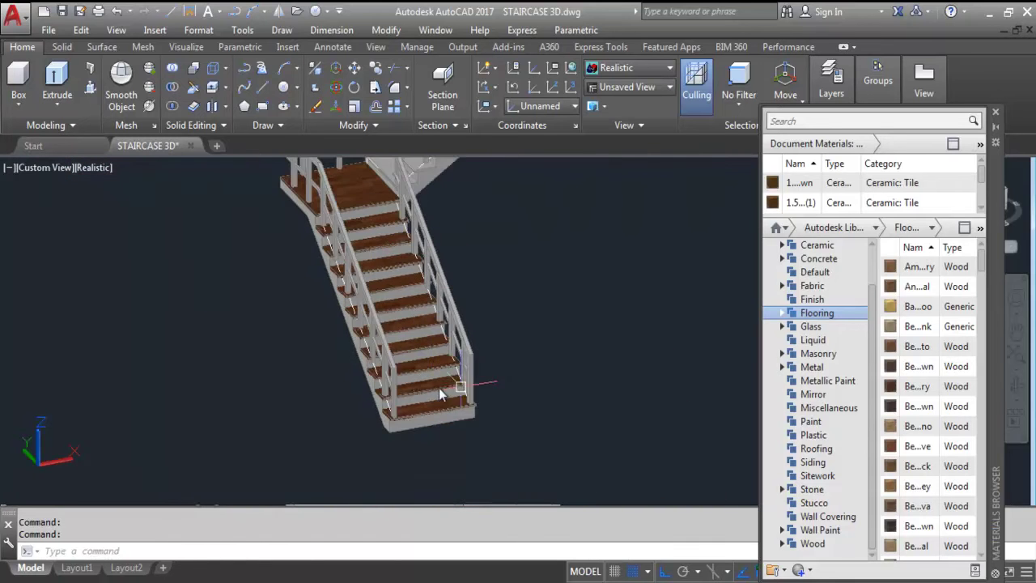
scroll(486, 438, "up", 5)
scroll(409, 461, "up", 3)
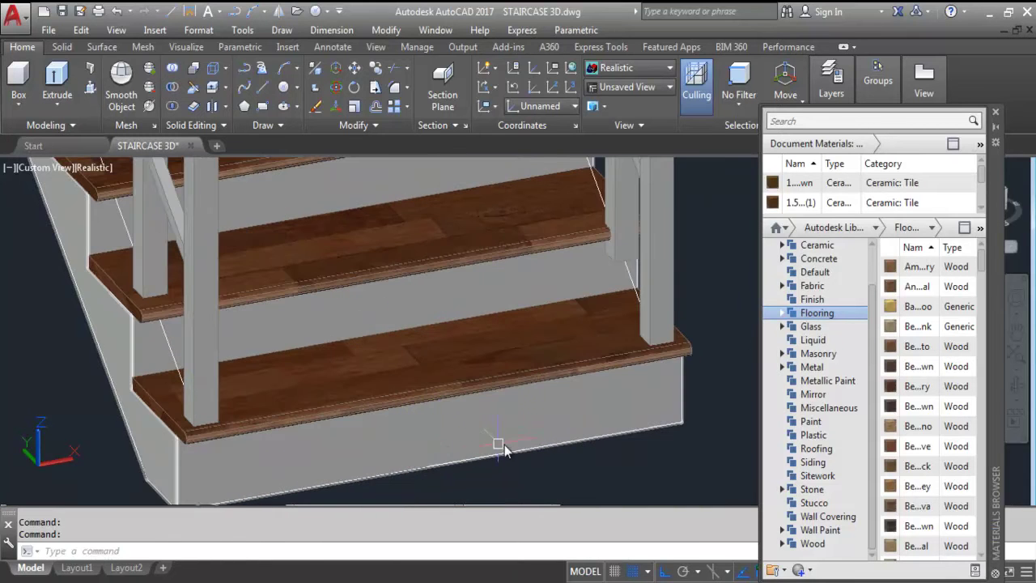
scroll(485, 445, "down", 6)
scroll(557, 251, "up", 2)
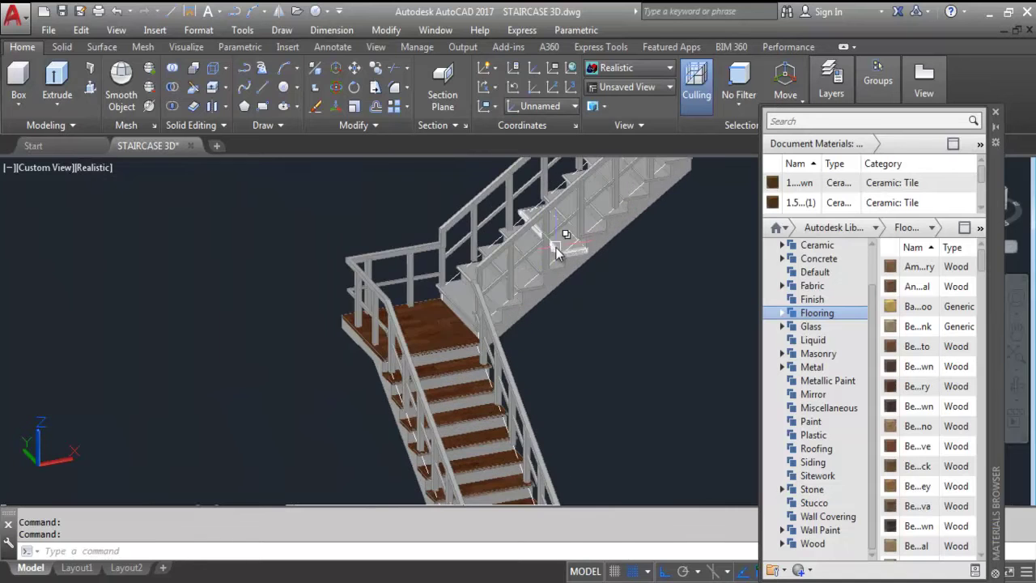
scroll(389, 243, "down", 2)
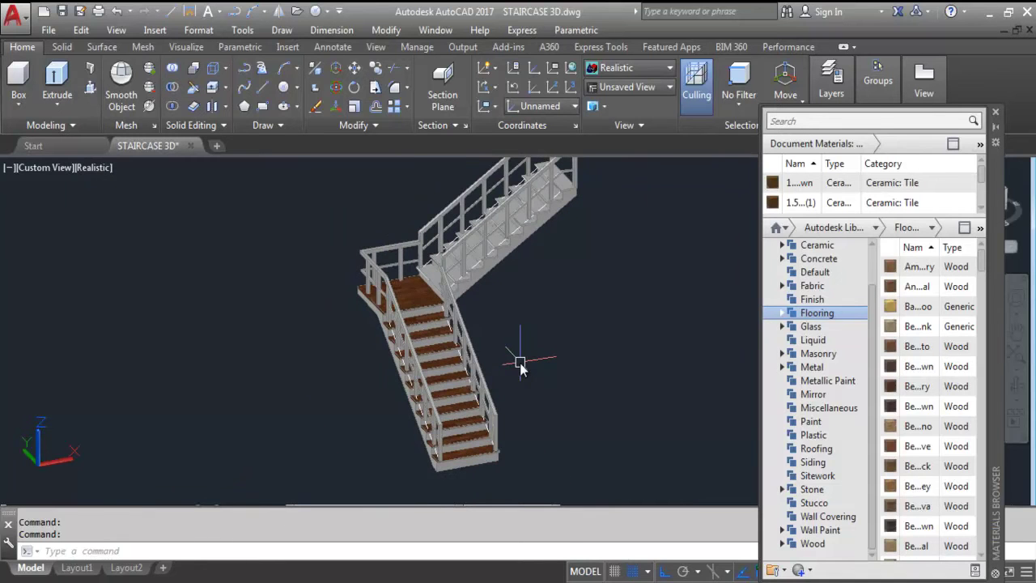
scroll(470, 357, "up", 3)
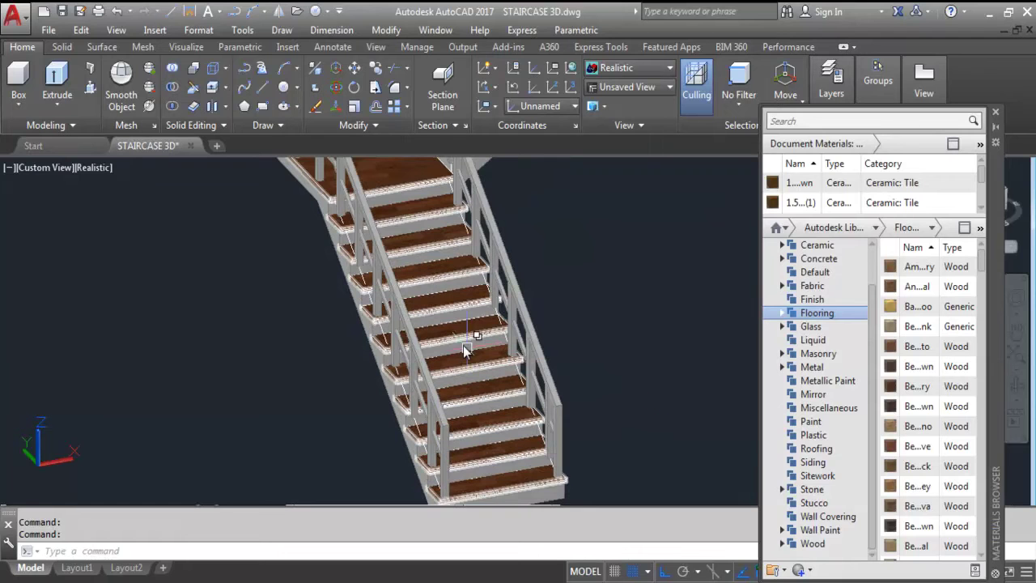
scroll(490, 298, "down", 2)
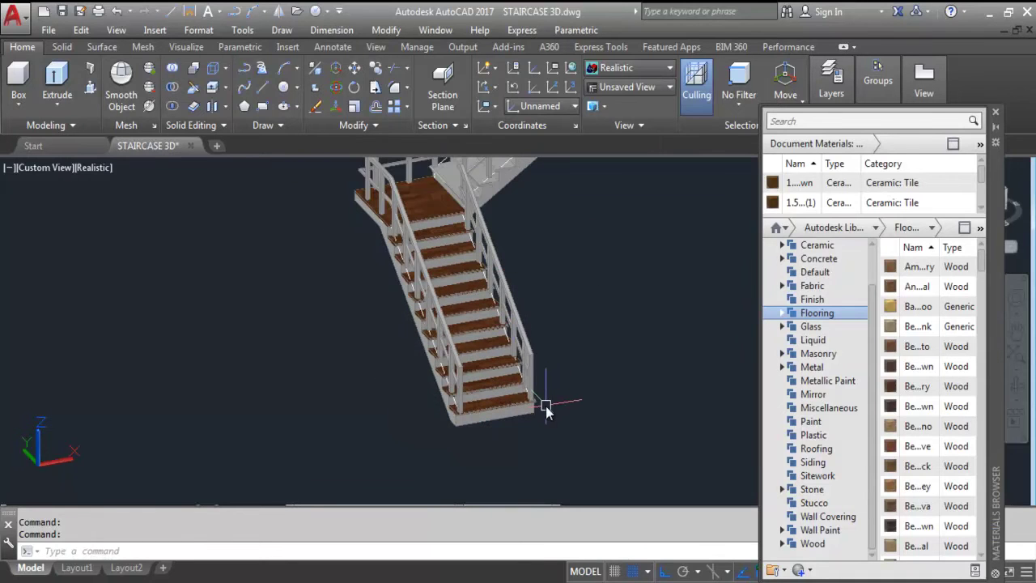
scroll(486, 348, "up", 3)
scroll(506, 429, "down", 2)
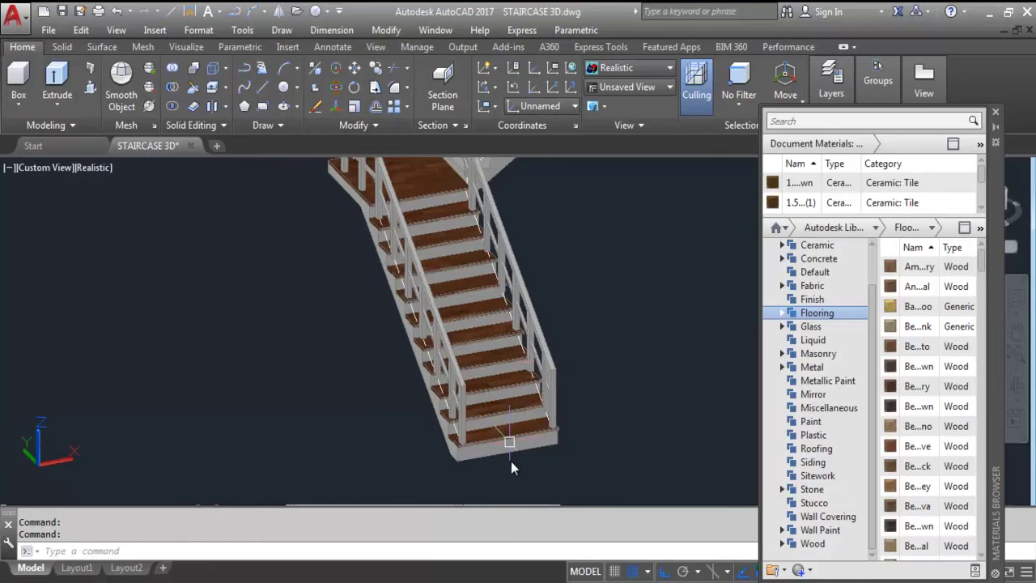
scroll(502, 444, "up", 2)
Erase the wooden tread slab and the stray object at the landing edge
left_click(510, 433)
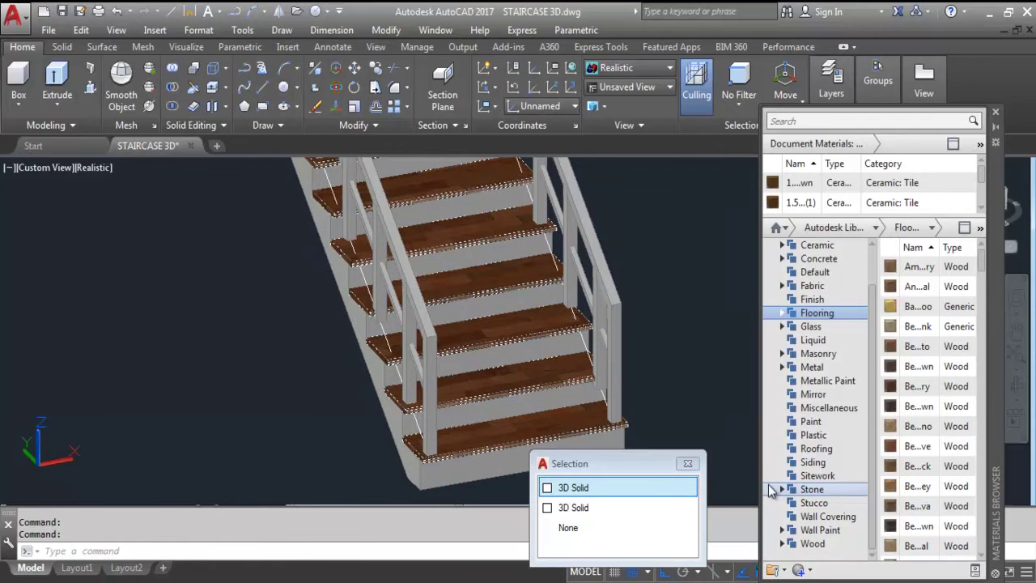
key("Delete")
scroll(530, 509, "down", 2)
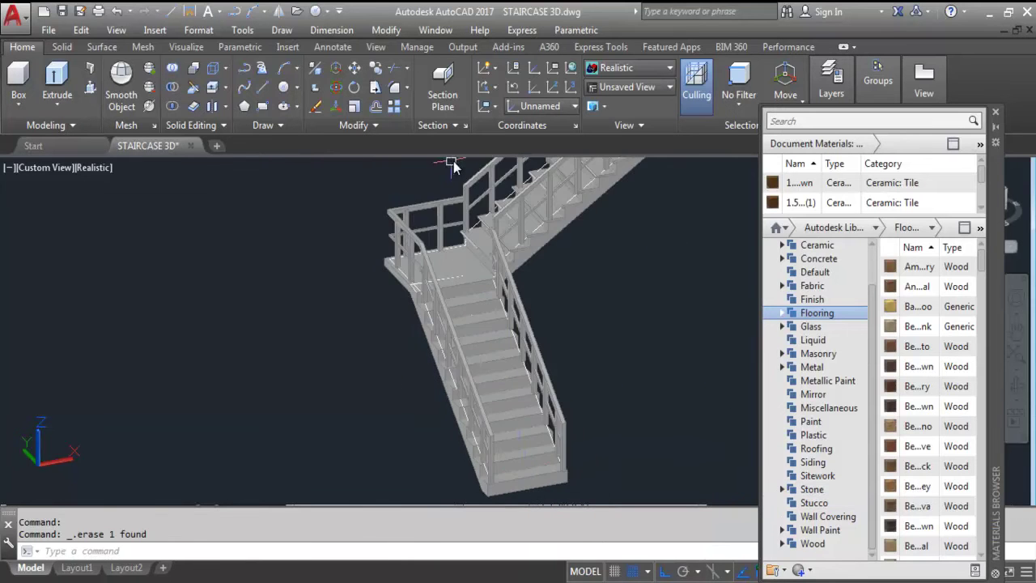
scroll(474, 324, "up", 4)
left_click(381, 386)
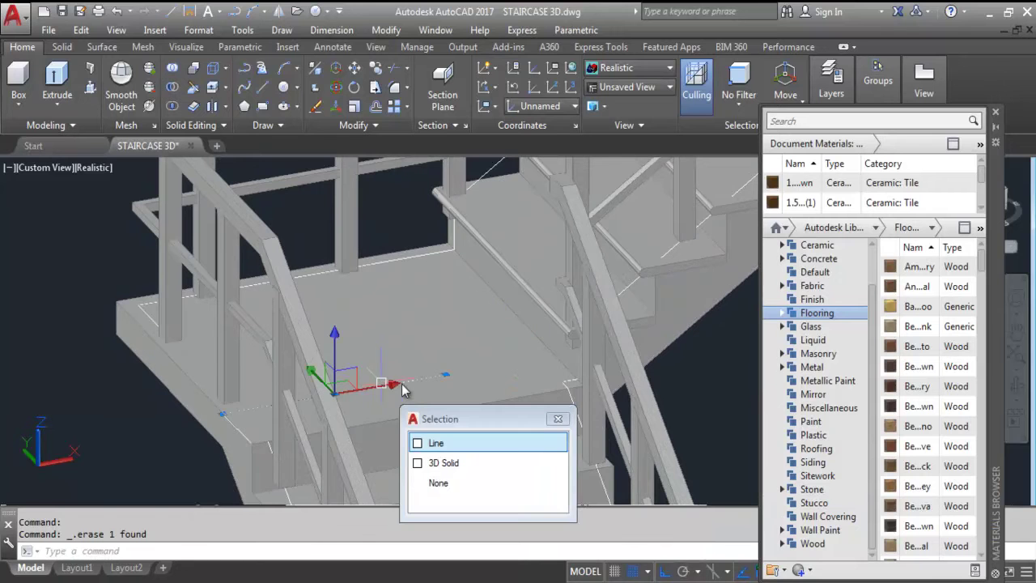
key("Delete")
scroll(409, 446, "down", 2)
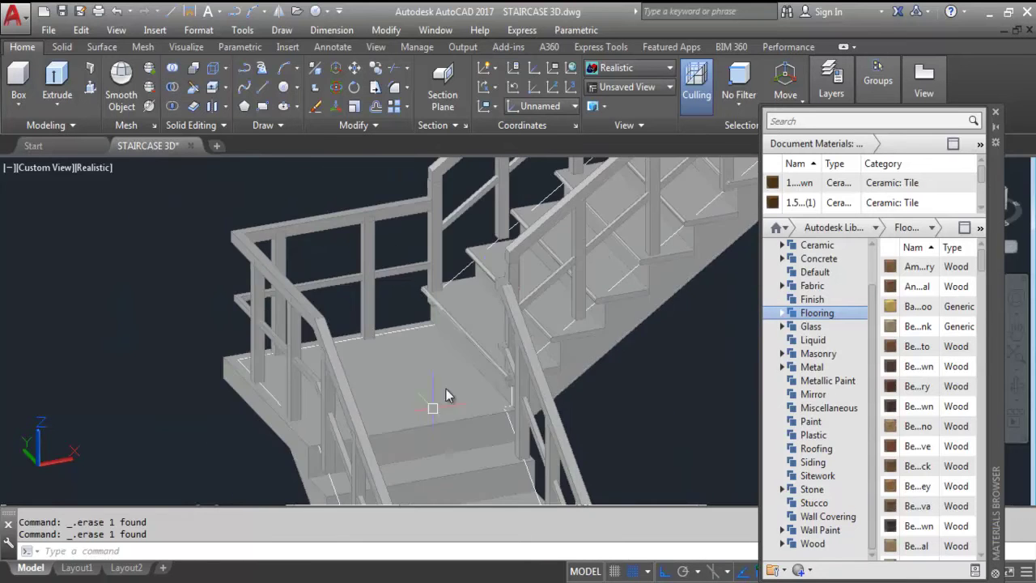
scroll(481, 301, "up", 3)
Erase two more overlapping solids at the landing, choosing them from the selection cycling list
left_click(439, 349)
left_click(535, 387)
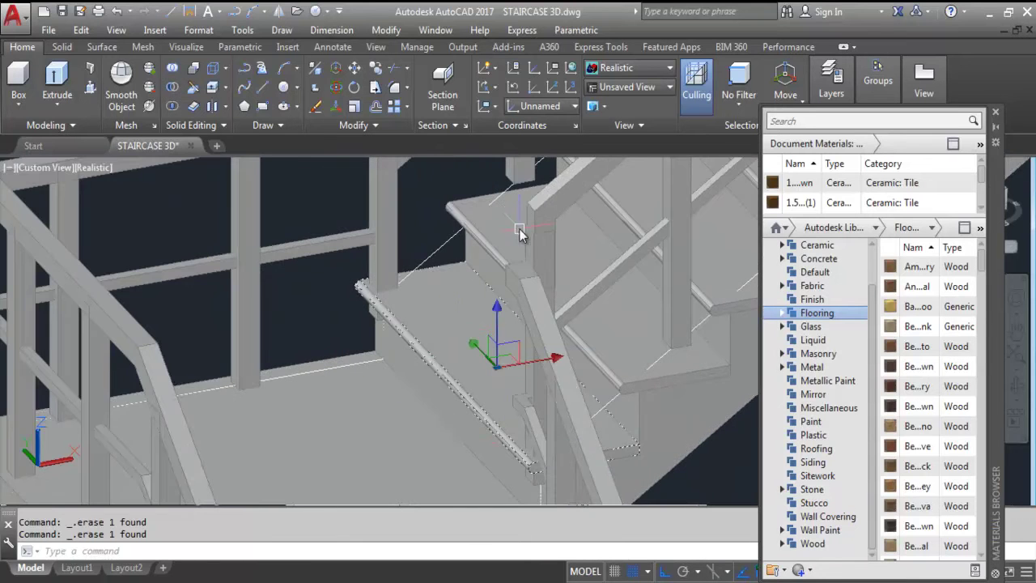
left_click(468, 269)
key("Delete")
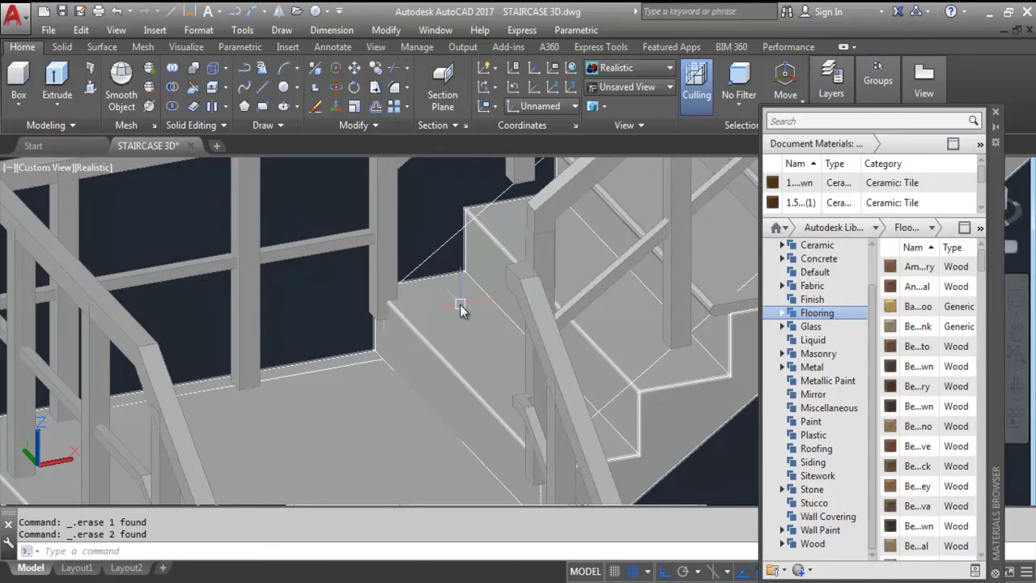
Select four tread slabs up the stairs, resolving overlapping solids, and erase them
middle_click_drag(435, 301, 508, 297, "shift")
scroll(465, 322, "down", 5)
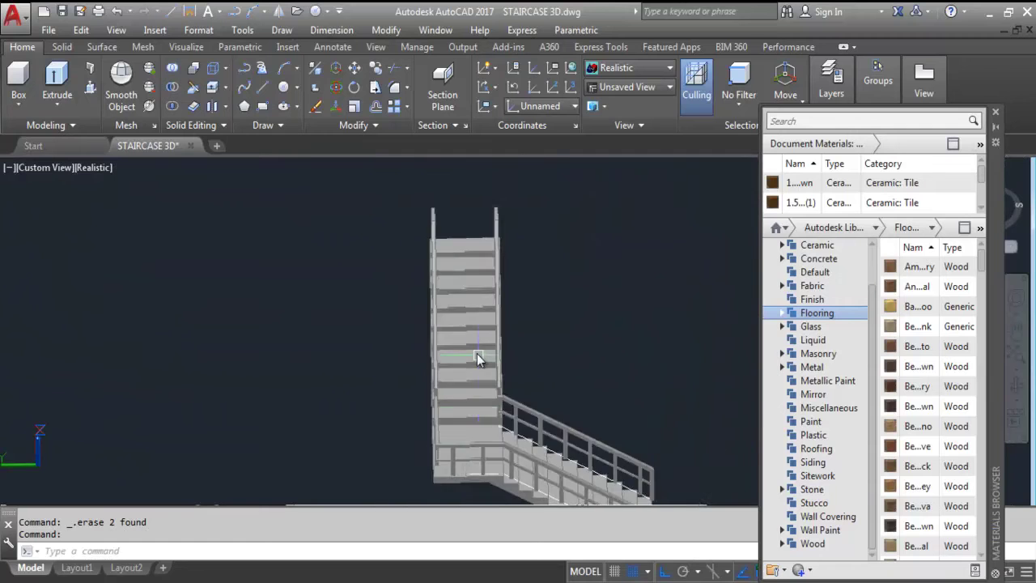
scroll(478, 363, "up", 5)
middle_click_drag(456, 364, 506, 324, "shift")
scroll(522, 328, "up", 3)
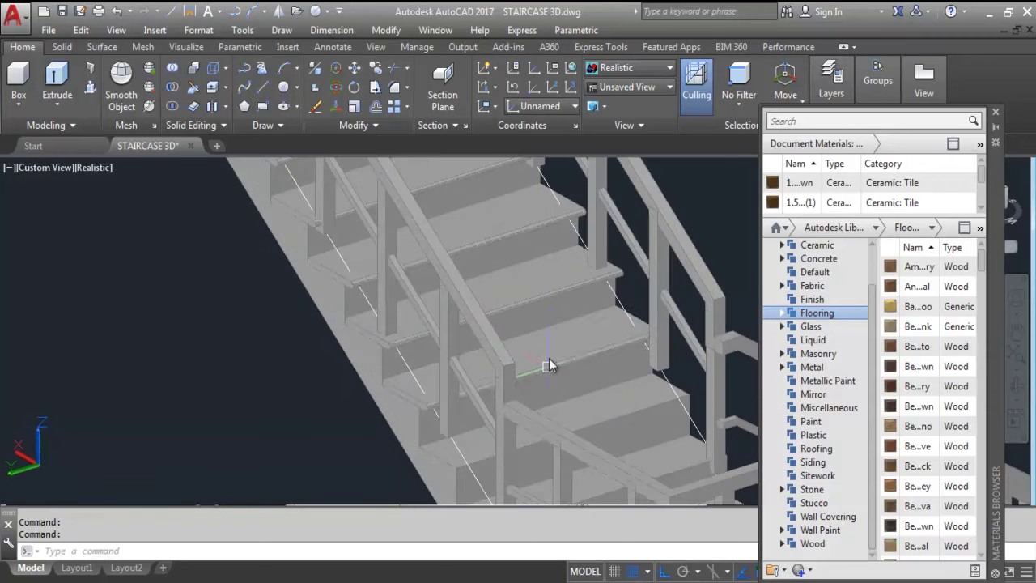
left_click(549, 347)
left_click(536, 289)
left_click(511, 214)
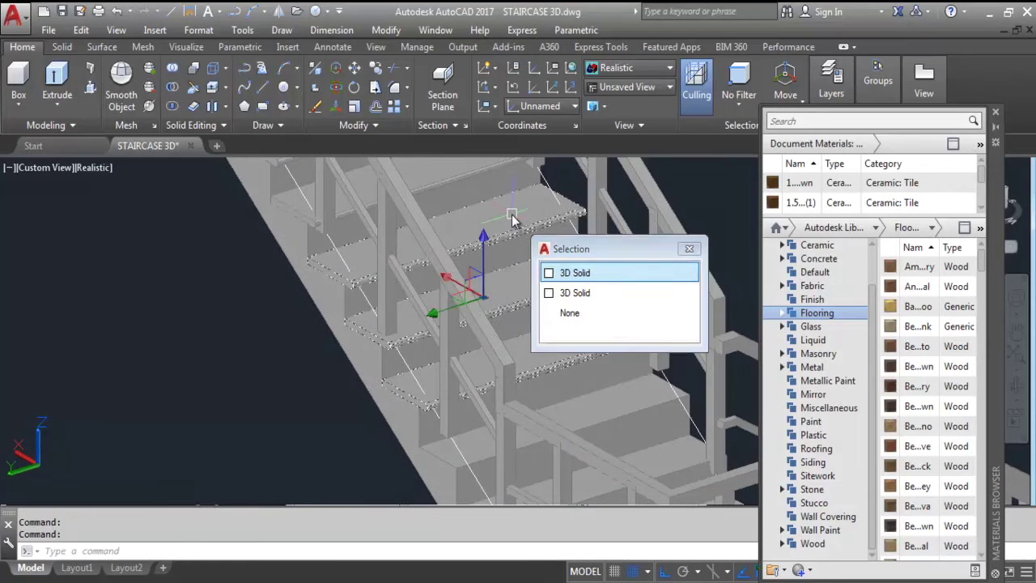
left_click(571, 240)
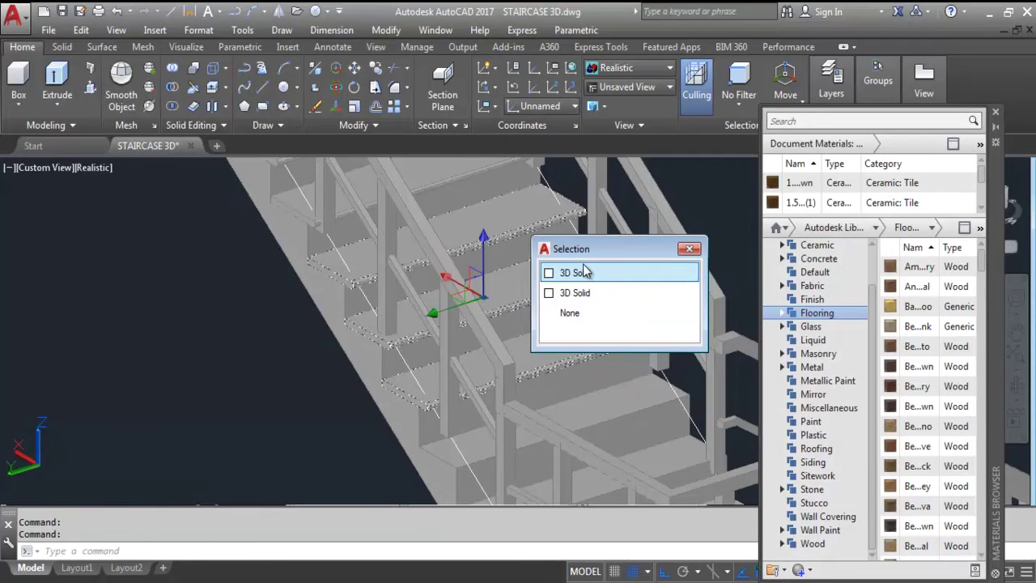
left_click(585, 272)
key("Delete")
Erase the two leftover tread slabs one at a time
scroll(478, 240, "down", 2)
scroll(548, 357, "up", 3)
left_click(547, 353)
key("Delete")
left_click(513, 257)
key("Delete")
scroll(562, 283, "down", 2)
scroll(562, 363, "up", 2)
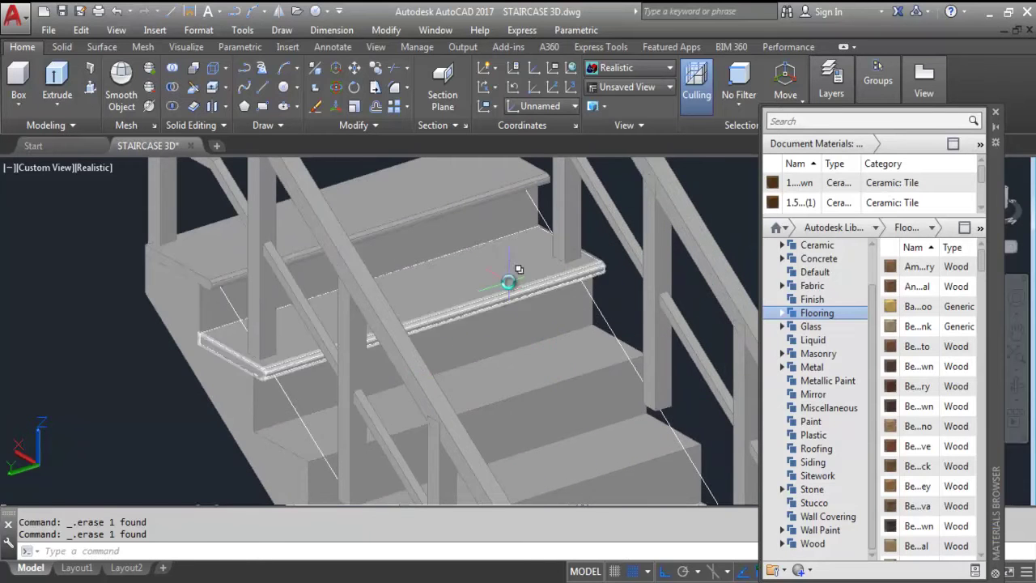
Check an upper step for any remaining overlapping solids
left_click(441, 201)
scroll(334, 211, "down", 3)
scroll(442, 383, "up", 5)
scroll(357, 234, "down", 2)
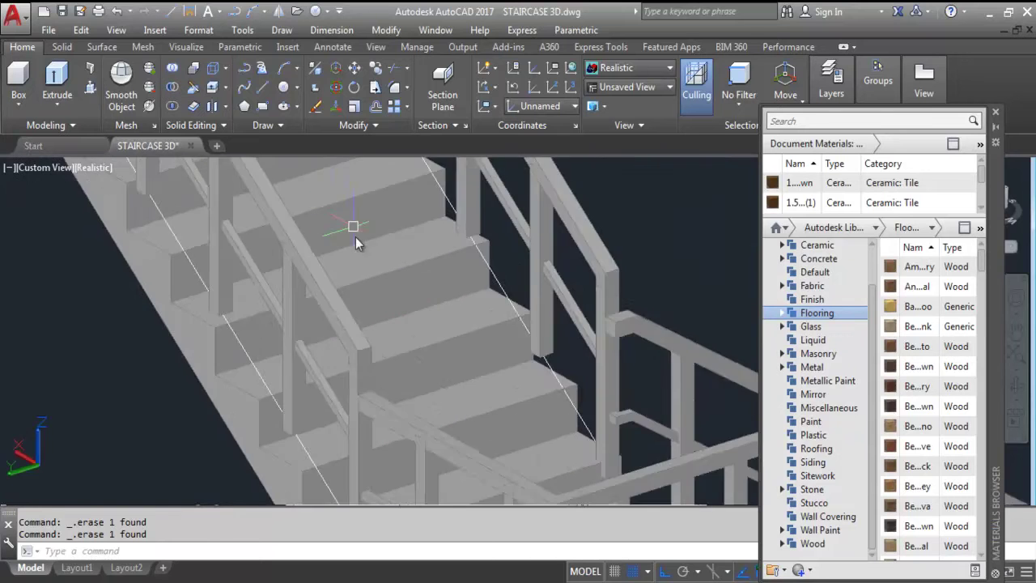
scroll(481, 359, "down", 3)
scroll(535, 332, "up", 5)
Orbit the staircase to inspect the plain grey treads, landing and railings from several angles
middle_click_drag(527, 316, 426, 279, "shift")
scroll(426, 278, "down", 2)
middle_click_drag(504, 280, 494, 243, "shift")
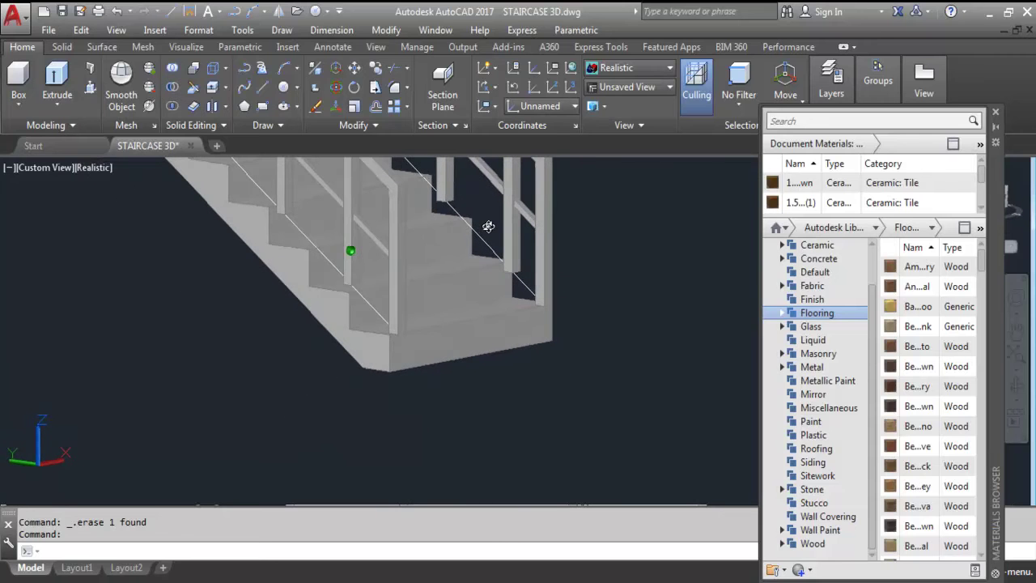
scroll(454, 348, "up", 3)
middle_click_drag(433, 341, 456, 397, "shift")
scroll(449, 366, "down", 2)
scroll(450, 366, "up", 2)
middle_click_drag(378, 337, 286, 271, "shift")
scroll(379, 317, "up", 1)
scroll(378, 312, "down", 1)
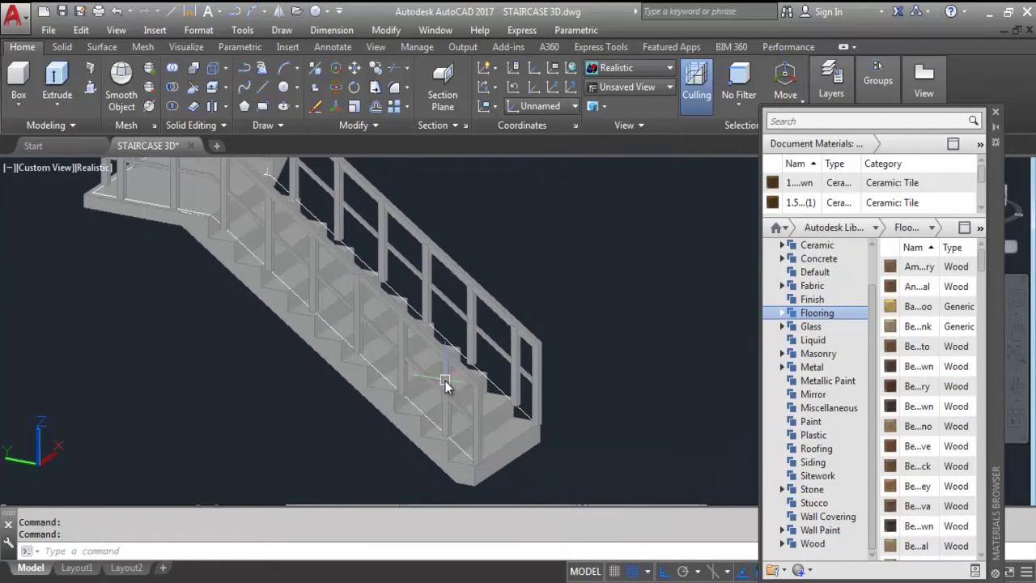
Close the Materials Browser and orbit the staircase to a steeper angle
left_click(996, 114)
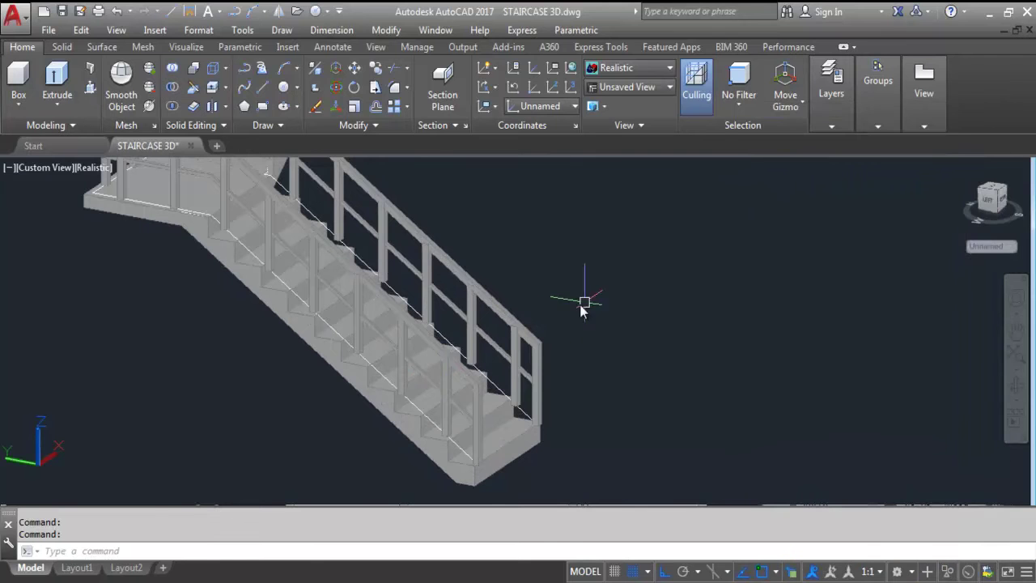
scroll(480, 430, "up", 3)
scroll(566, 395, "down", 2)
scroll(491, 339, "up", 3)
middle_click_drag(490, 338, 535, 221, "shift")
scroll(539, 308, "down", 2)
scroll(539, 309, "up", 2)
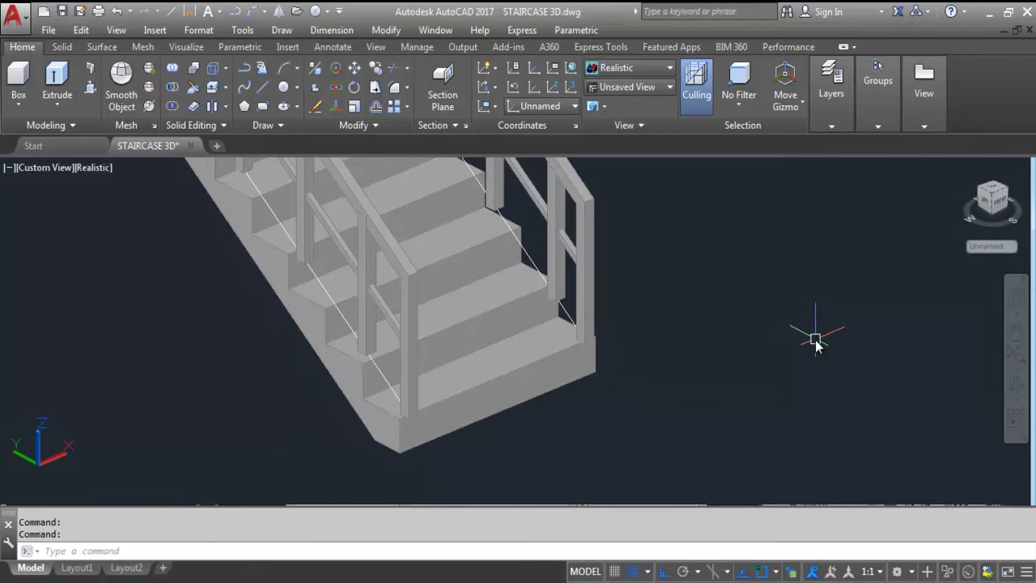
Draw a rectangle of length 3'6 and width 11 beside the staircase using the Dimensions option
key("Return")
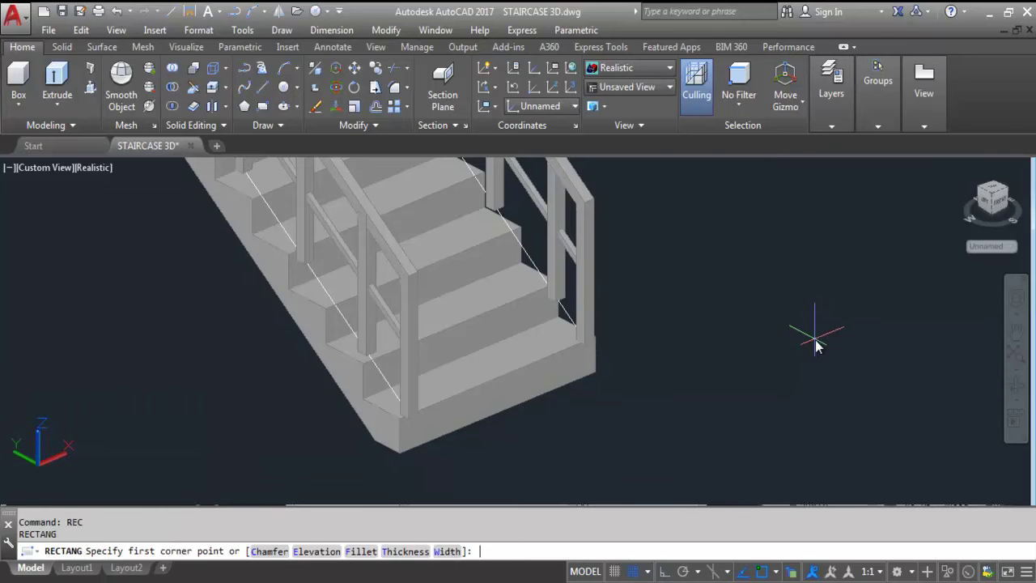
left_click(648, 403)
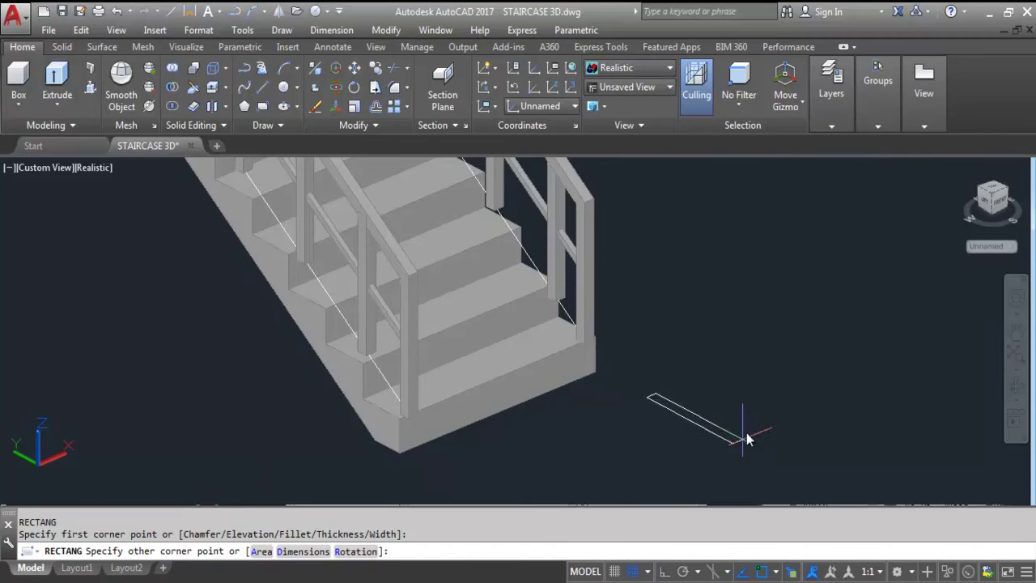
right_click(773, 336)
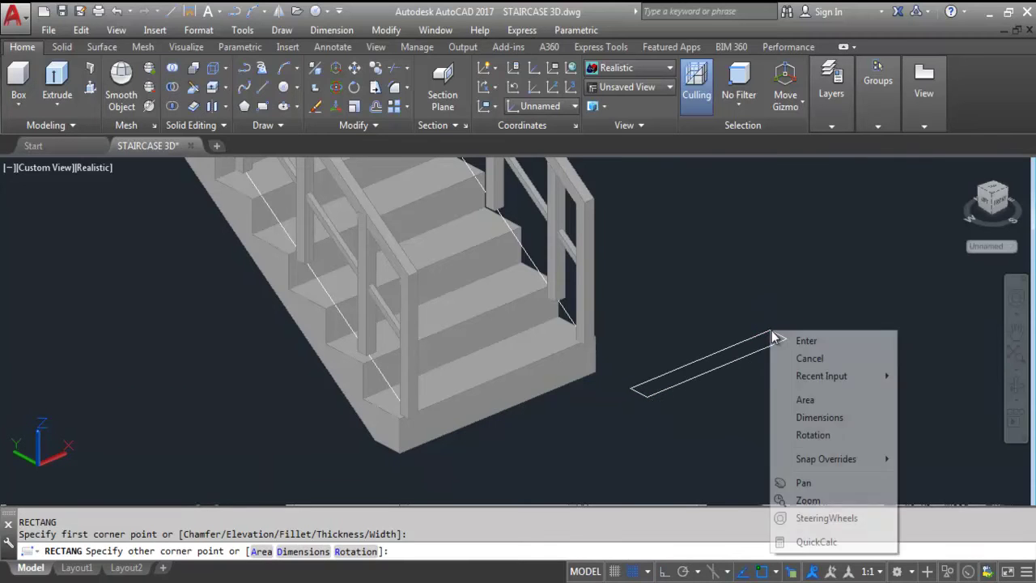
left_click(820, 417)
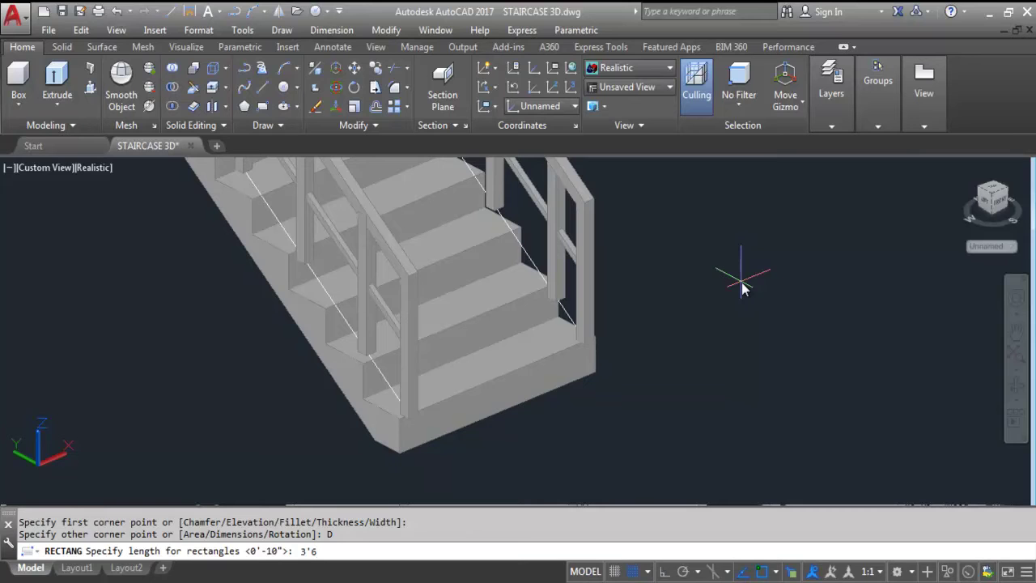
key("Return")
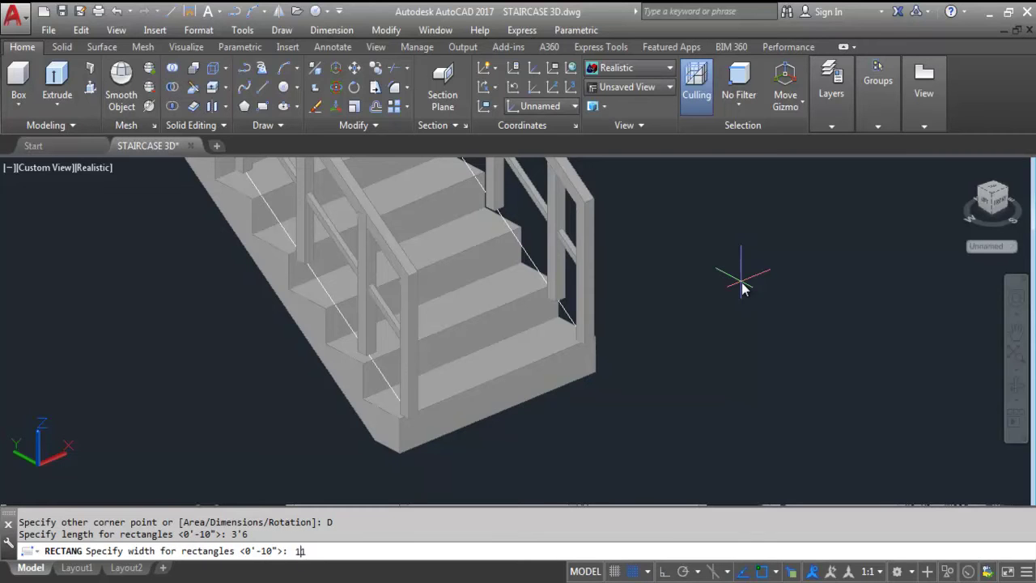
key("Return")
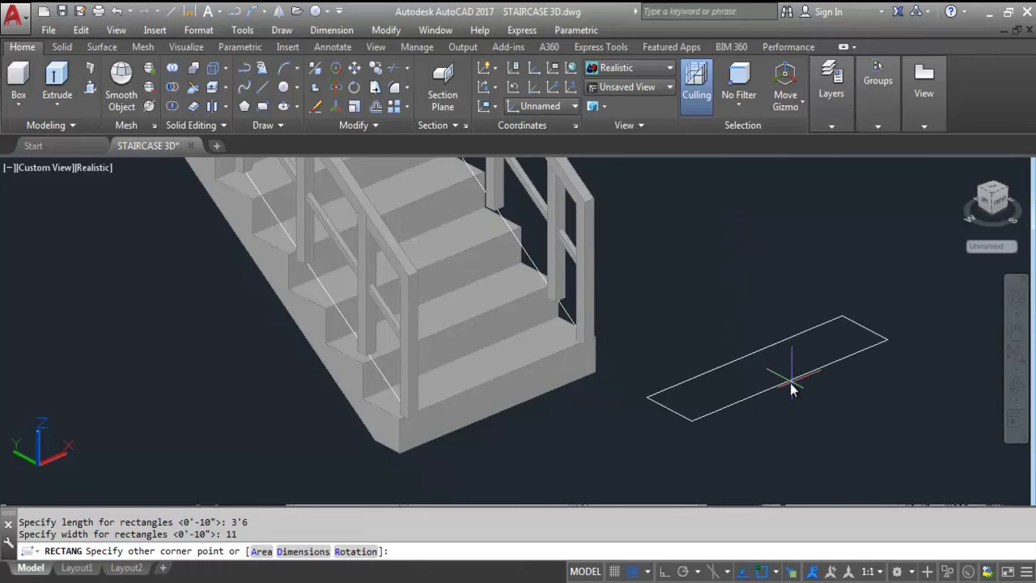
left_click(790, 383)
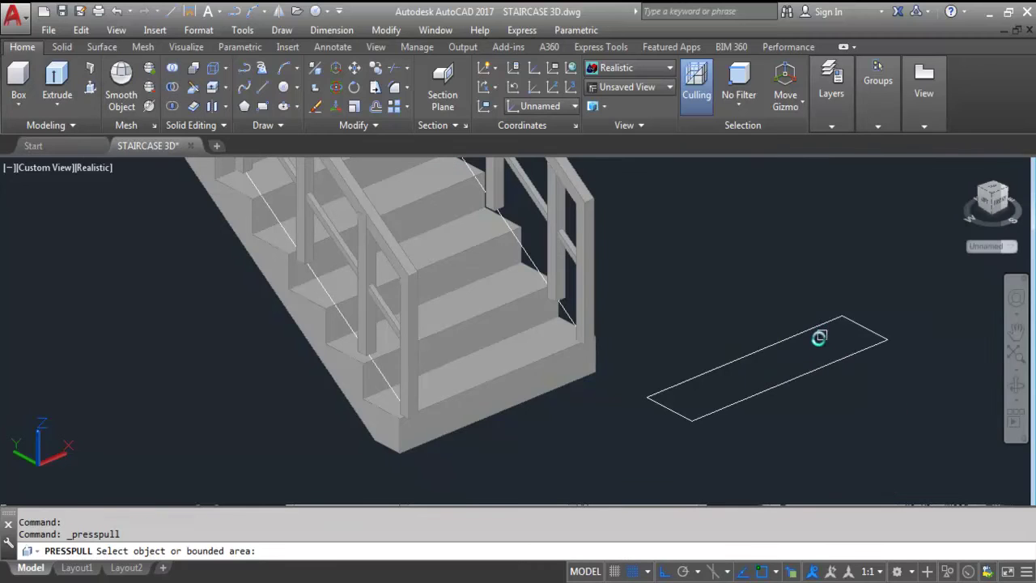
Press-pull the rectangle's area up to a height of 1
left_click(801, 357)
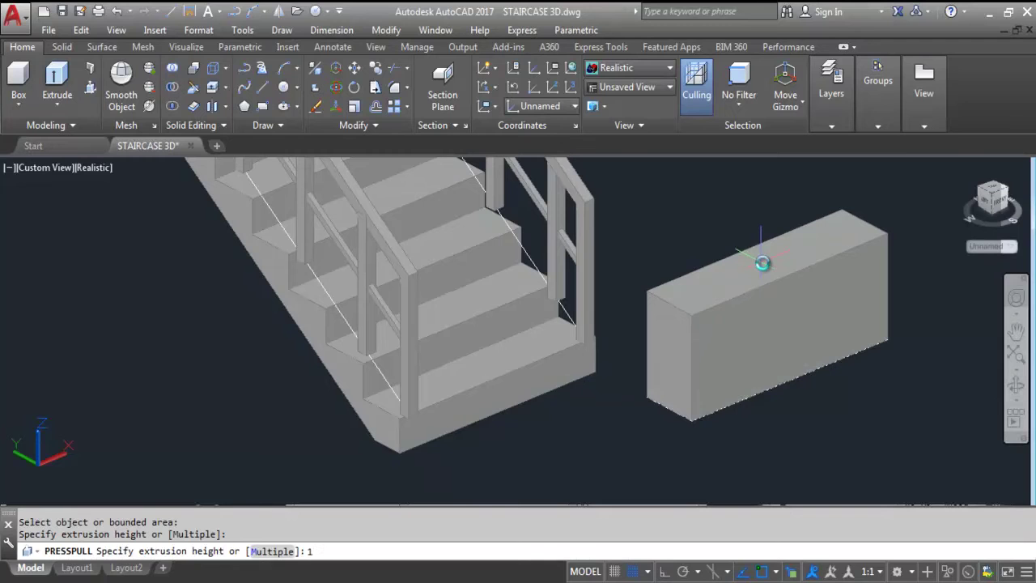
type("1")
key("Return")
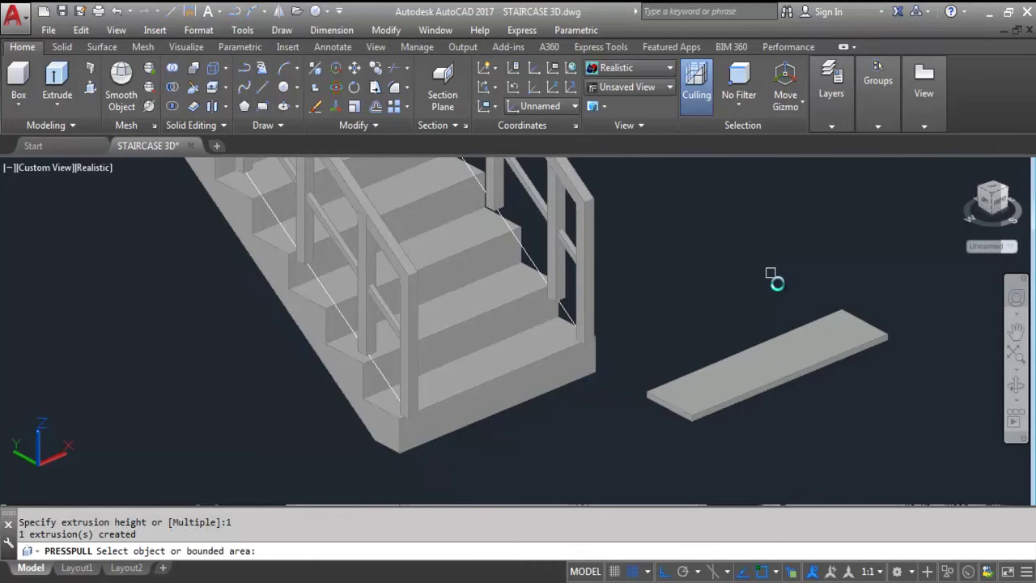
key("Return")
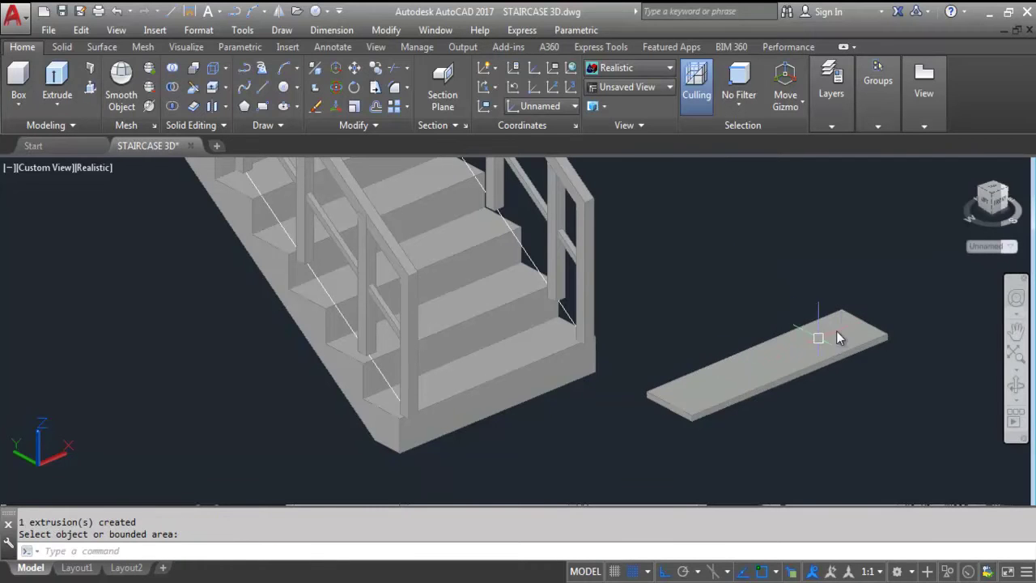
scroll(939, 331, "up", 3)
scroll(739, 362, "down", 3)
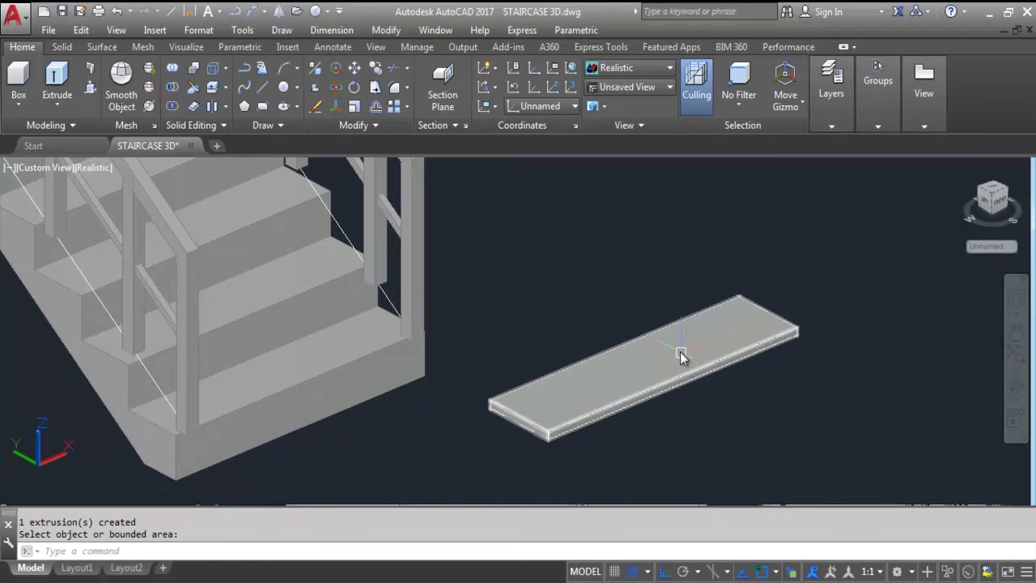
Move the new slab to a lower position clear of its outline with M
mouse_move(686, 359)
left_click(698, 369)
type("M")
key("Return")
left_click(682, 352)
scroll(570, 295, "down", 2)
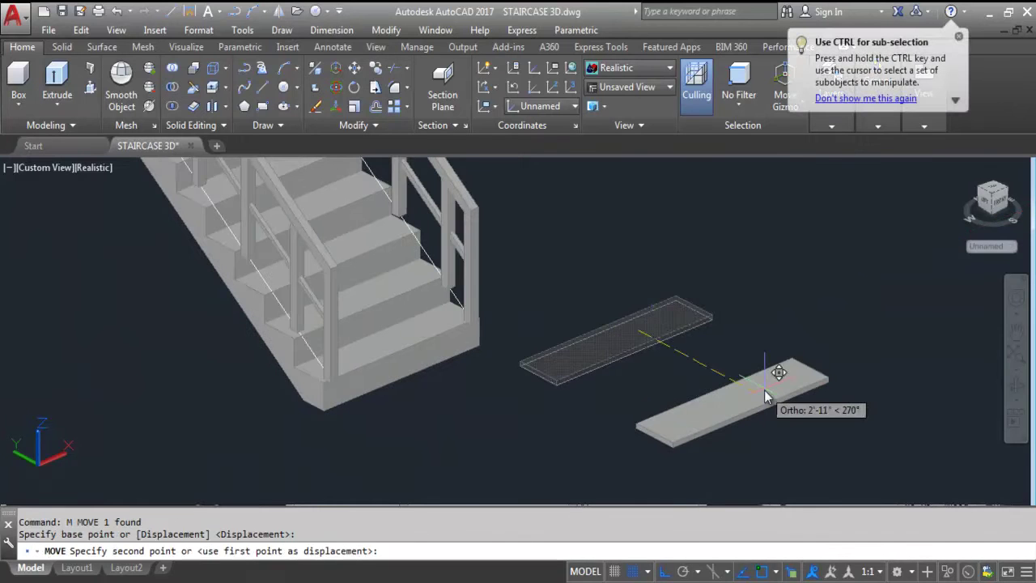
left_click(765, 390)
Delete the leftover rectangle outline
left_click(685, 338)
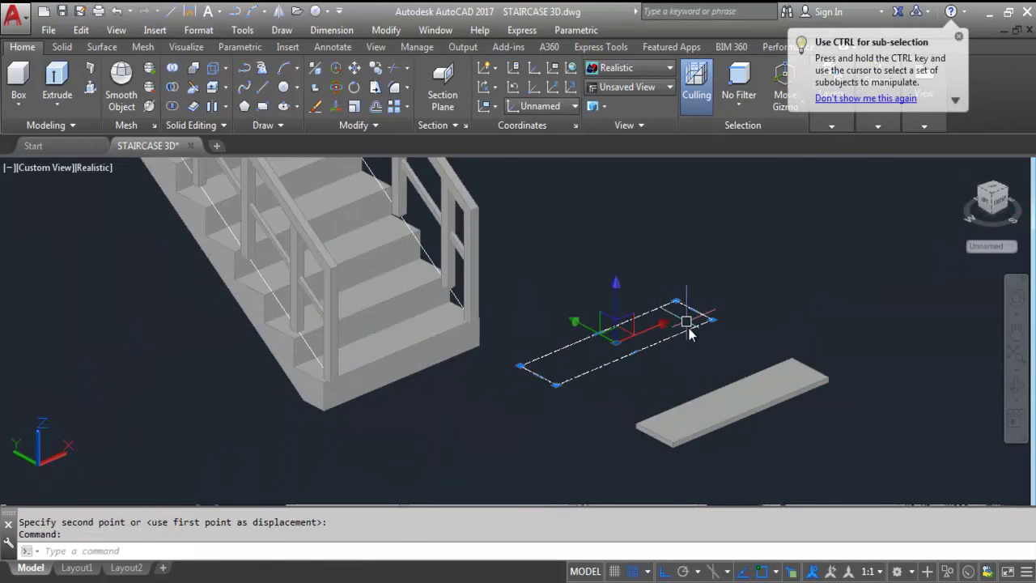
key("Delete")
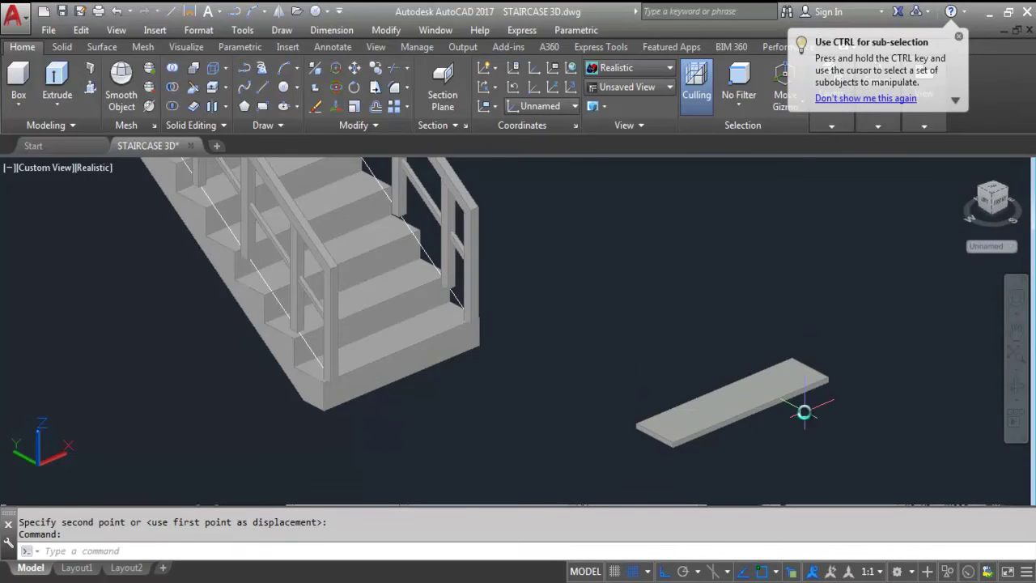
scroll(816, 397, "up", 2)
scroll(591, 336, "down", 4)
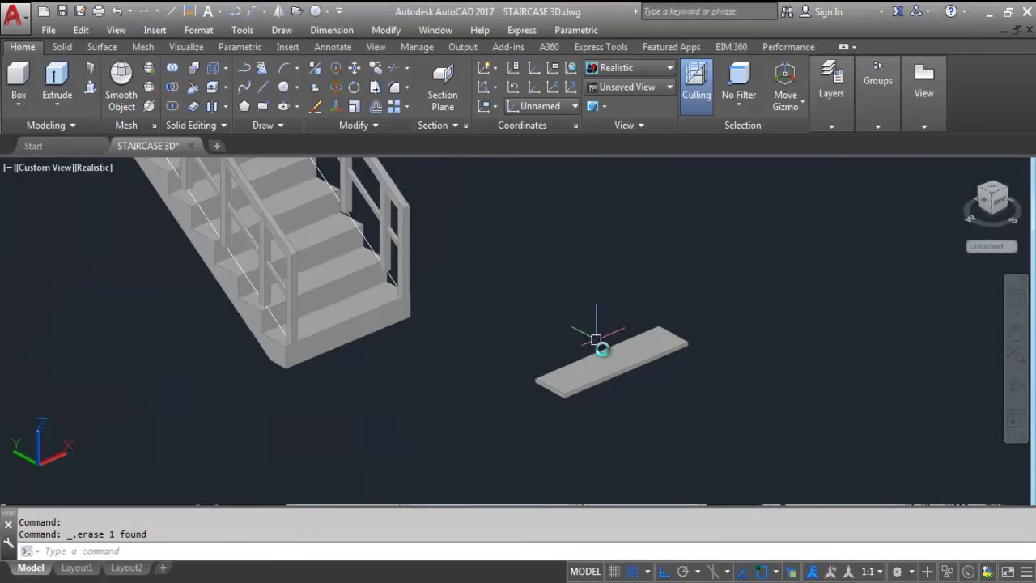
scroll(660, 398, "up", 1)
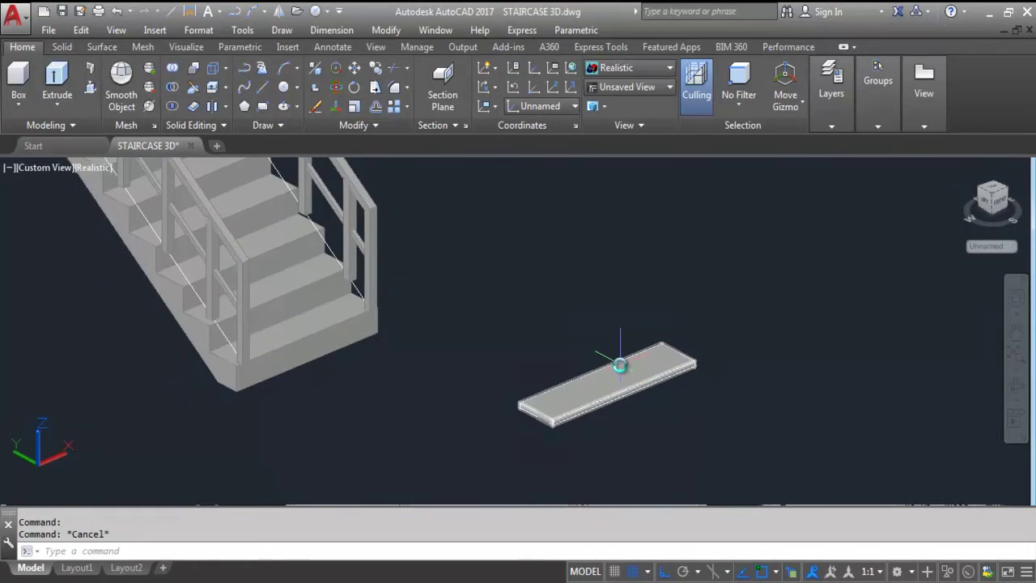
Start Fillet Edge from the Solid tab with a radius of 0.5
left_click(63, 48)
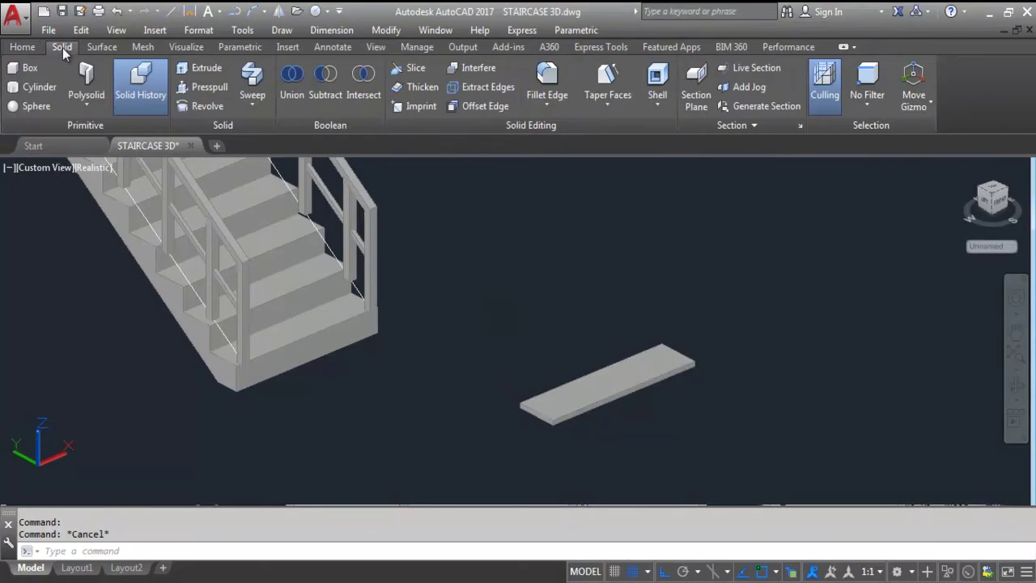
left_click(553, 97)
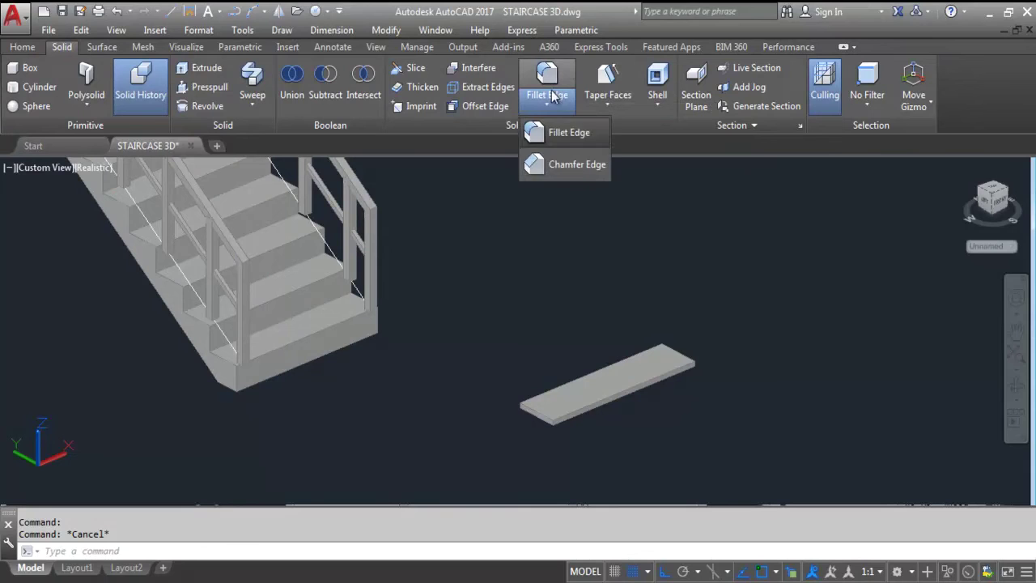
left_click(572, 135)
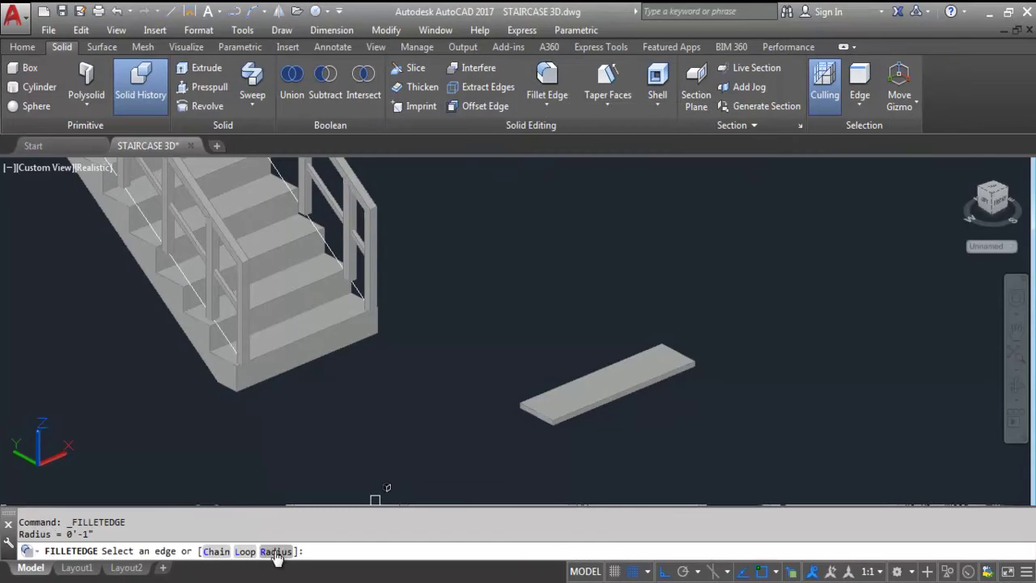
left_click(275, 552)
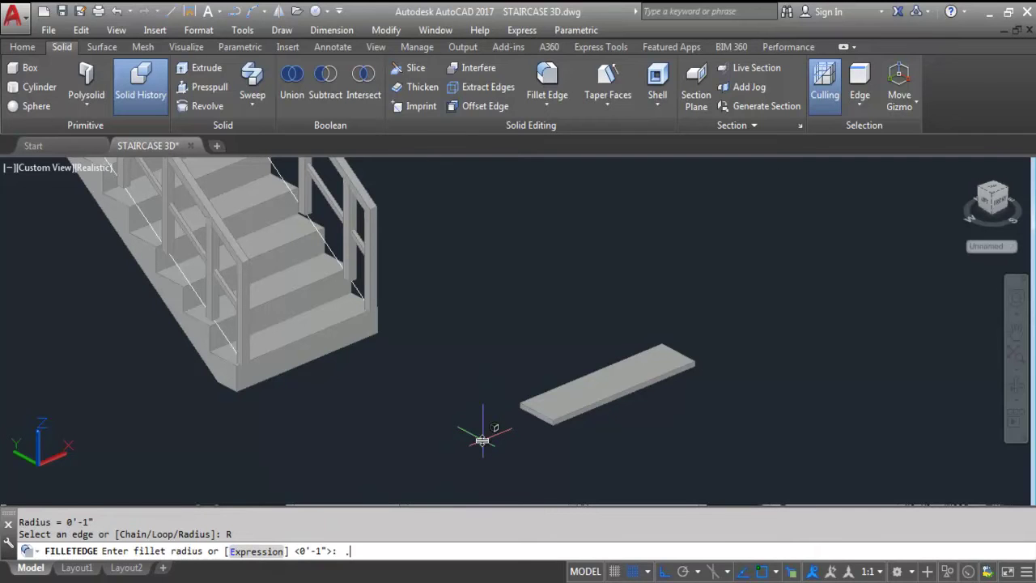
key("Return")
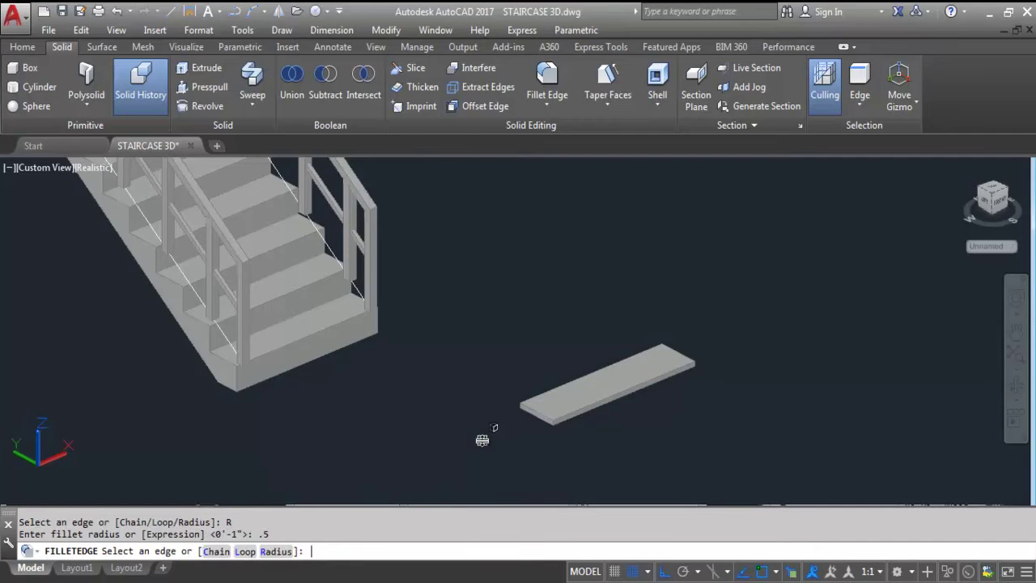
Round the slab's front edge and a second long edge, then accept the fillet
scroll(583, 417, "up", 1)
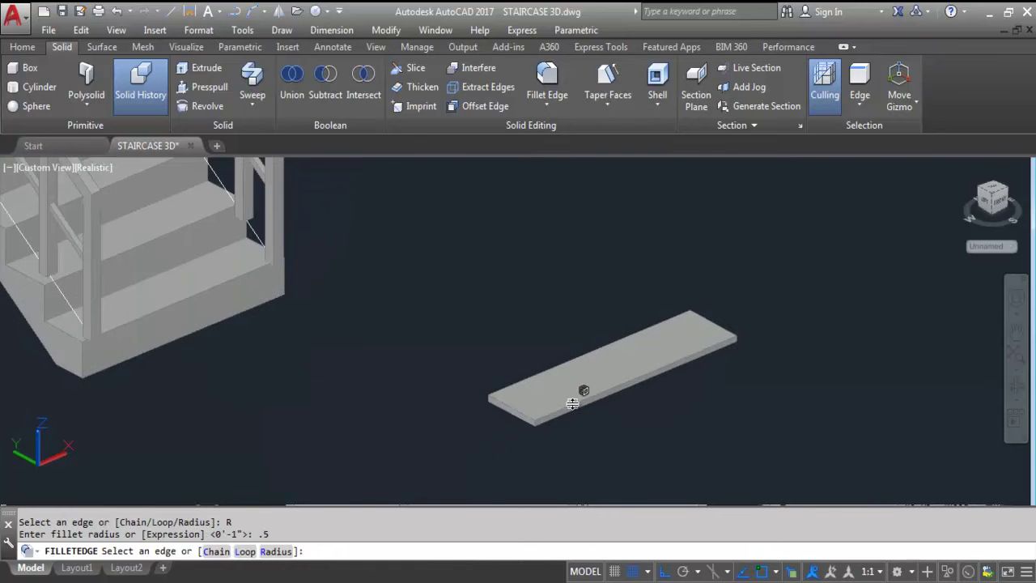
left_click(575, 407)
scroll(567, 419, "up", 5)
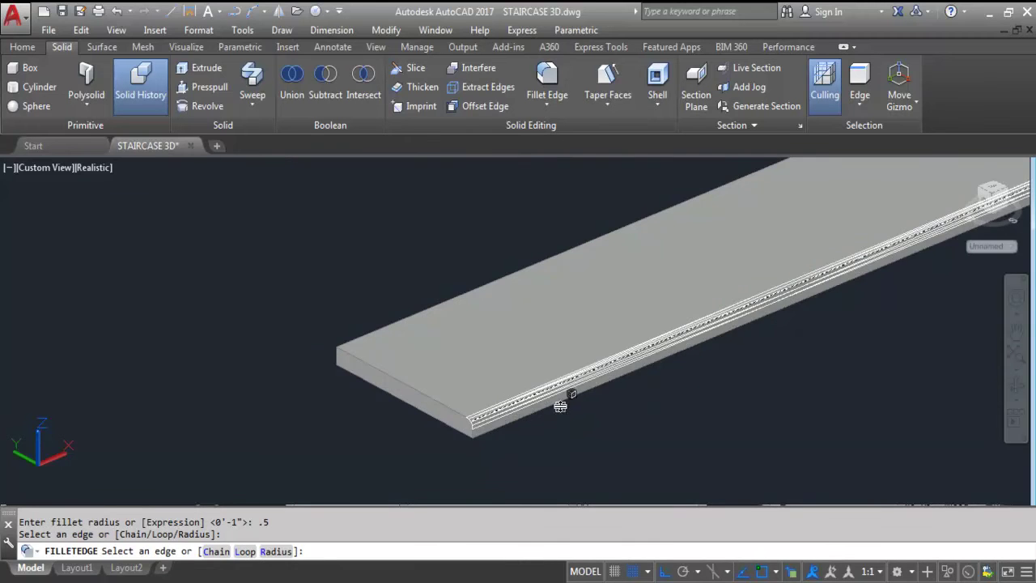
left_click(560, 409)
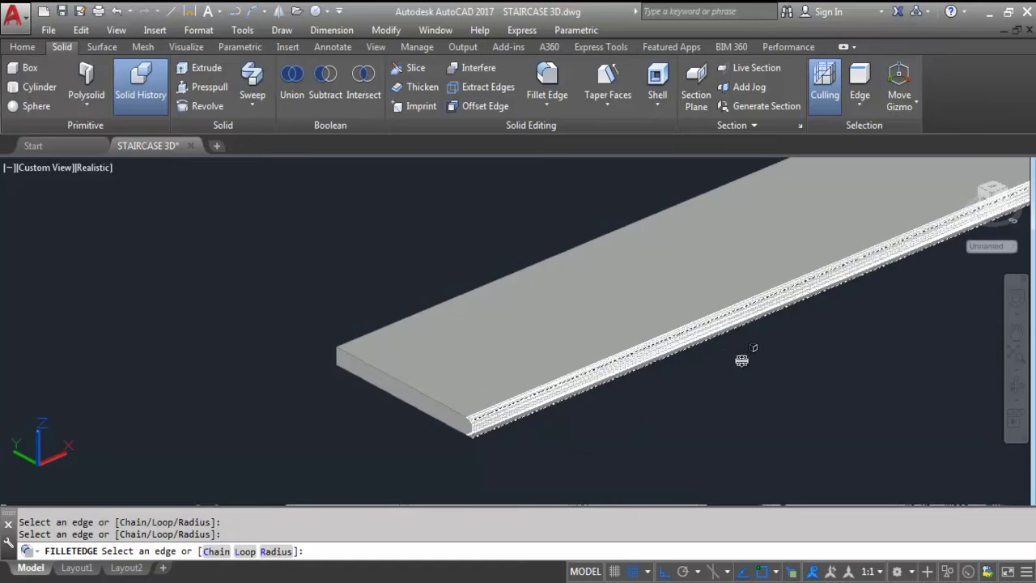
key("Return")
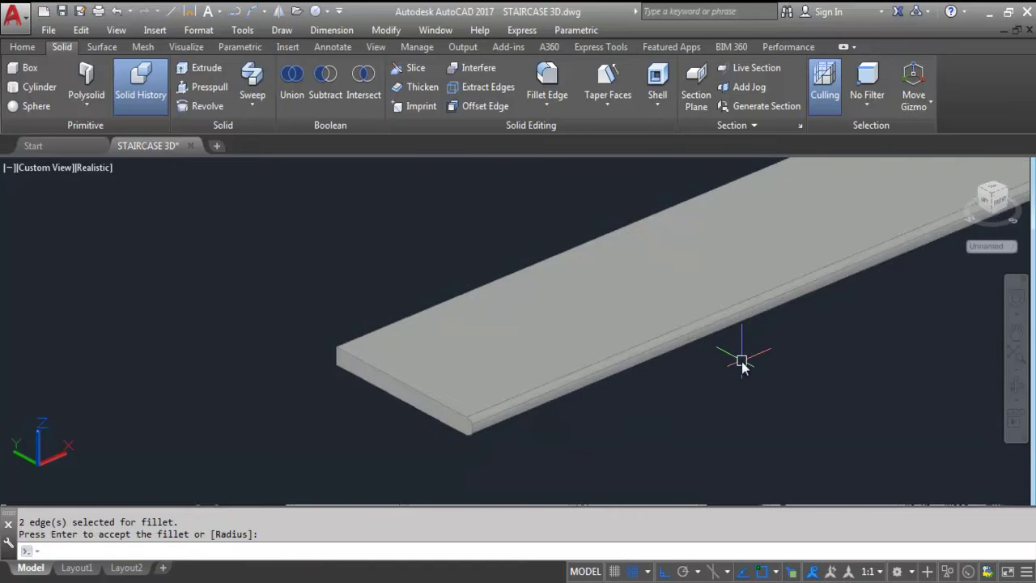
scroll(537, 438, "up", 3)
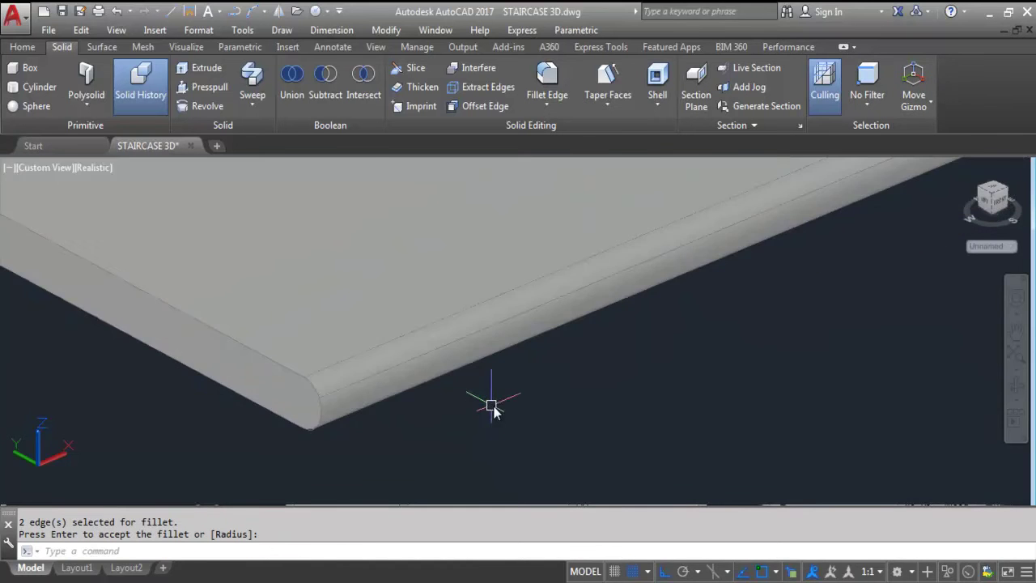
scroll(514, 406, "down", 5)
scroll(466, 395, "up", 3)
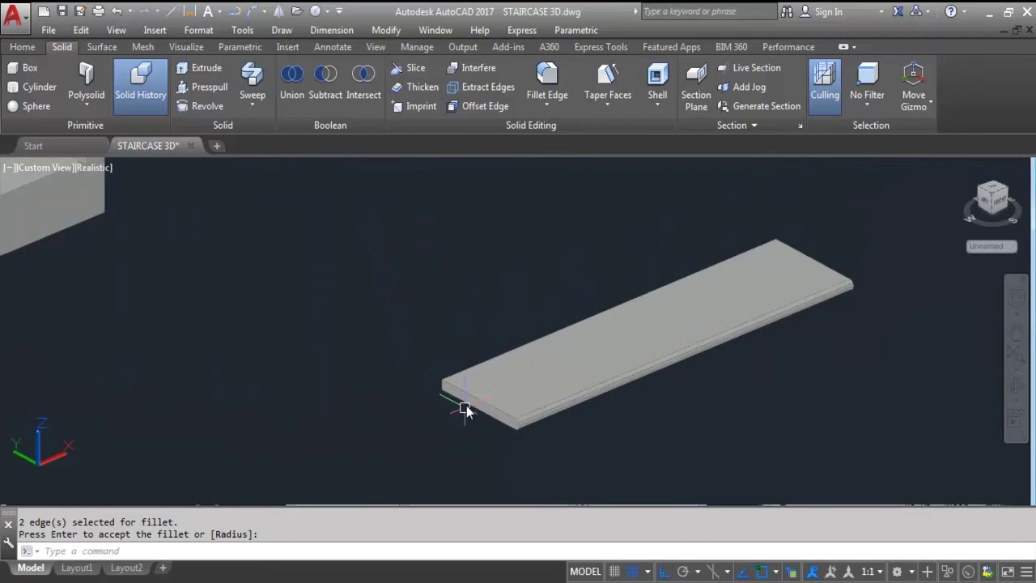
scroll(689, 358, "down", 5)
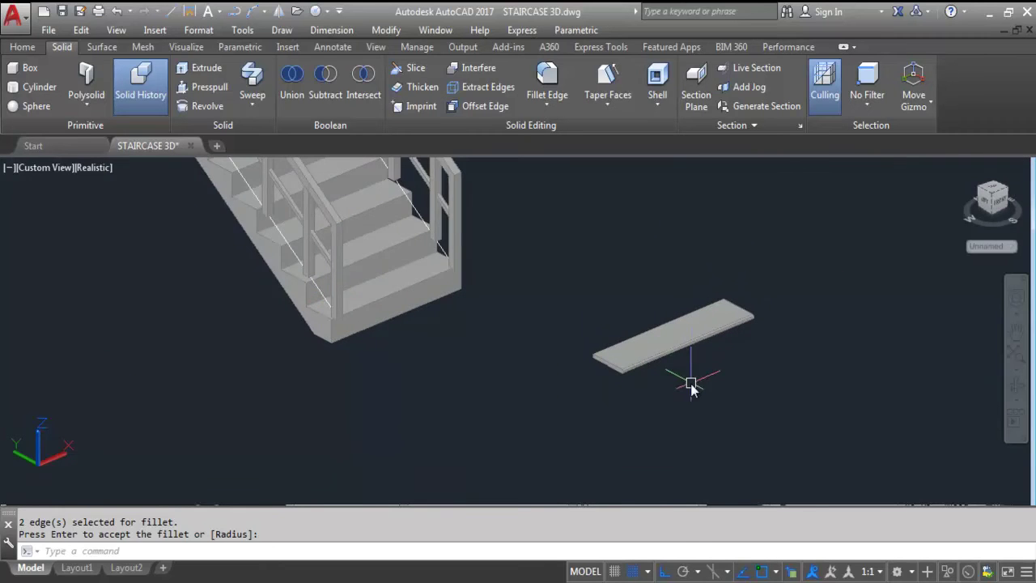
scroll(675, 347, "up", 3)
key("Return")
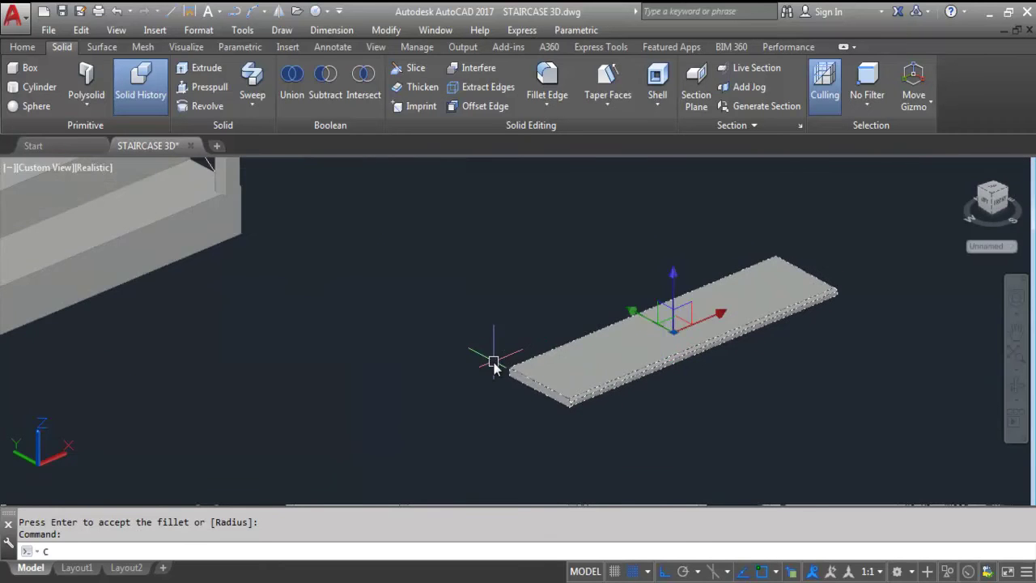
Start copying the slab from its corner as base point, with ortho turned off
key("Return")
scroll(523, 377, "up", 5)
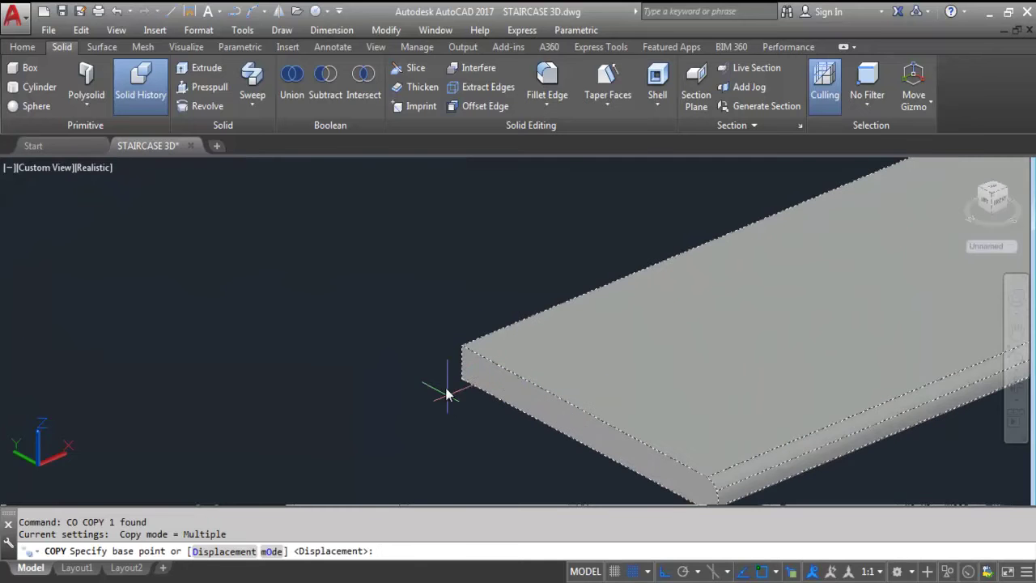
left_click(461, 379)
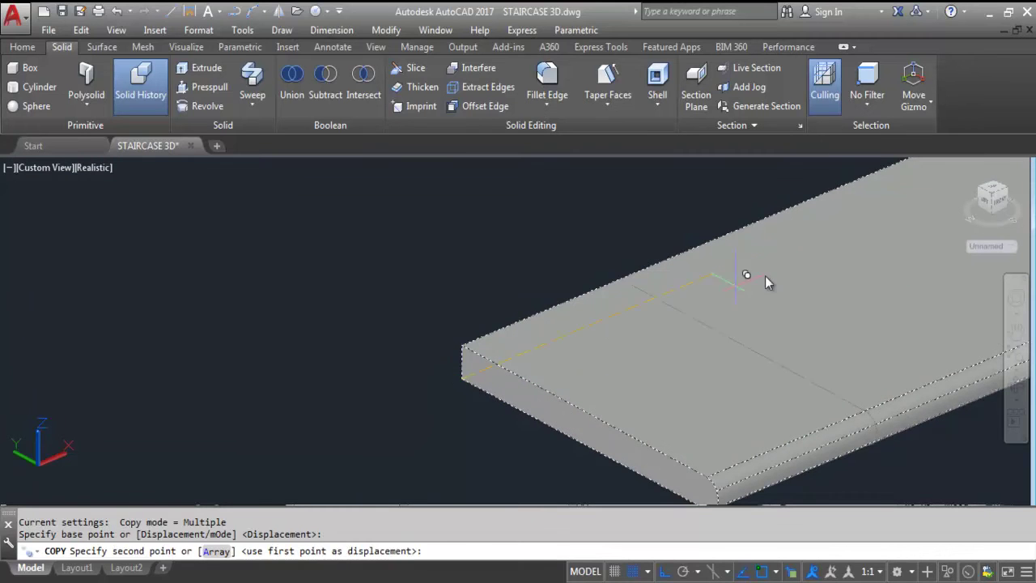
scroll(827, 276, "down", 3)
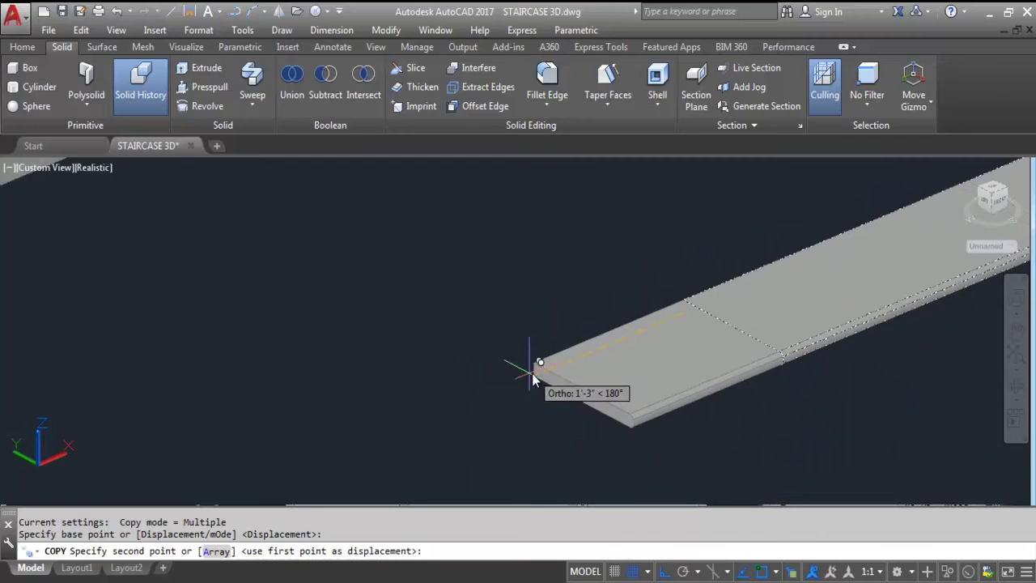
key("F8")
scroll(533, 374, "down", 5)
scroll(531, 315, "up", 5)
scroll(531, 315, "up", 3)
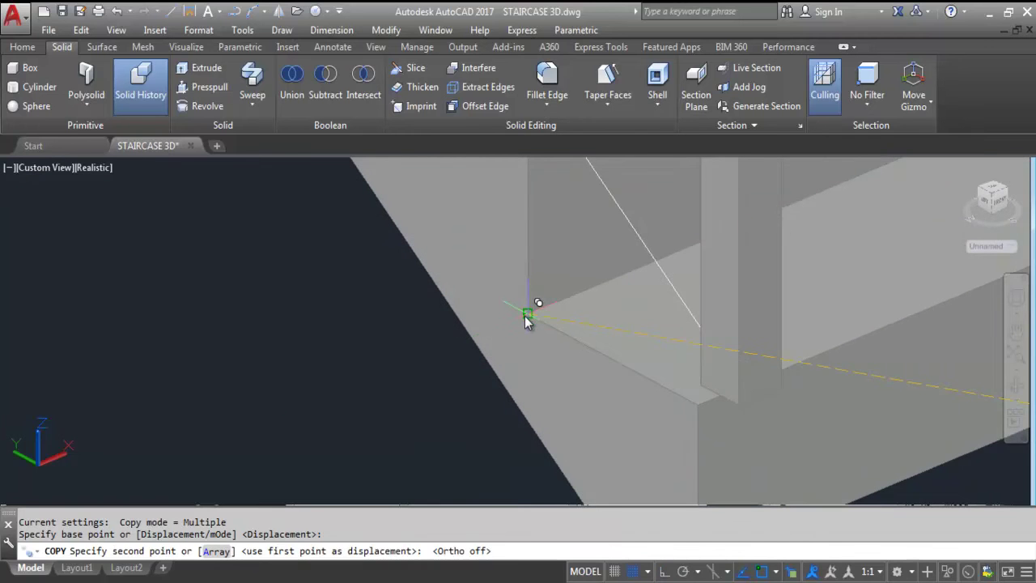
scroll(531, 315, "down", 3)
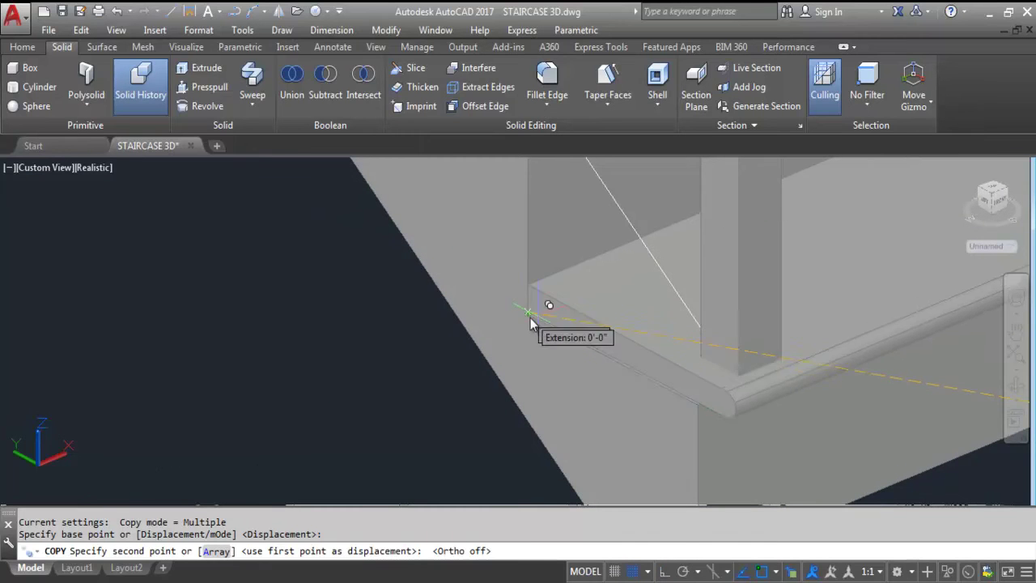
scroll(531, 316, "up", 5)
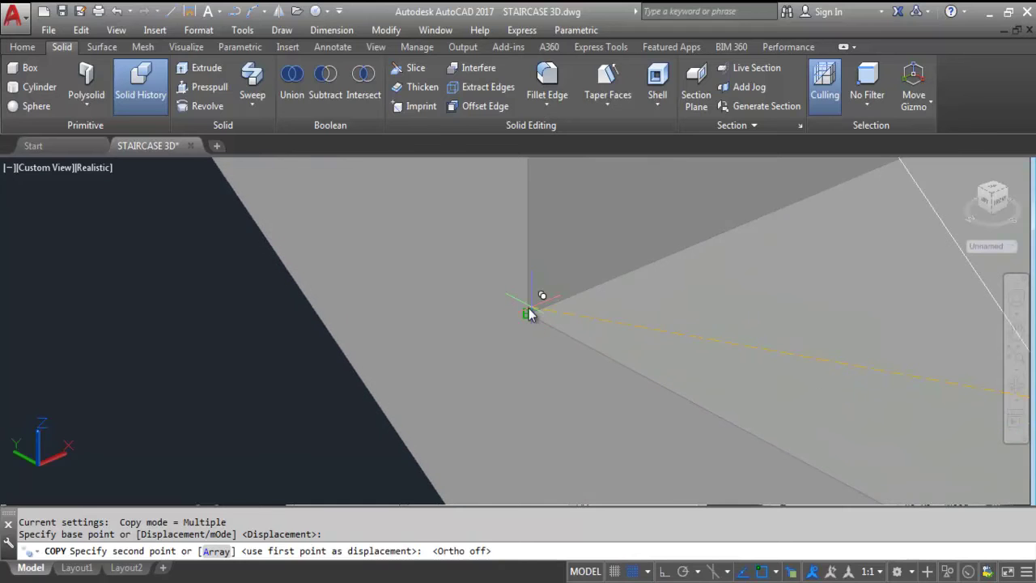
Place slab copies at three step corners, then end the copy command
left_click(528, 314)
scroll(528, 315, "down", 6)
scroll(557, 276, "up", 4)
left_click(526, 293)
scroll(527, 294, "down", 5)
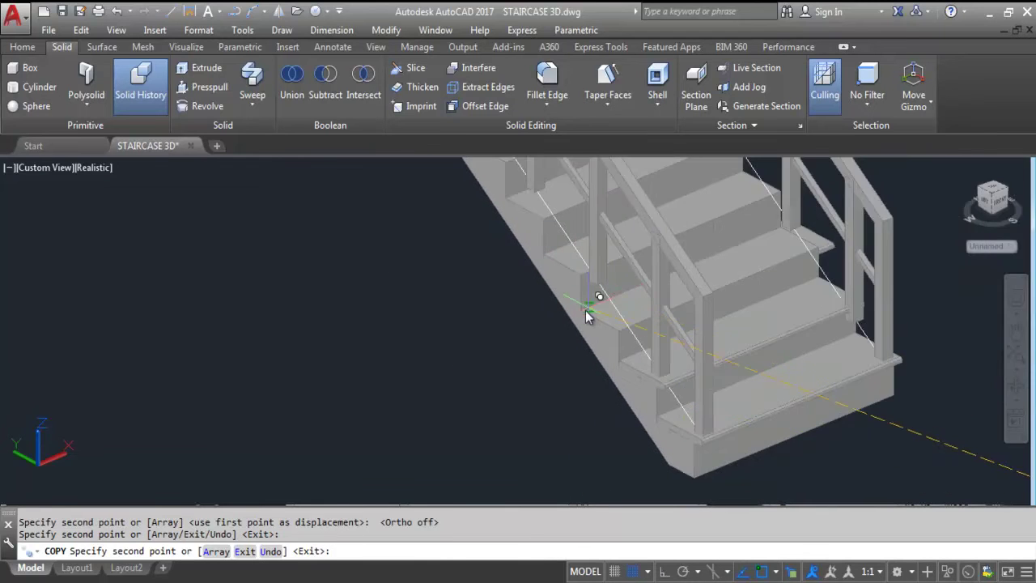
left_click(583, 311)
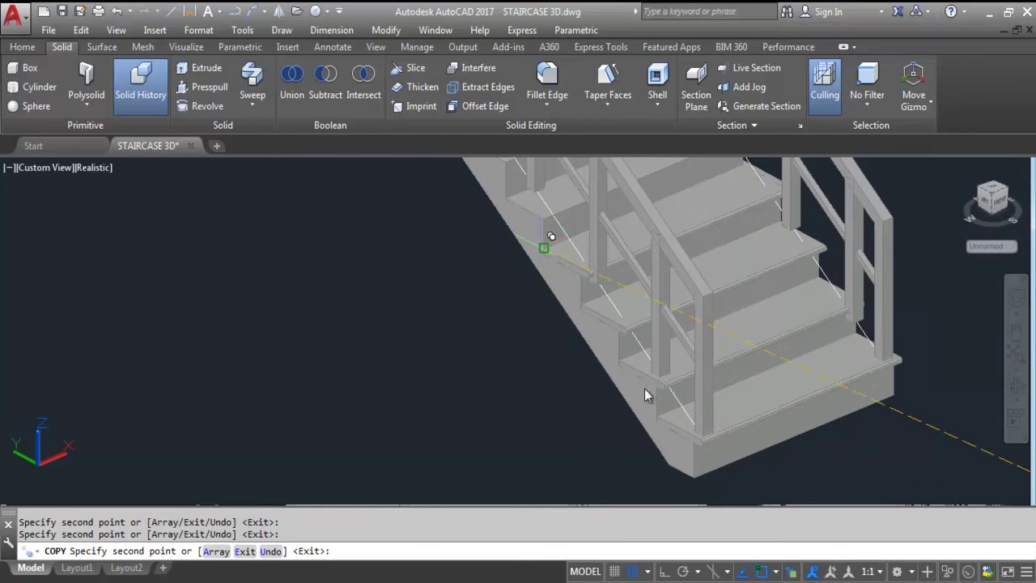
scroll(680, 422, "down", 5)
scroll(632, 357, "up", 6)
scroll(619, 380, "up", 2)
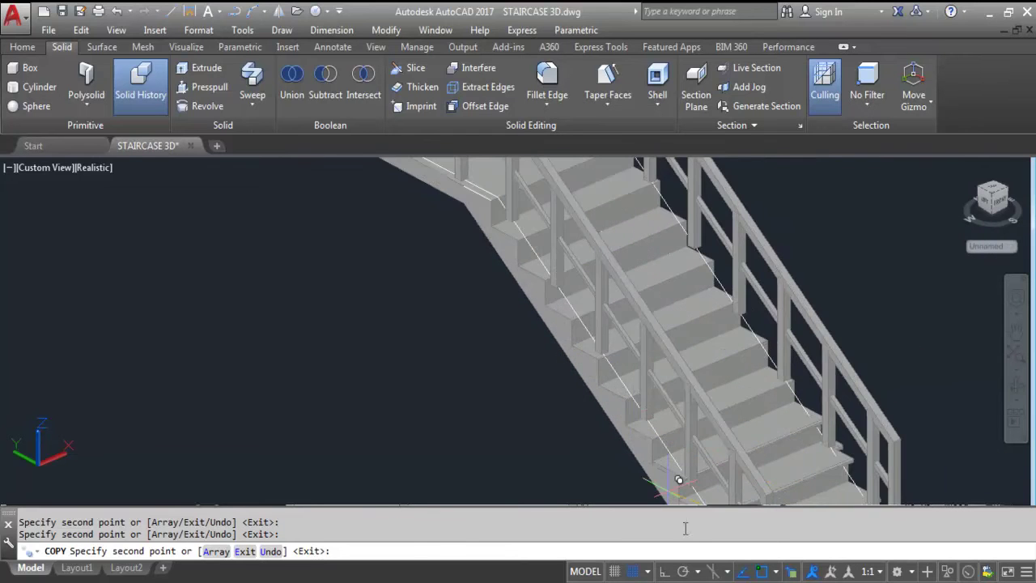
scroll(611, 421, "up", 5)
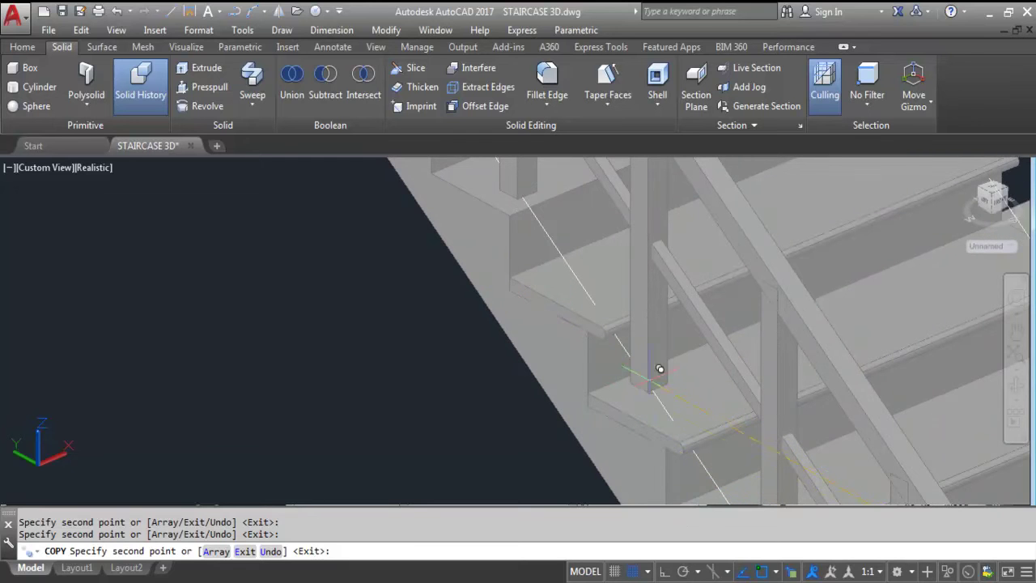
scroll(680, 432, "down", 5)
scroll(601, 271, "up", 5)
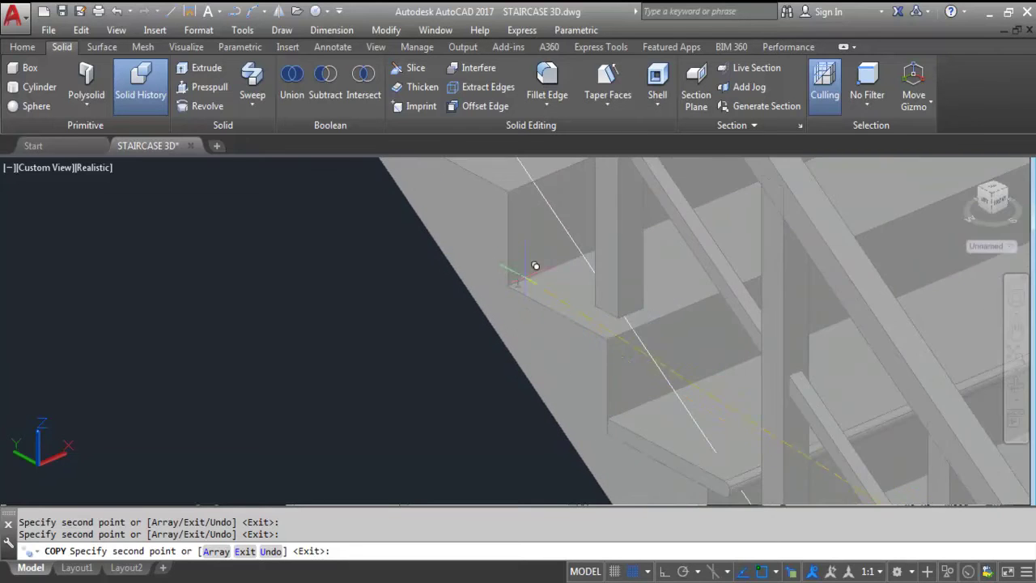
scroll(677, 366, "down", 5)
scroll(551, 275, "up", 5)
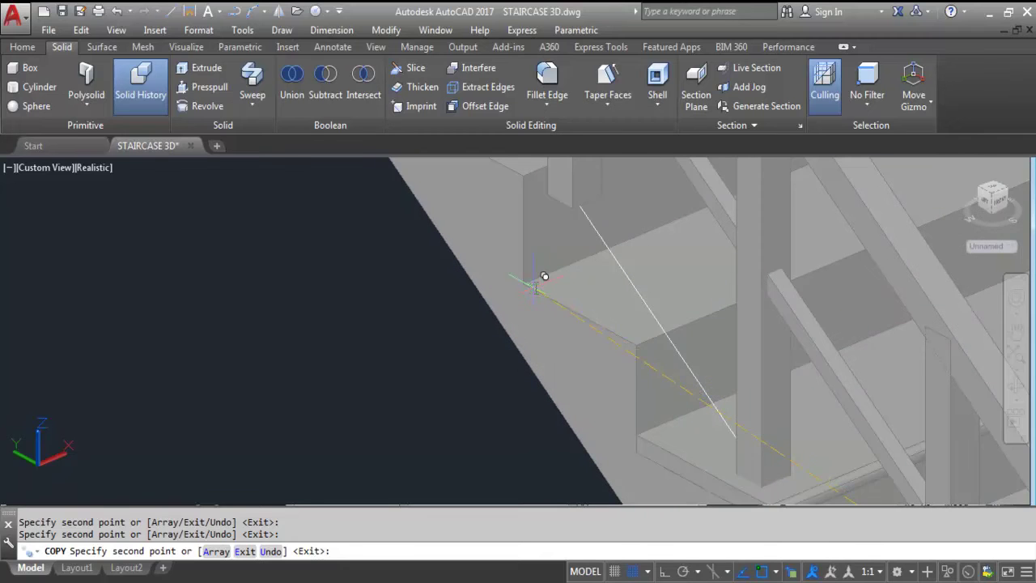
scroll(652, 354, "down", 5)
scroll(588, 303, "up", 5)
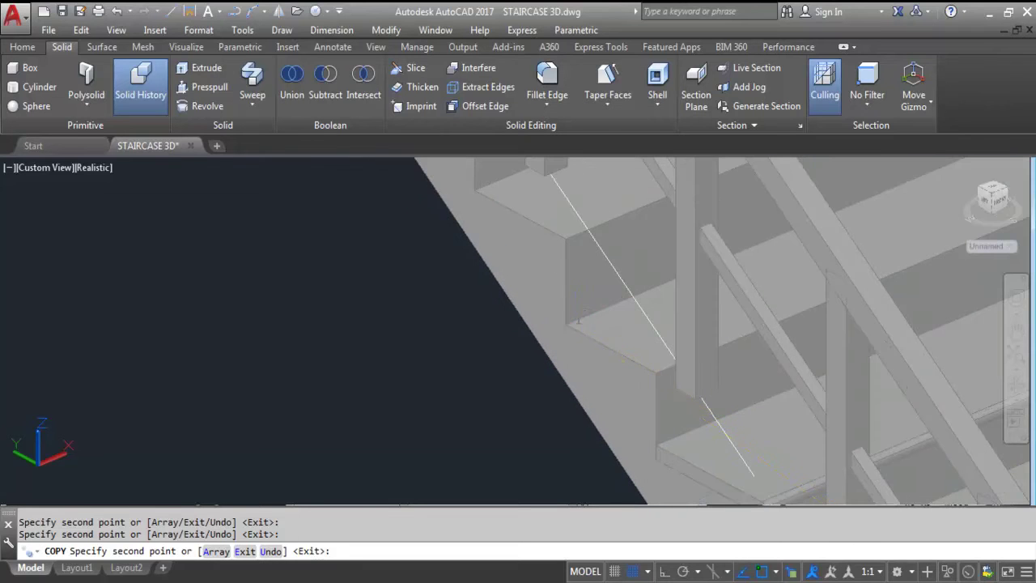
scroll(618, 340, "down", 5)
scroll(616, 307, "up", 5)
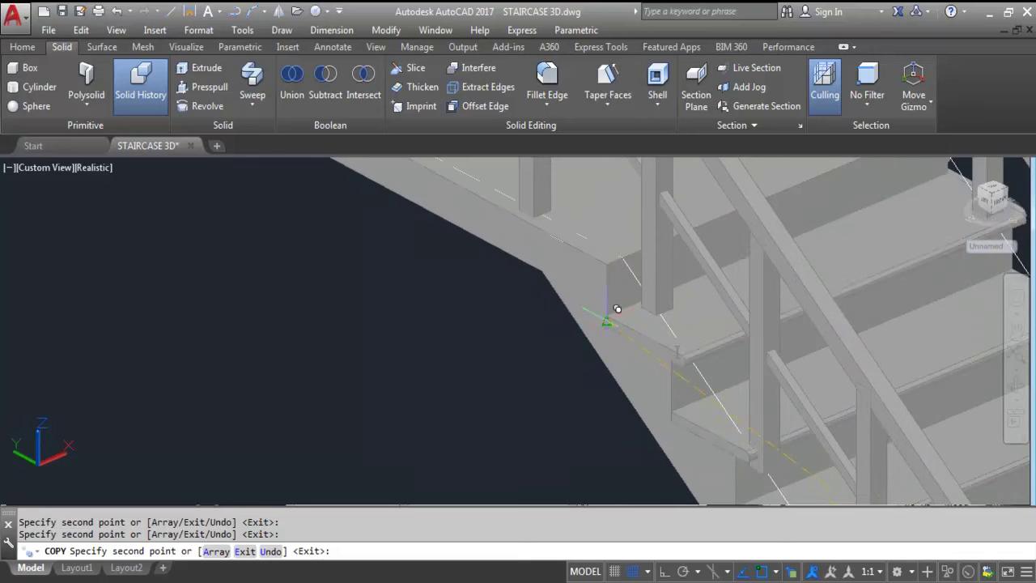
scroll(704, 378, "down", 5)
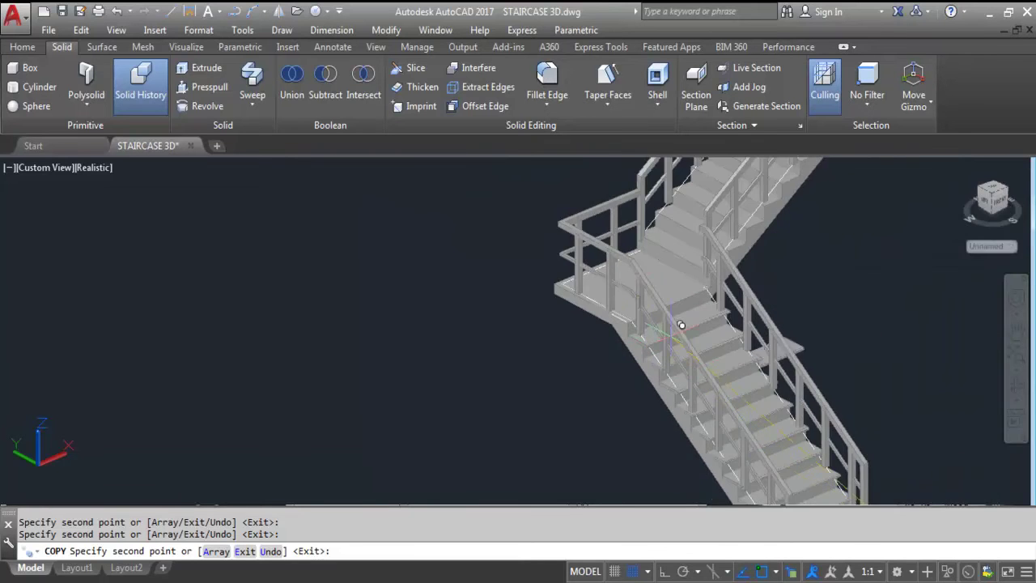
scroll(586, 267, "up", 5)
scroll(547, 301, "up", 2)
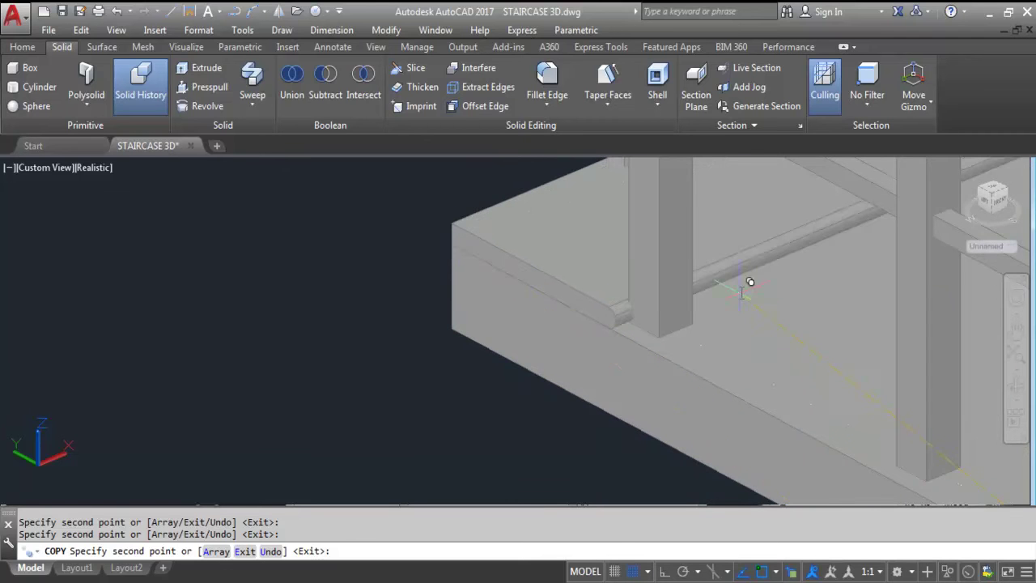
scroll(765, 290, "down", 5)
scroll(810, 462, "up", 4)
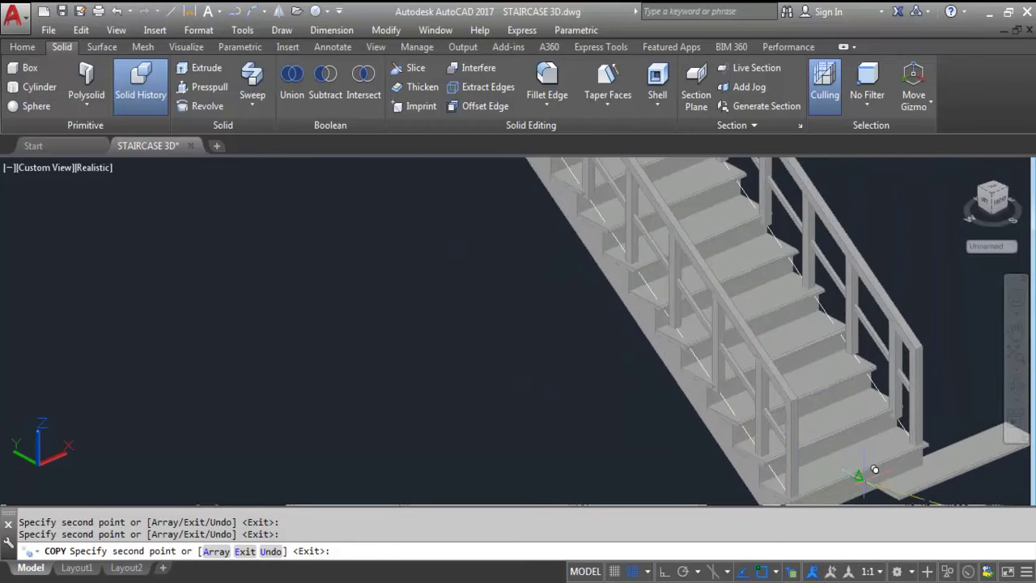
scroll(891, 478, "up", 3)
scroll(838, 423, "down", 3)
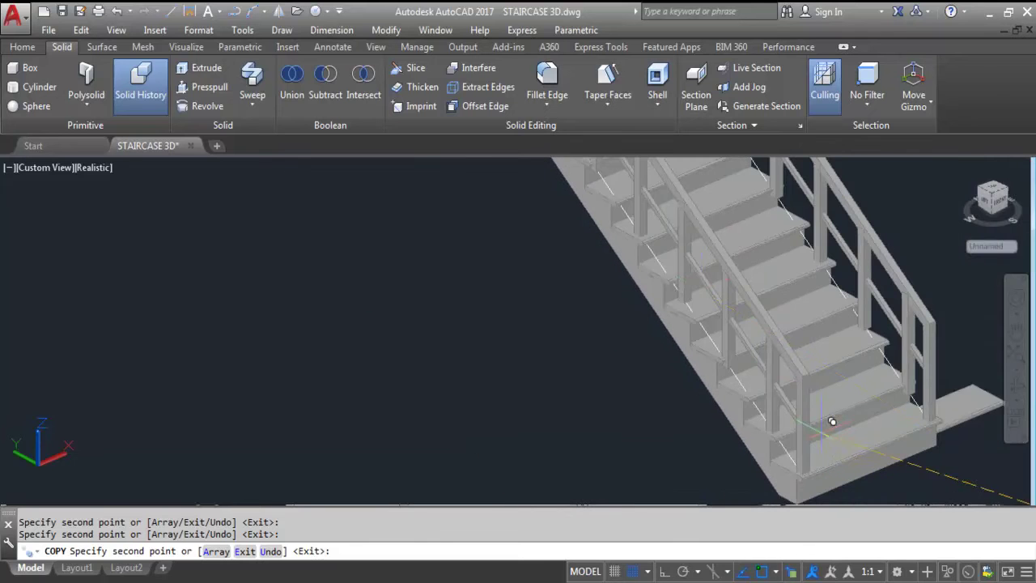
scroll(810, 424, "down", 3)
scroll(685, 285, "up", 4)
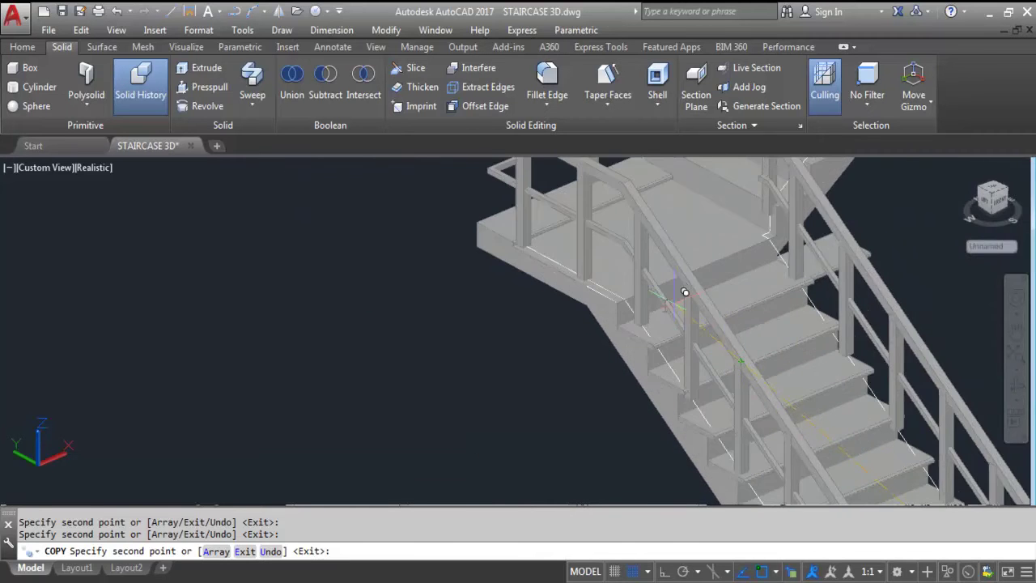
scroll(721, 309, "up", 1)
scroll(675, 328, "down", 5)
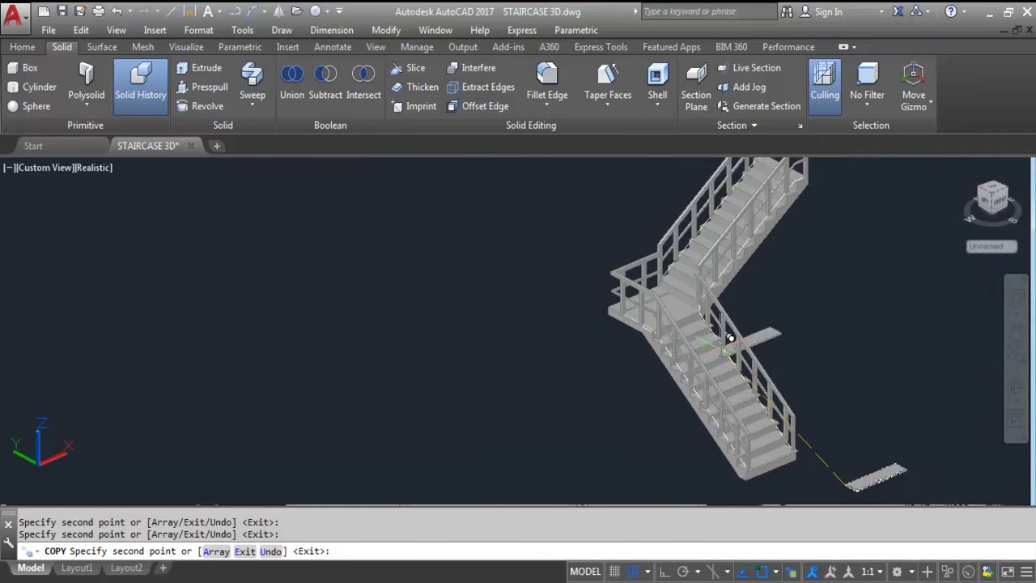
key("Escape")
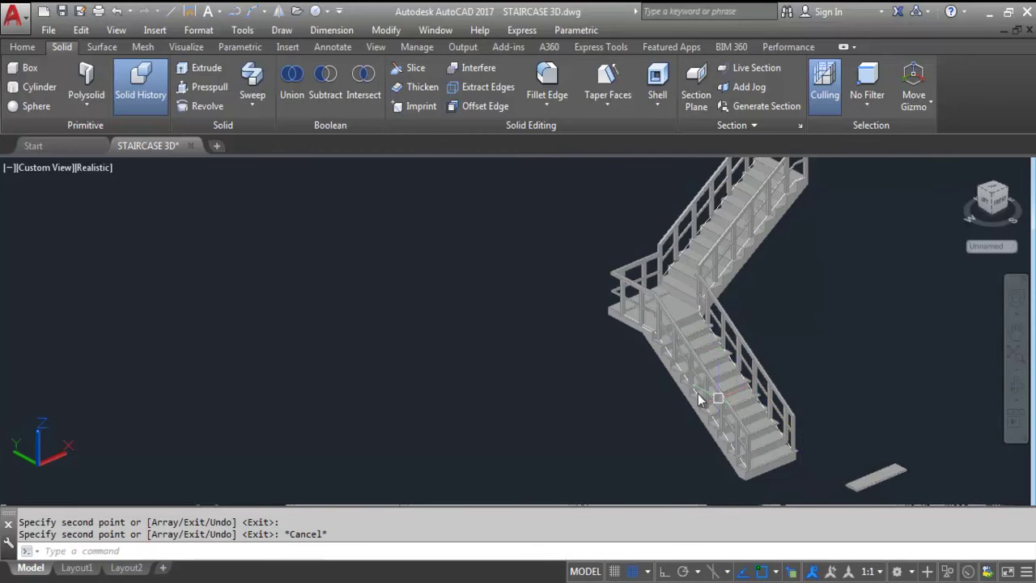
scroll(659, 365, "up", 4)
scroll(622, 299, "down", 3)
scroll(640, 312, "up", 1)
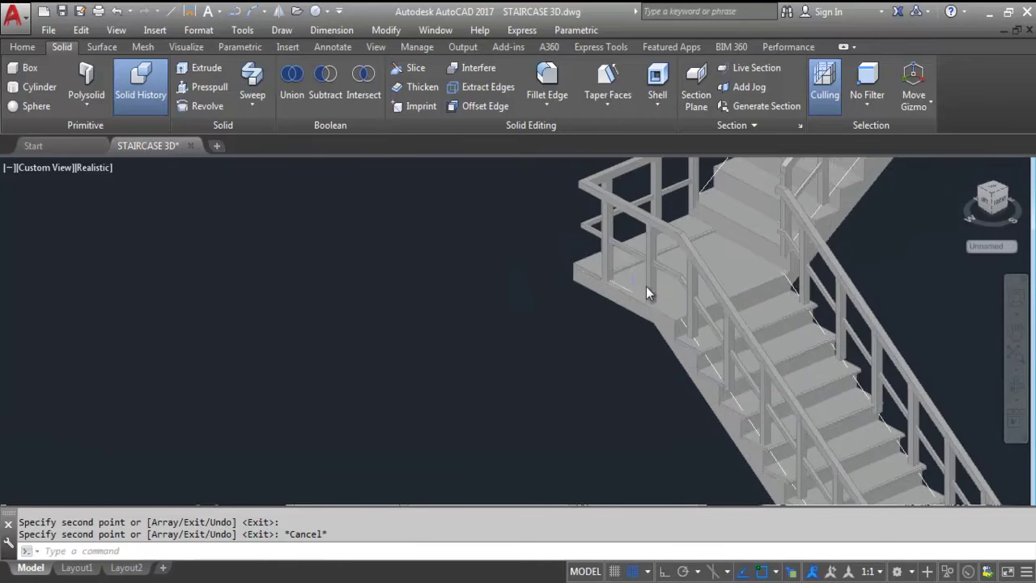
scroll(635, 316, "up", 2)
middle_click_drag(648, 305, 770, 297, "shift")
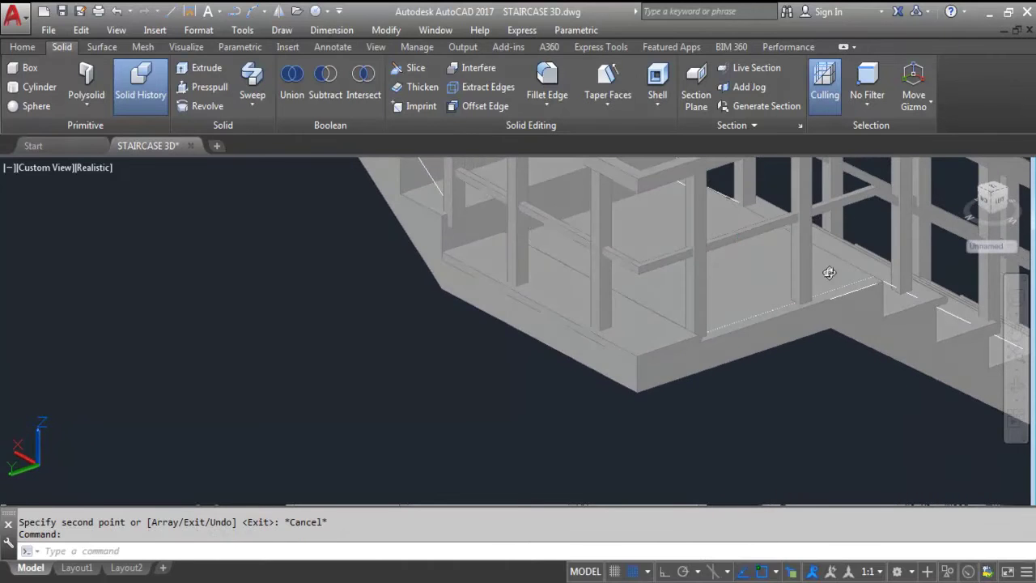
scroll(920, 296, "up", 3)
middle_click_drag(846, 320, 940, 311, "shift")
scroll(939, 311, "up", 2)
mouse_move(877, 316)
middle_mouse_down("shift")
mouse_move(847, 333)
mouse_move(885, 312)
mouse_move(874, 340)
mouse_move(883, 297)
mouse_move(876, 312)
middle_mouse_up("shift")
scroll(567, 424, "down", 3)
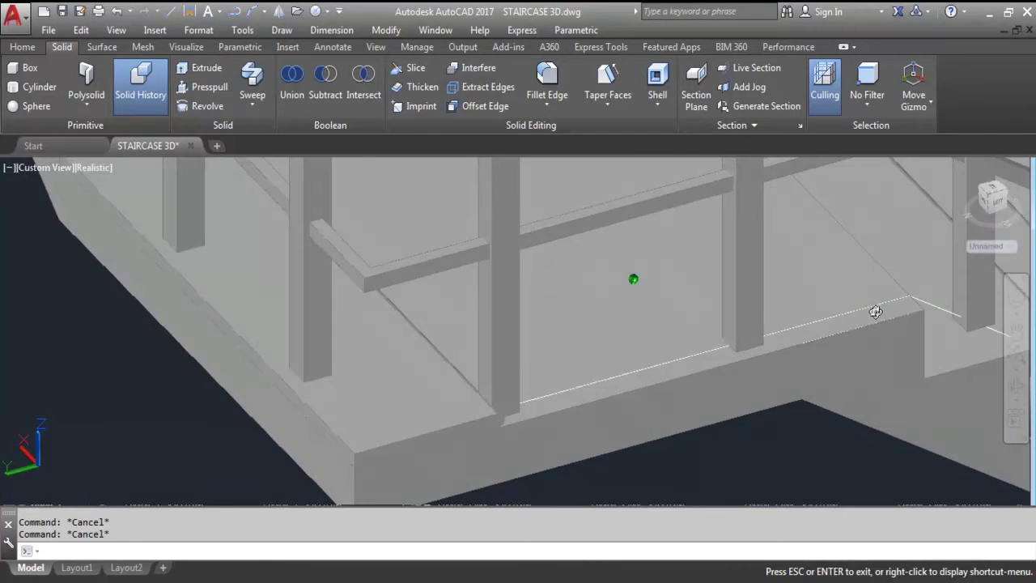
scroll(944, 336, "up", 3)
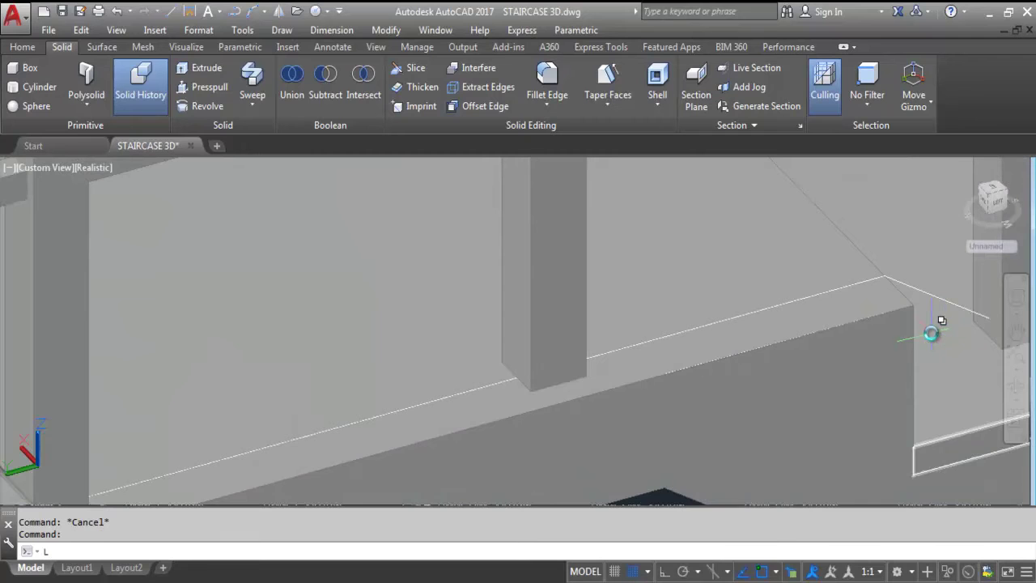
Draw a 9-unit Ortho line down from the landing corner, then select the slab beside the landing
key("Return")
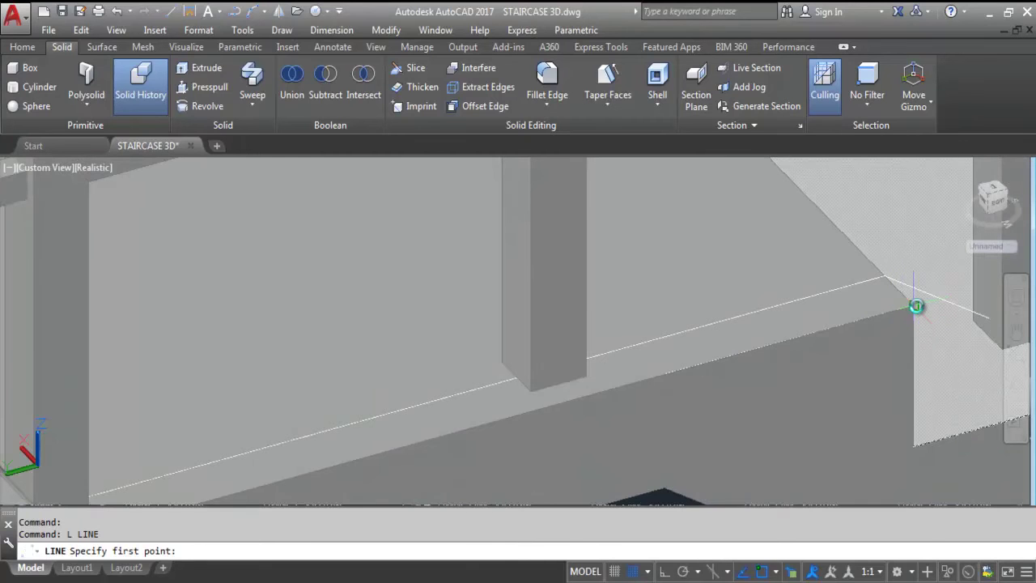
left_click(915, 306)
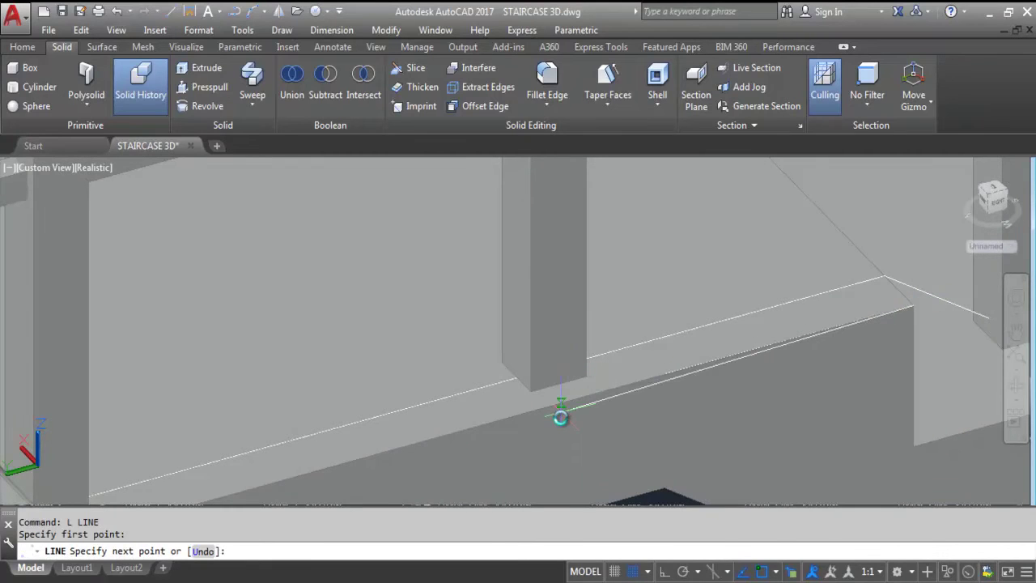
key("F8")
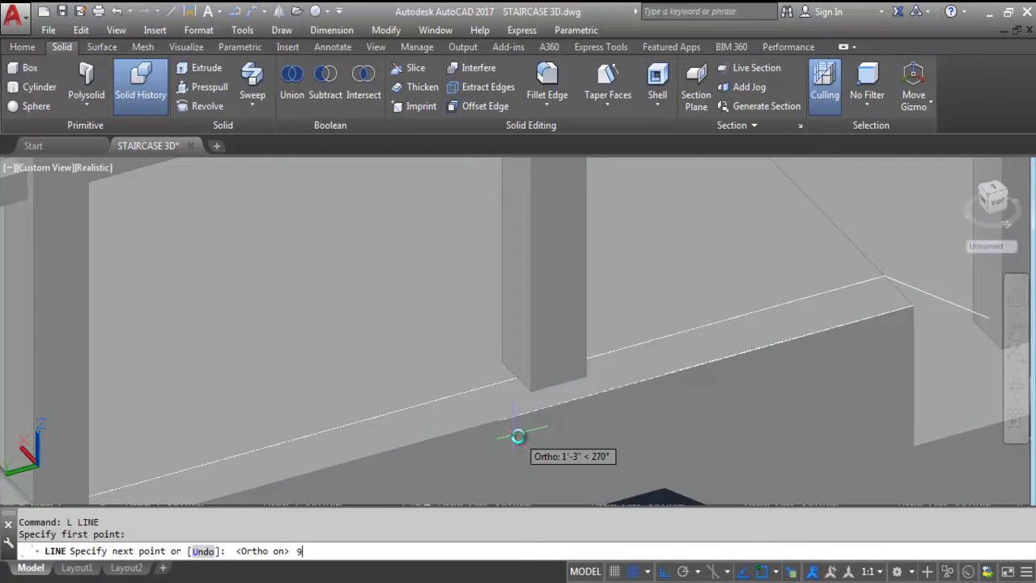
type("9")
key("Return")
scroll(840, 397, "down", 4)
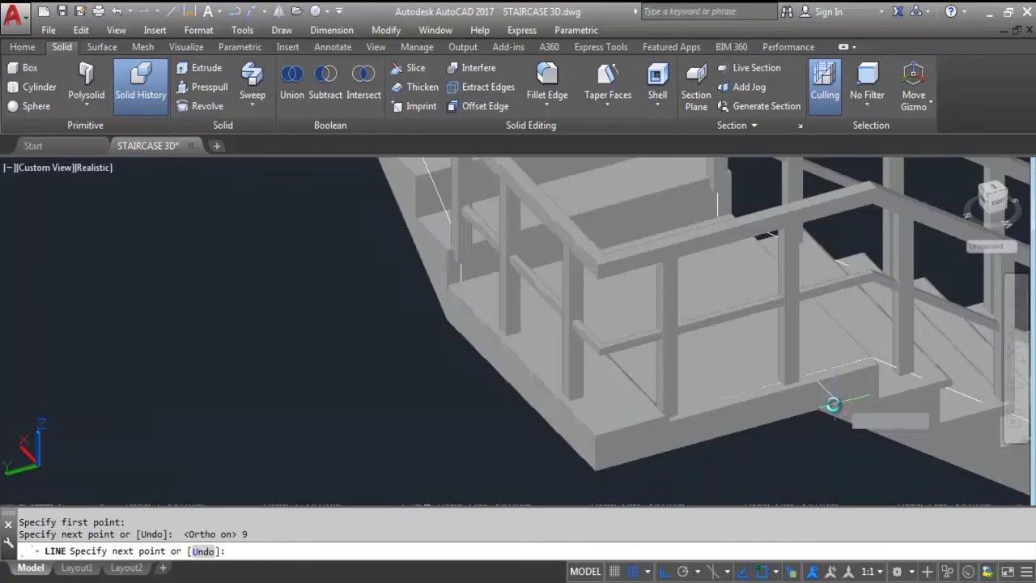
scroll(723, 279, "up", 2)
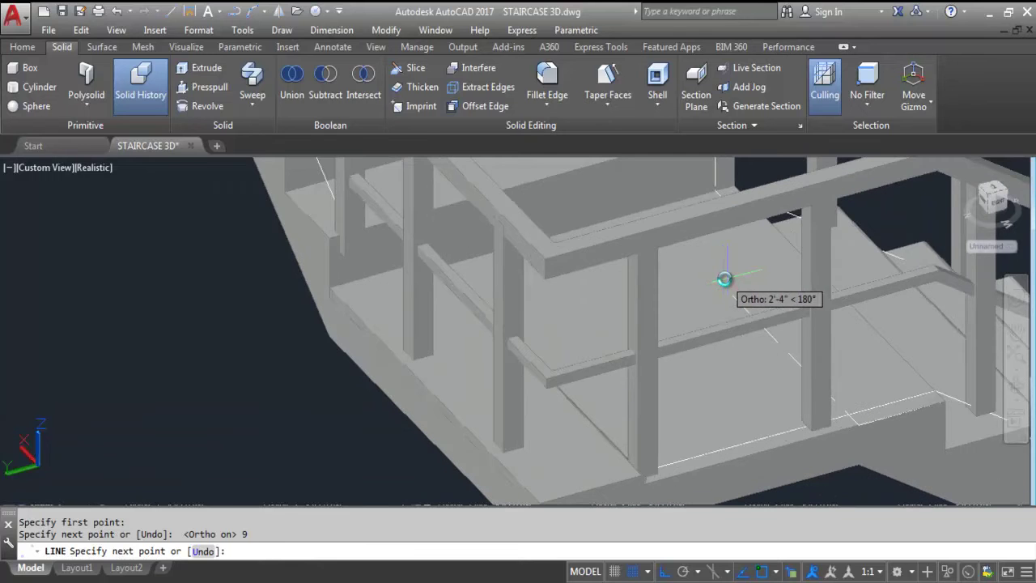
left_click(724, 278)
key("Escape")
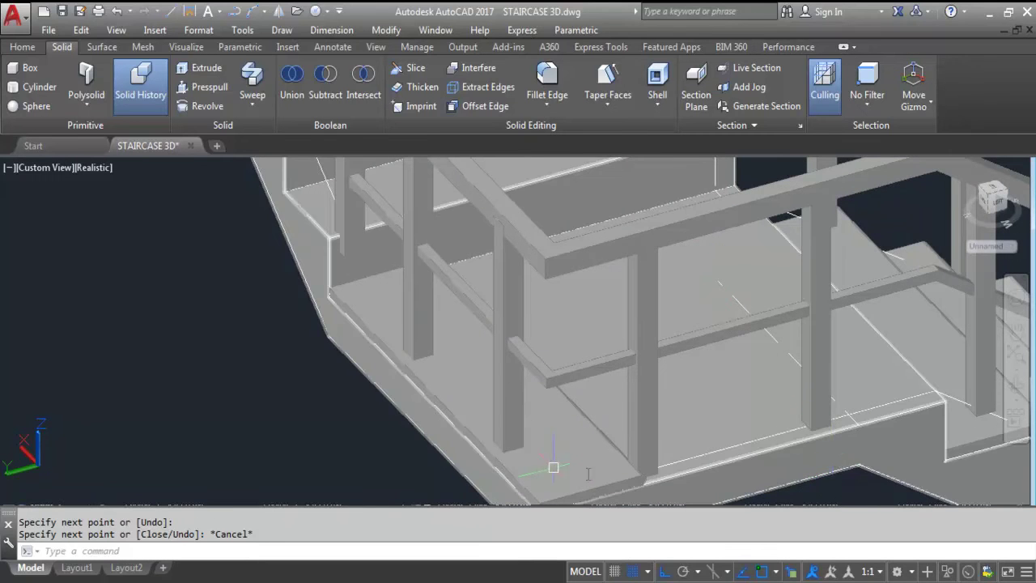
scroll(646, 459, "down", 2)
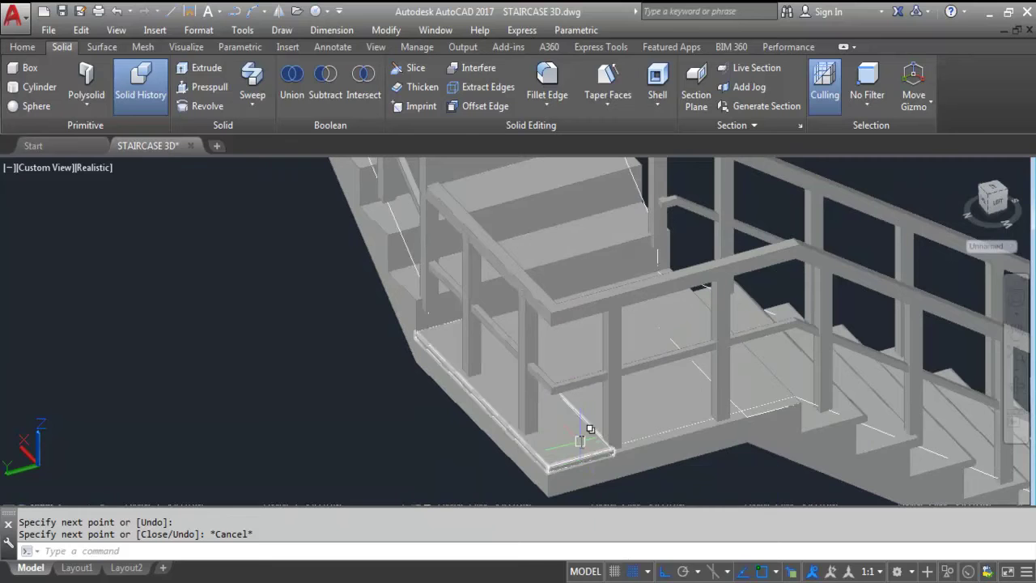
left_click(579, 438)
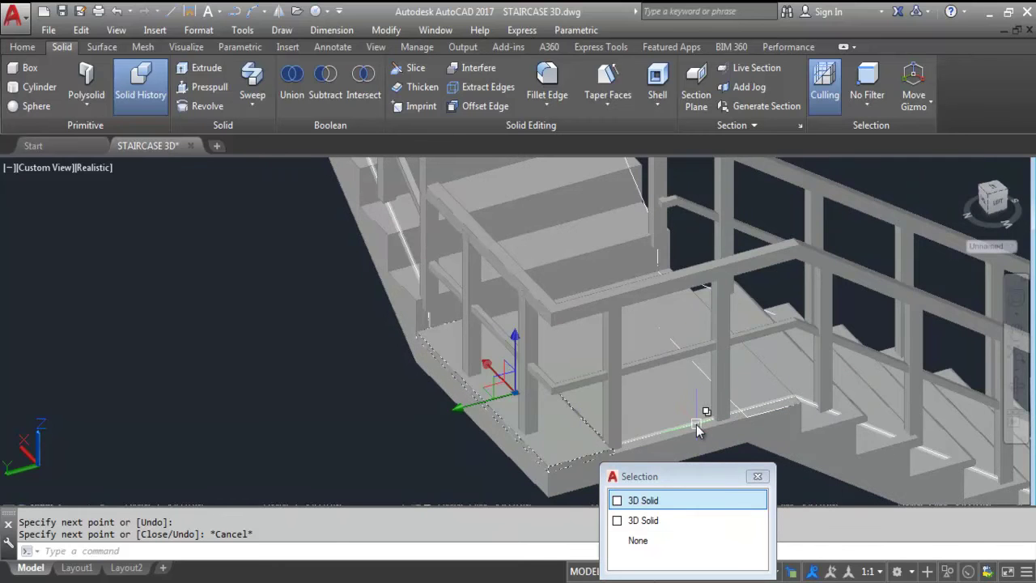
Move the tread slab from its corner point to the landing's front-edge endpoint
type("M")
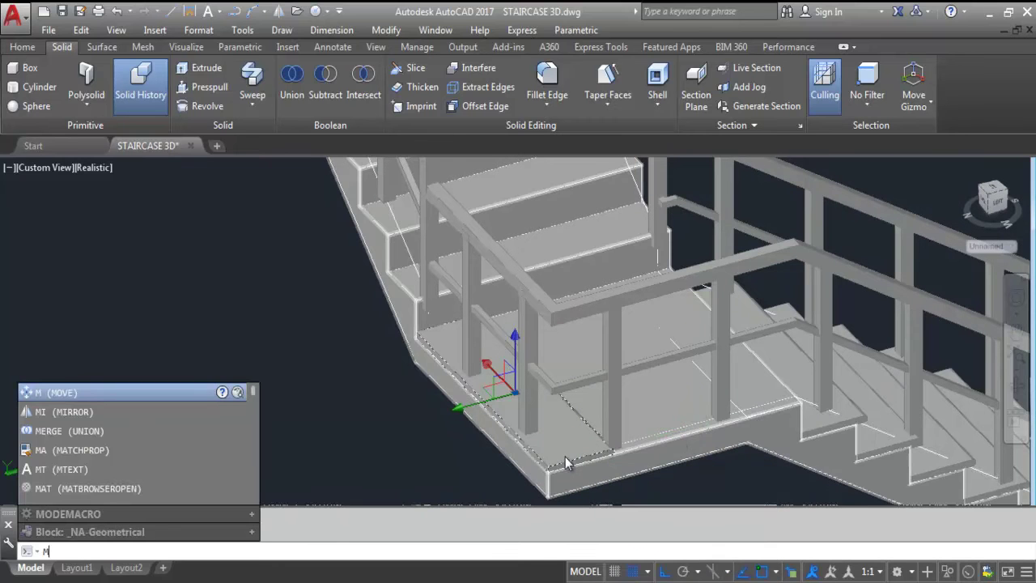
key("Return")
scroll(554, 475, "up", 3)
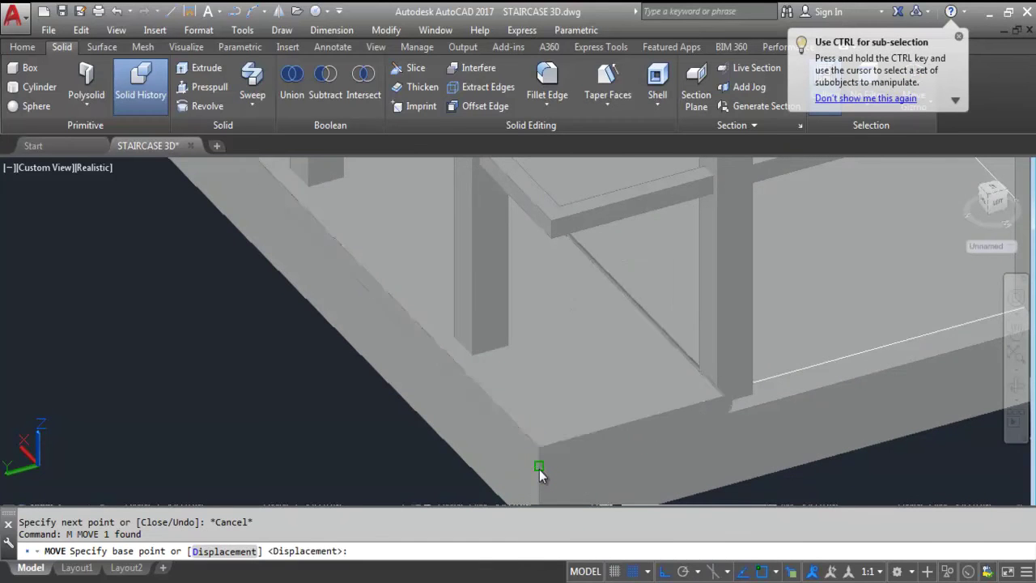
left_click(539, 467)
scroll(567, 409, "down", 3)
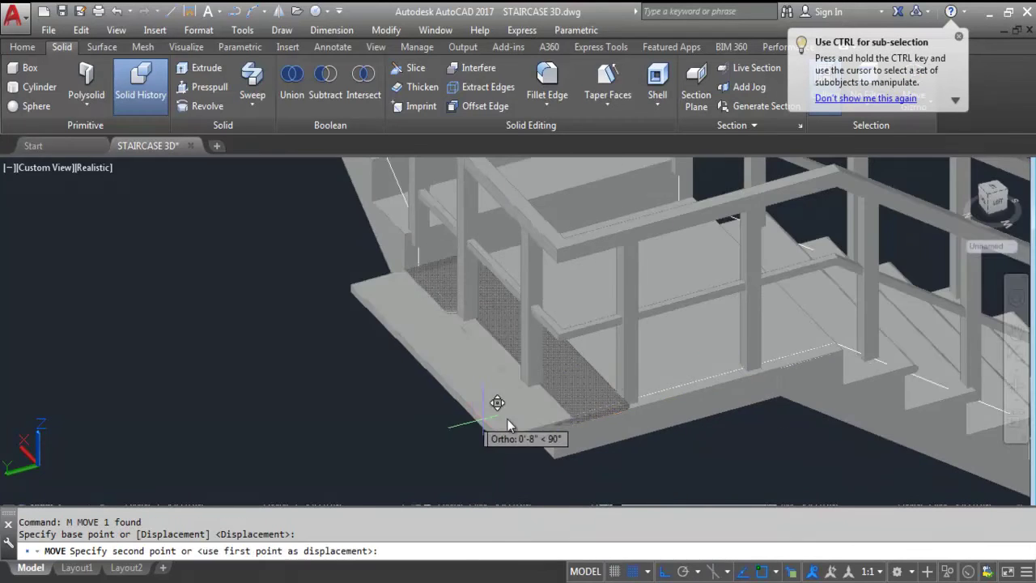
scroll(745, 356, "up", 4)
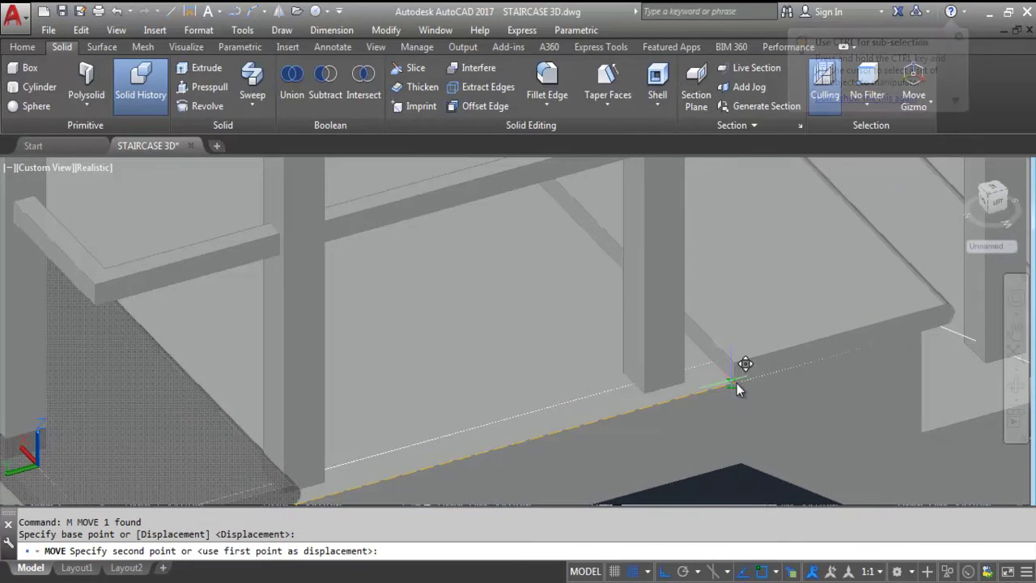
scroll(739, 382, "up", 4)
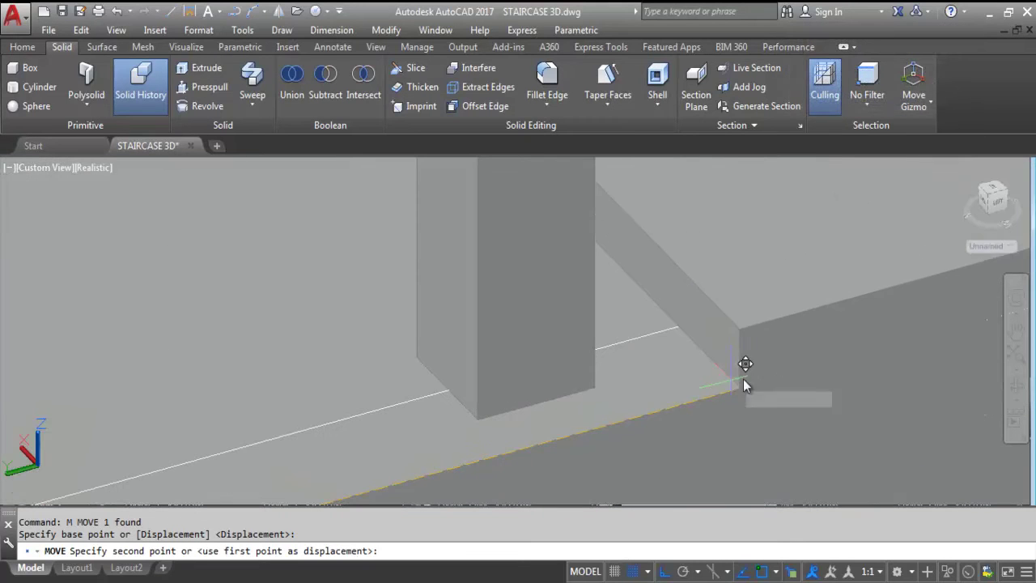
scroll(753, 391, "up", 4)
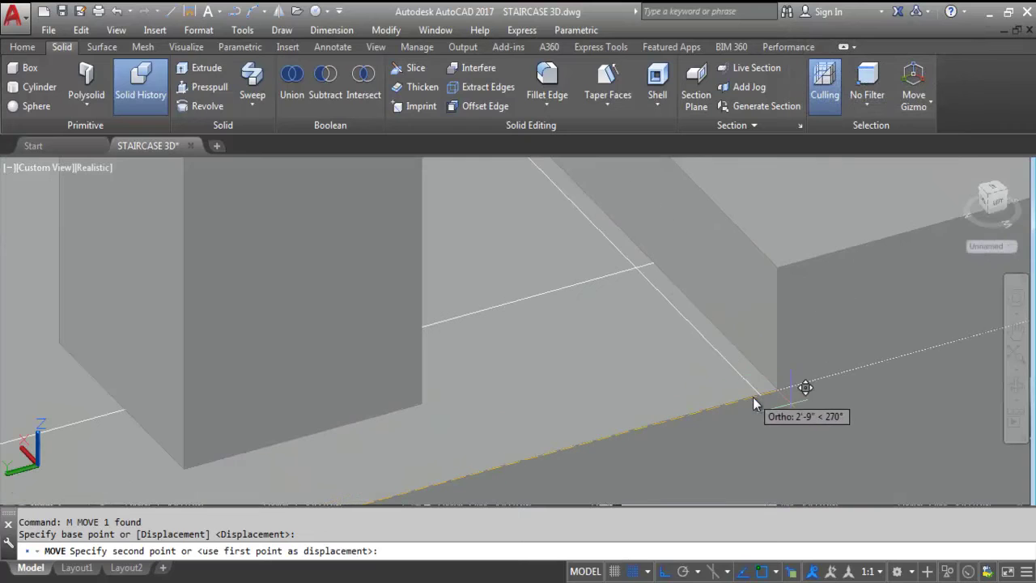
scroll(753, 389, "down", 5)
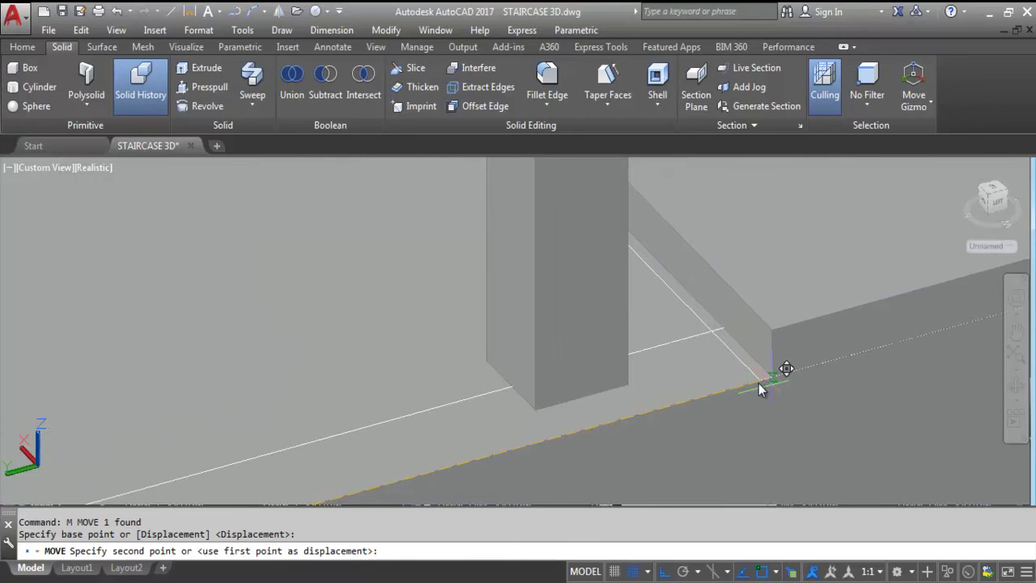
scroll(760, 383, "up", 3)
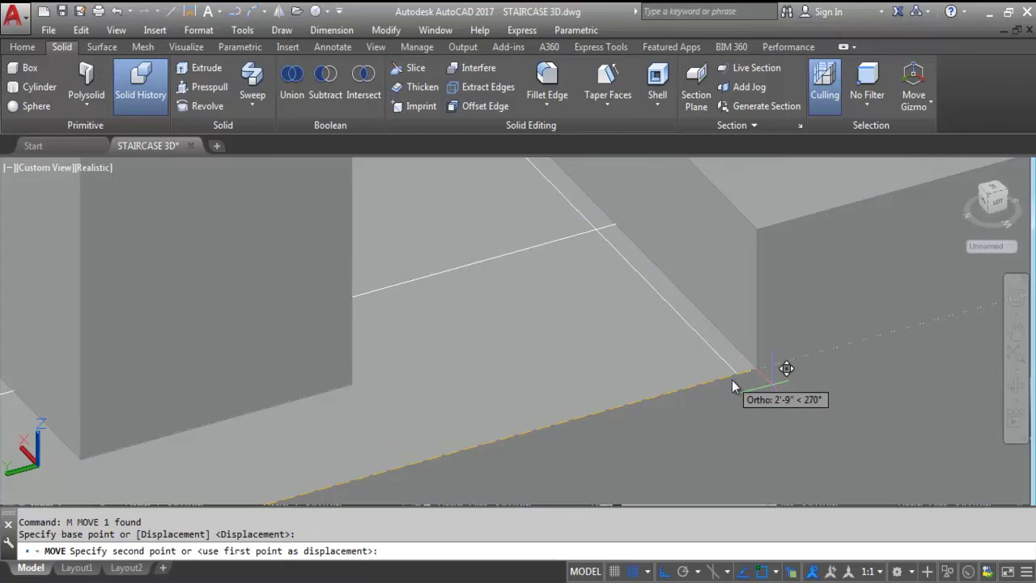
scroll(732, 379, "down", 4)
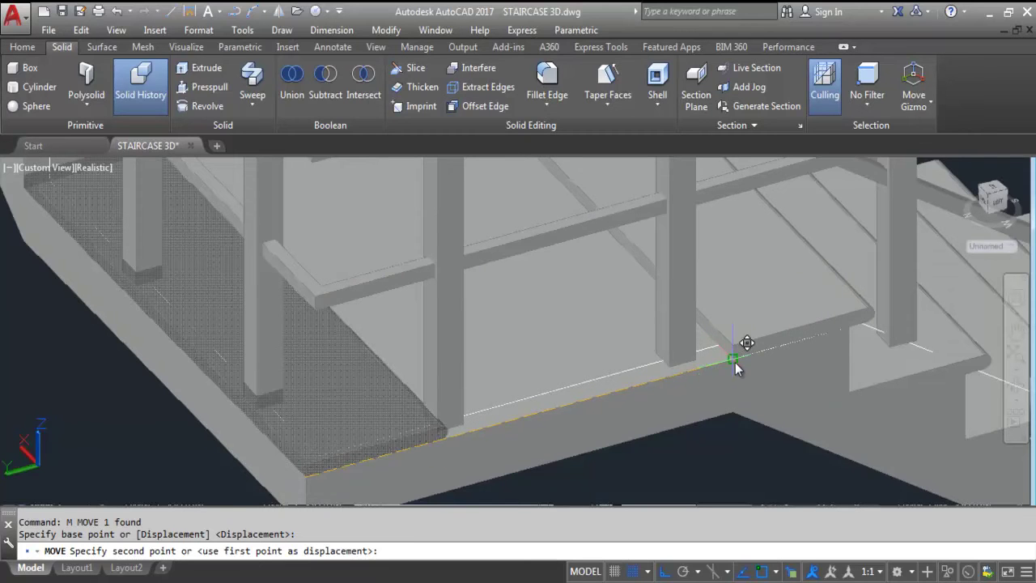
left_click(735, 363)
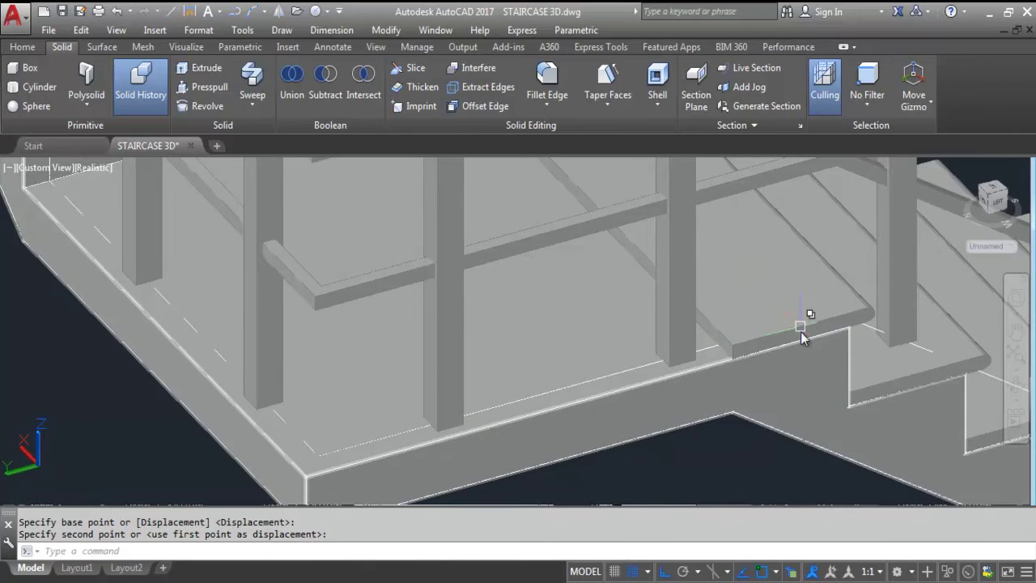
Orbit to inspect the placed slab, then select the tread slab on the landing
scroll(851, 335, "up", 2)
scroll(772, 344, "down", 1)
mouse_move(774, 338)
middle_mouse_down("shift")
mouse_move(728, 345)
mouse_move(782, 302)
mouse_move(765, 324)
middle_mouse_up("shift")
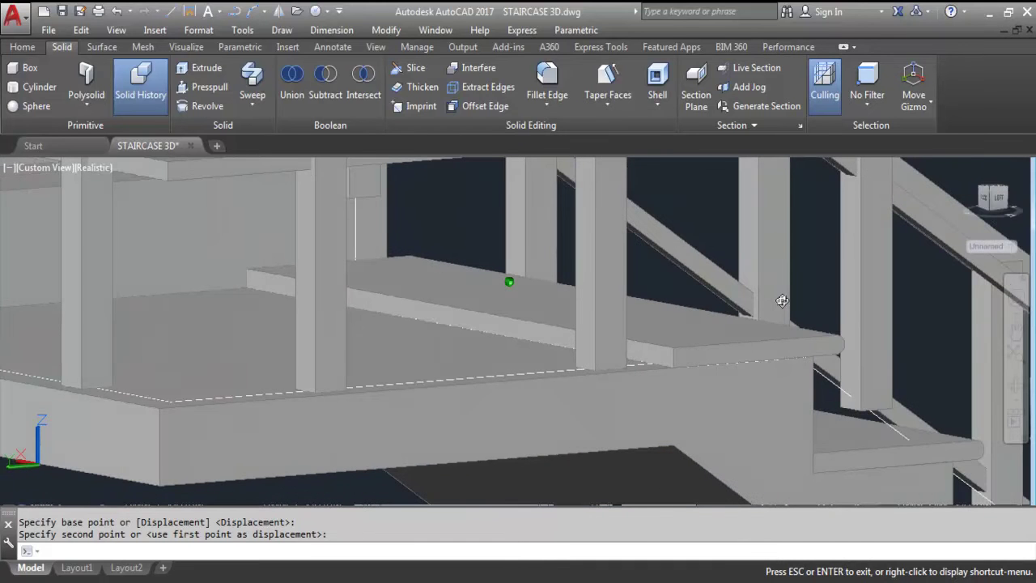
key("Escape")
left_click(689, 316)
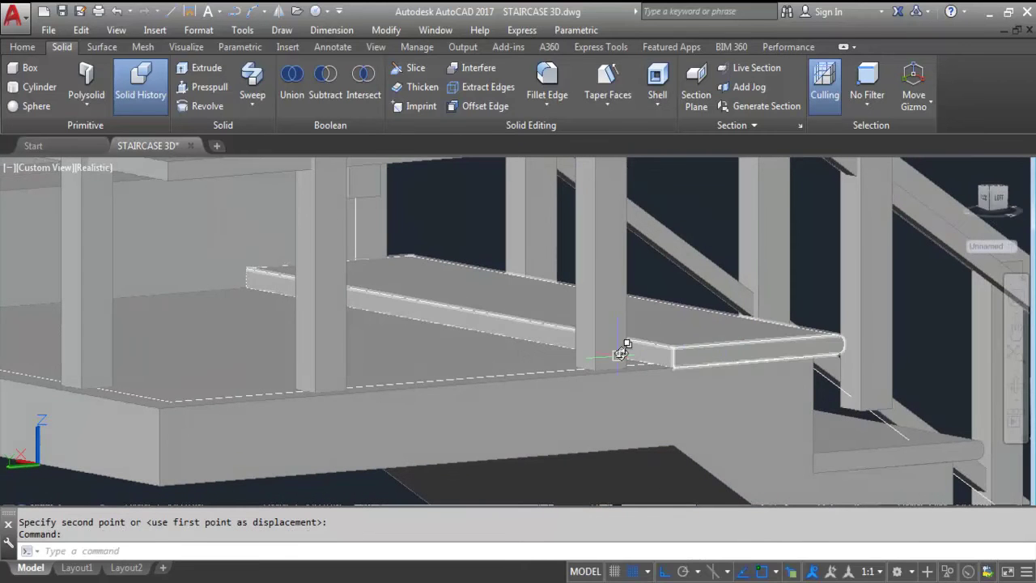
middle_click_drag(504, 370, 536, 376, "shift")
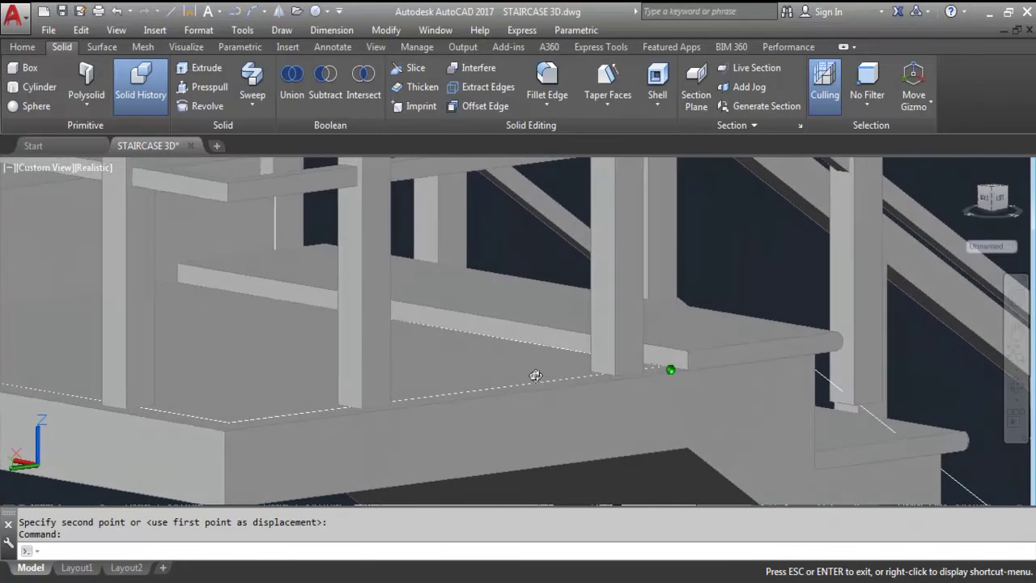
Presspull the bounded face along the landing edge up to the landing's outer corner
key("Escape")
scroll(389, 412, "down", 3)
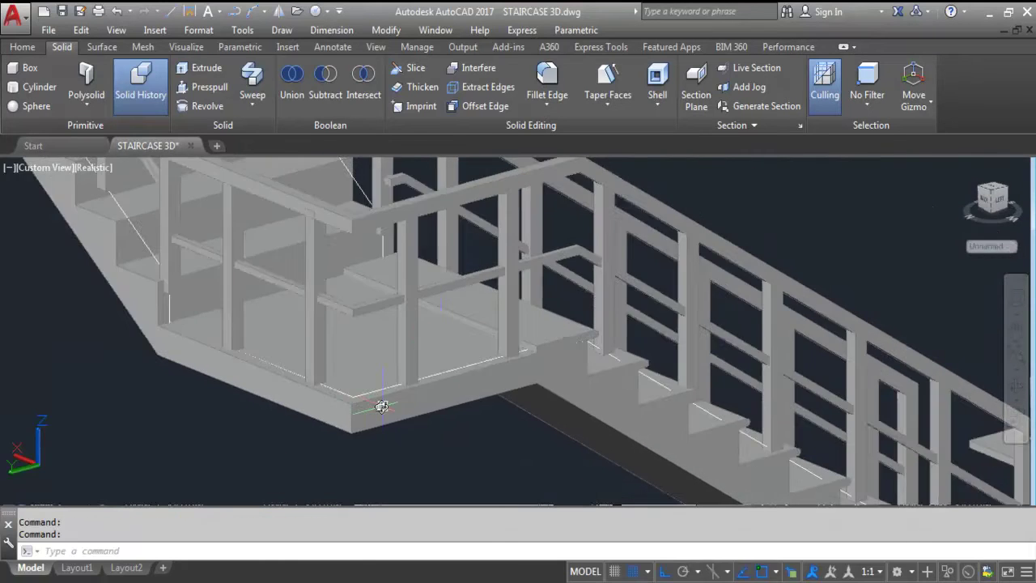
scroll(366, 400, "up", 4)
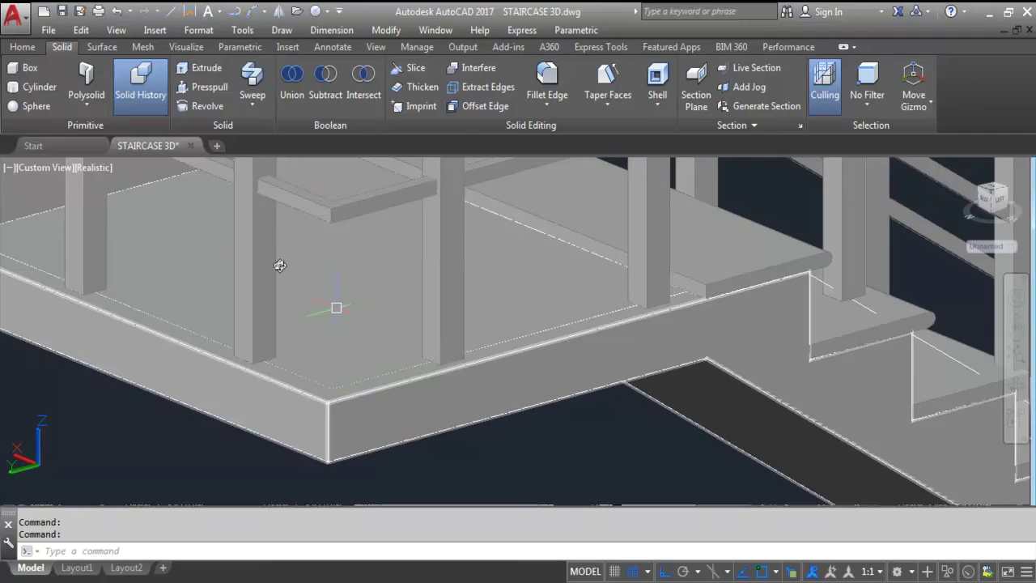
left_click(22, 47)
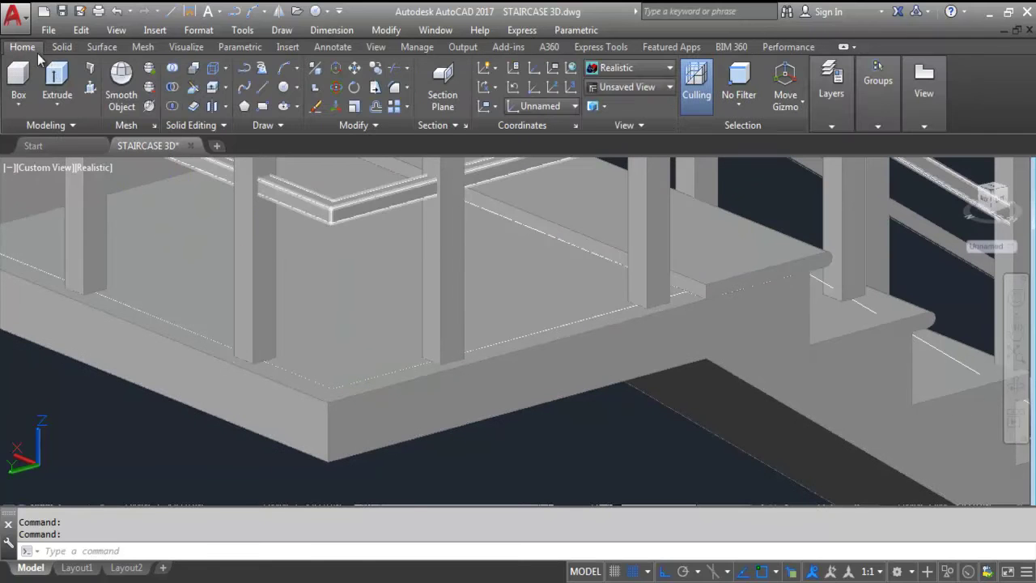
key("ctrl+shift+e")
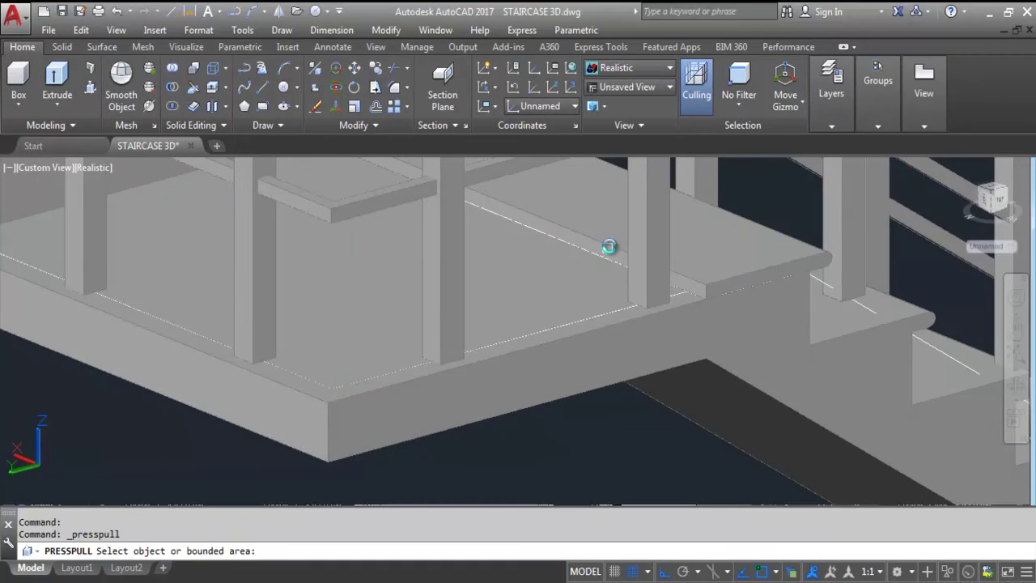
scroll(608, 251, "up", 3)
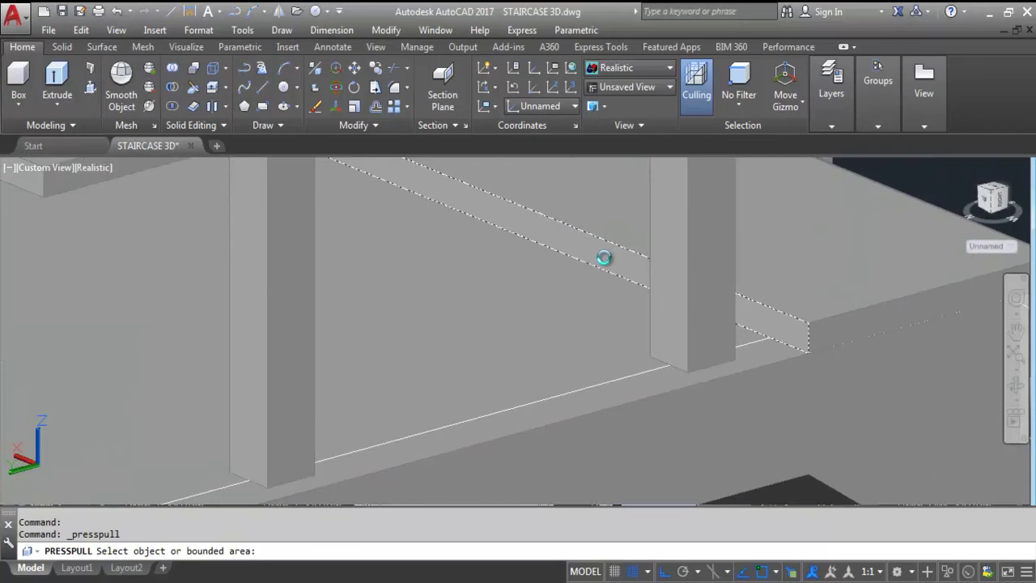
left_click(604, 257)
scroll(672, 220, "down", 4)
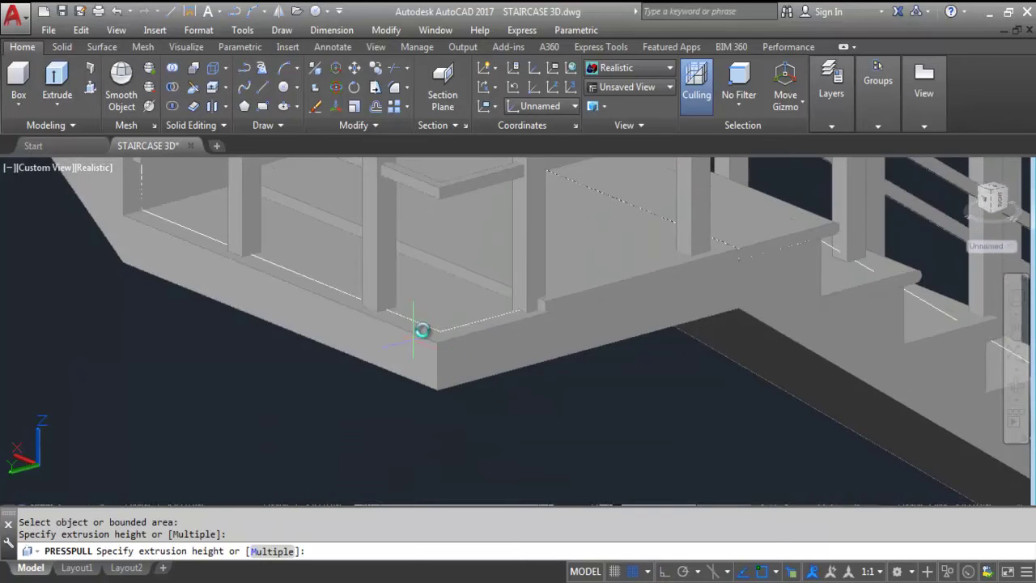
scroll(414, 339, "up", 2)
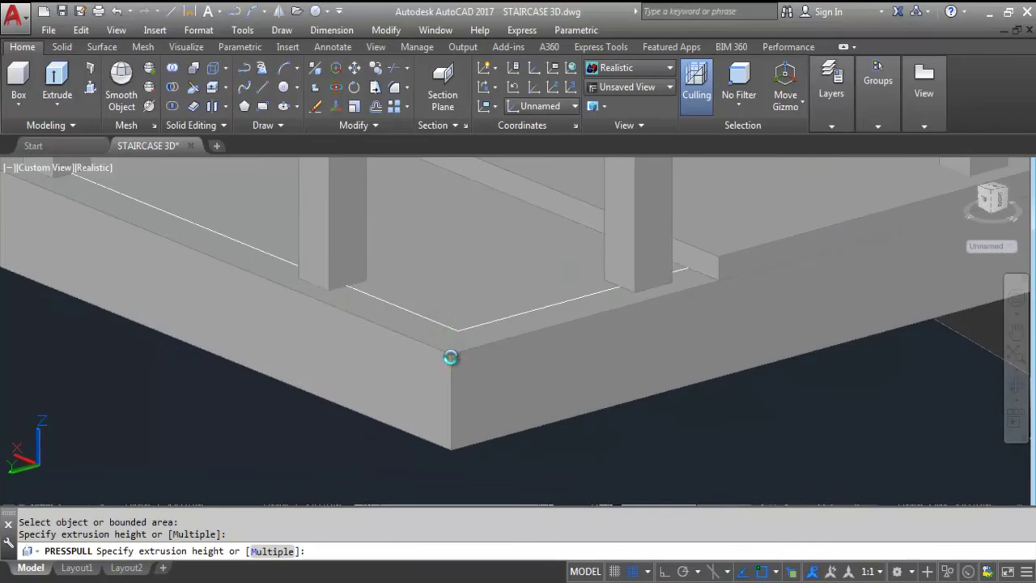
left_click(451, 357)
scroll(445, 413, "down", 3)
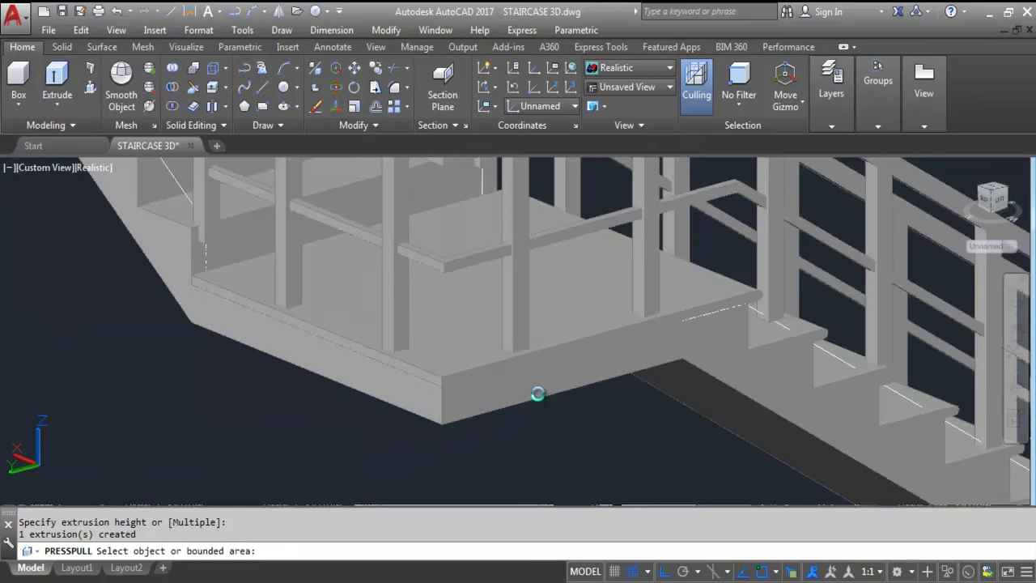
middle_click_drag(665, 352, 527, 352)
scroll(556, 315, "down", 5)
scroll(614, 415, "up", 6)
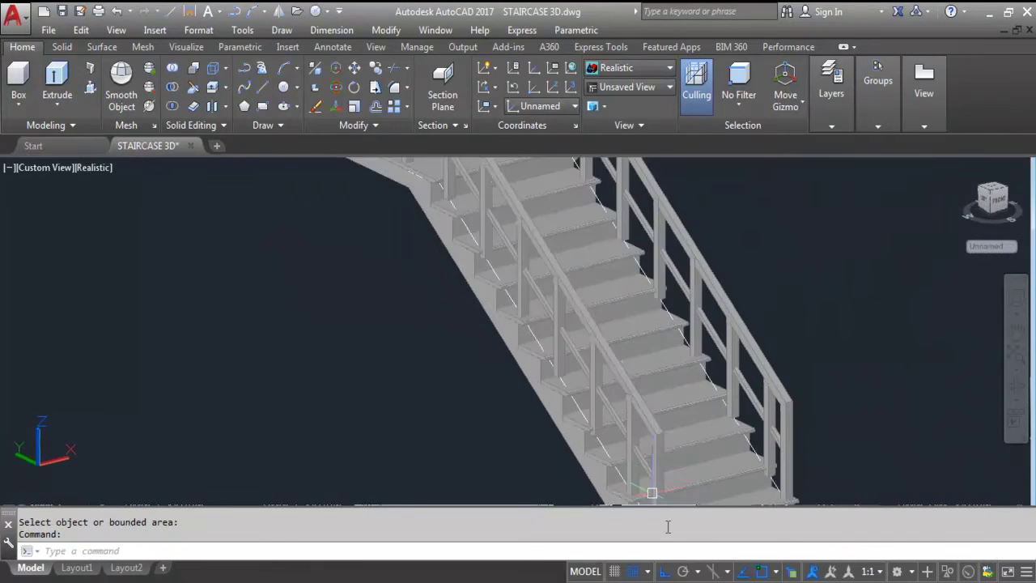
Window-select the loose slab and move it, Ortho off, to a spot clear of the staircase
scroll(666, 486, "down", 5)
scroll(670, 486, "up", 5)
scroll(697, 483, "down", 3)
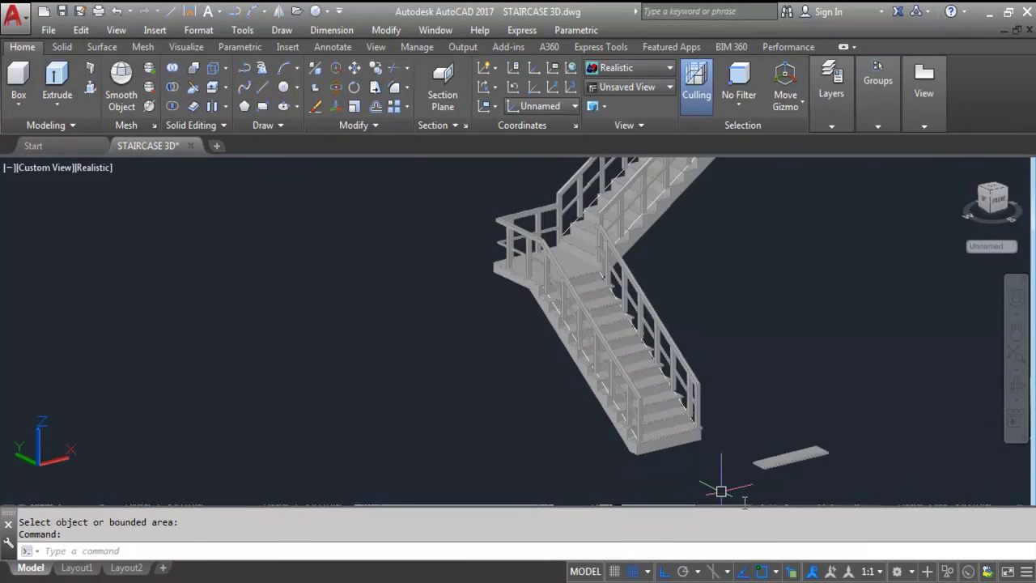
left_click(839, 484)
left_click(783, 411)
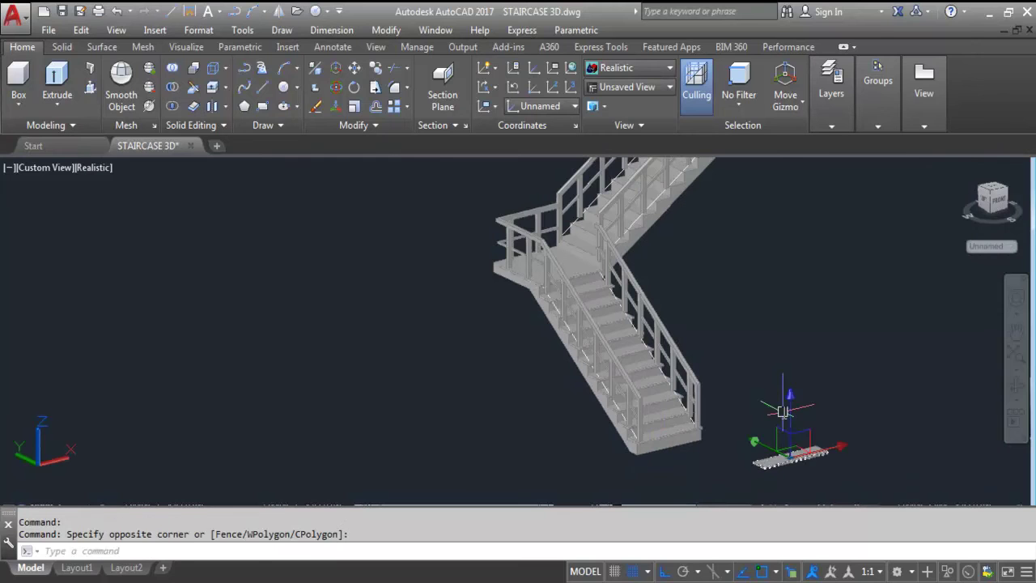
key("Return")
left_click(812, 453)
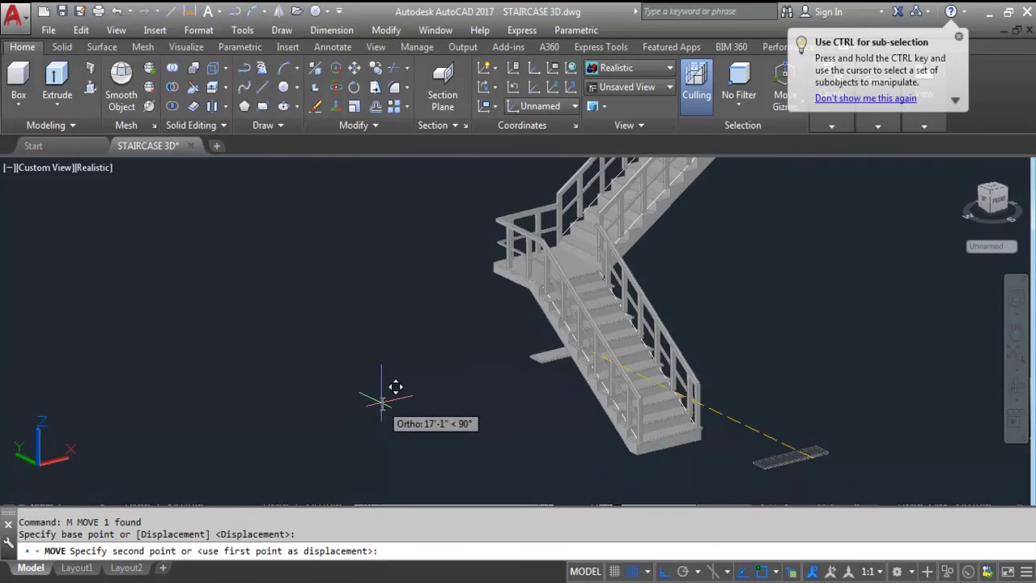
key("F8")
left_click(357, 350)
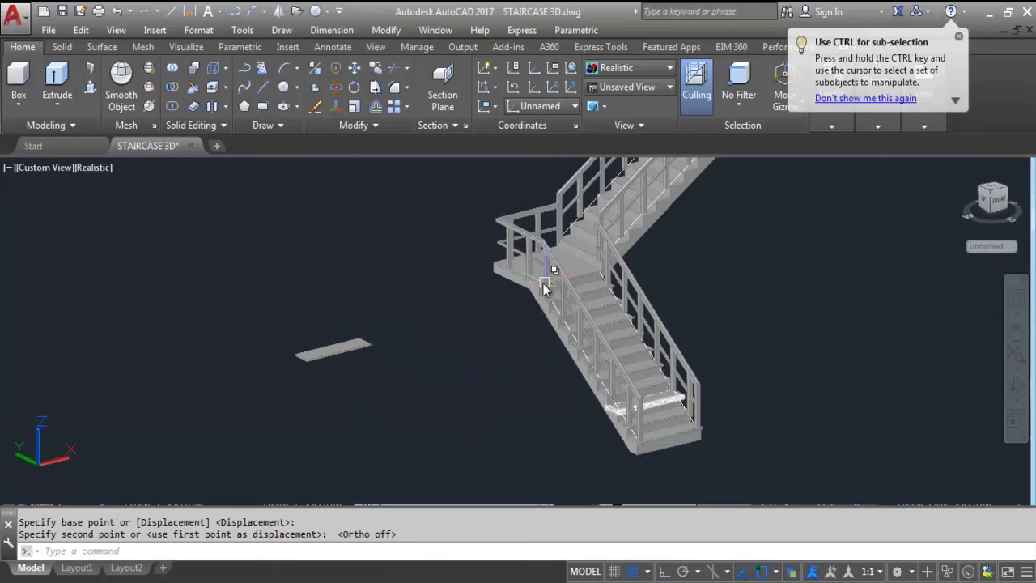
Orbit to see staircase and slab, then select the small slab and begin moving it from a base point
middle_click_drag(498, 235, 683, 269, "shift")
scroll(645, 294, "down", 4)
left_click(625, 369)
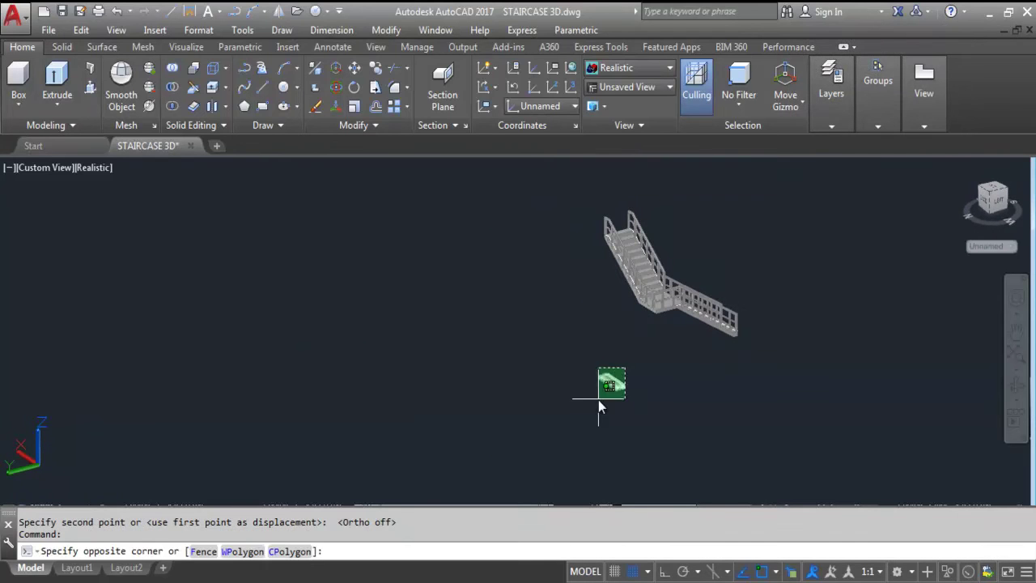
left_click(598, 406)
type("m")
key("Return")
left_click(609, 380)
scroll(620, 270, "up", 5)
scroll(636, 300, "down", 4)
scroll(586, 352, "up", 2)
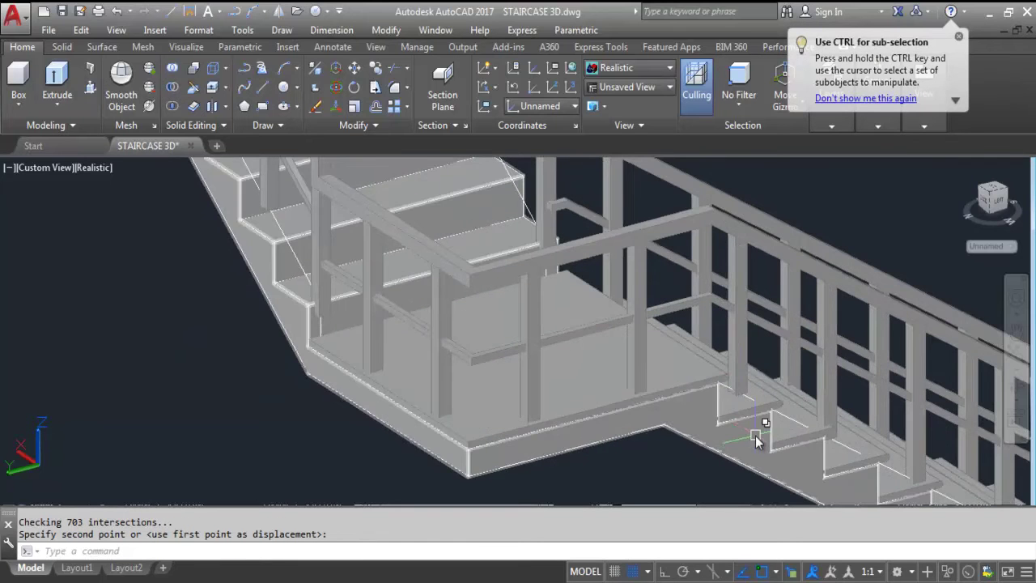
scroll(723, 425, "down", 6)
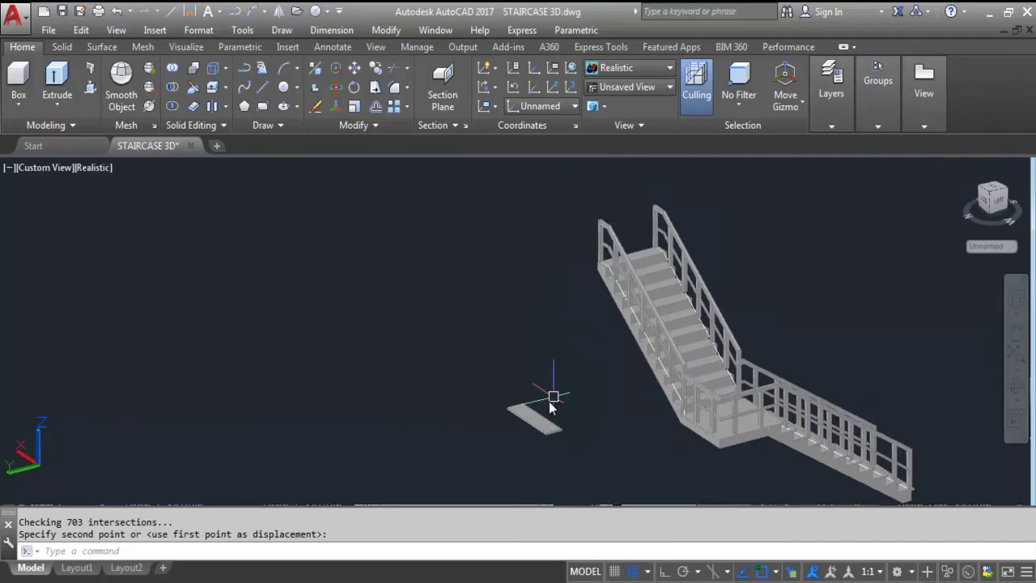
scroll(564, 438, "up", 4)
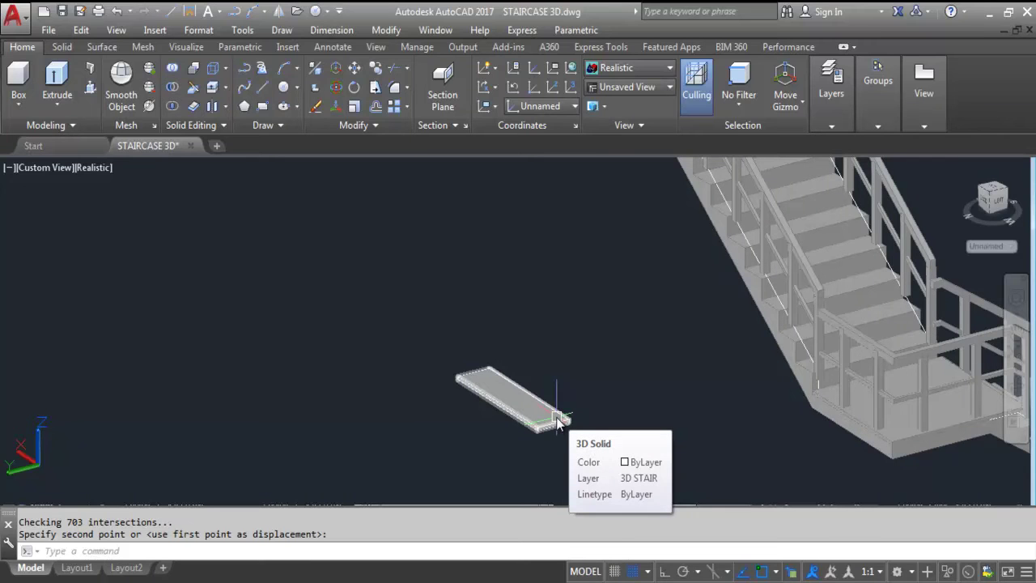
type("3")
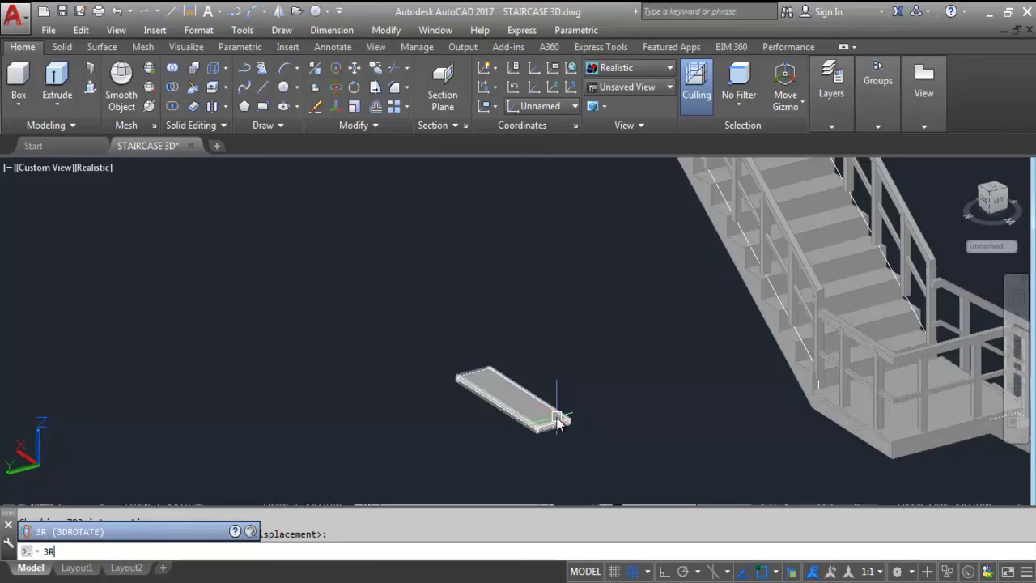
Rotate the tread slab 90° with 3DROTATE about its edge so it lies crosswise
type("R")
key("Return")
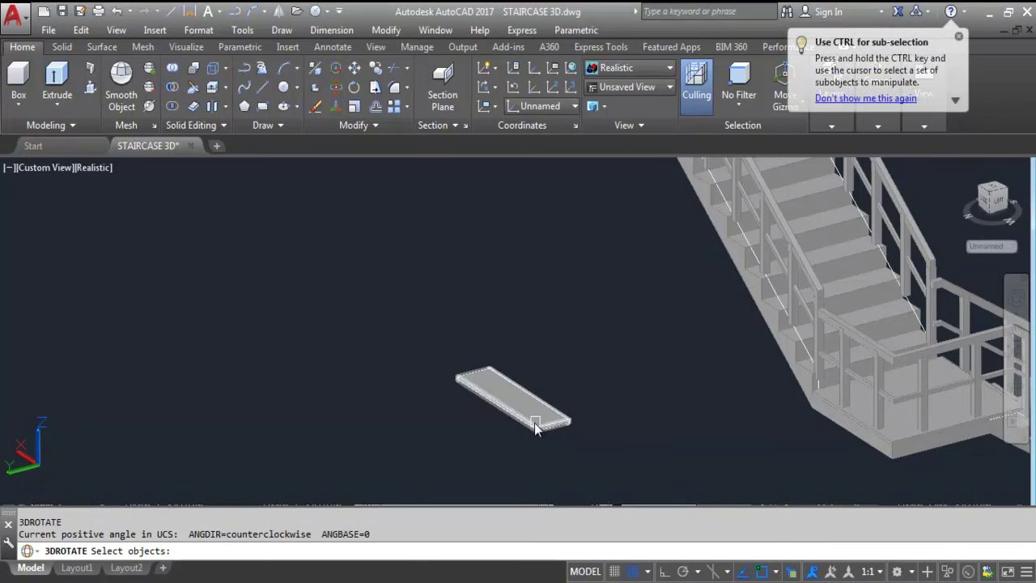
left_click(538, 424)
key("Return")
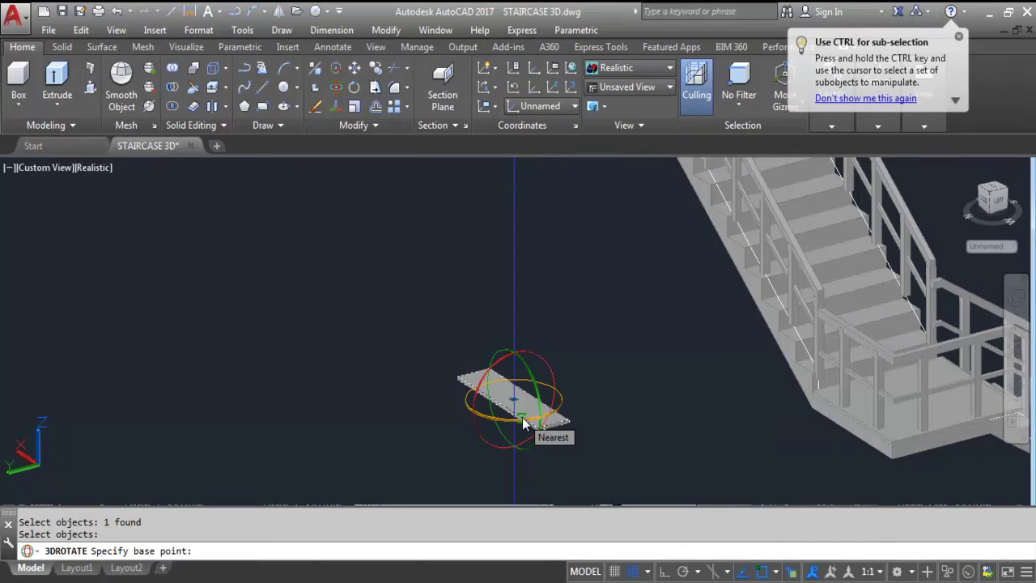
left_click(522, 423)
scroll(526, 421, "up", 5)
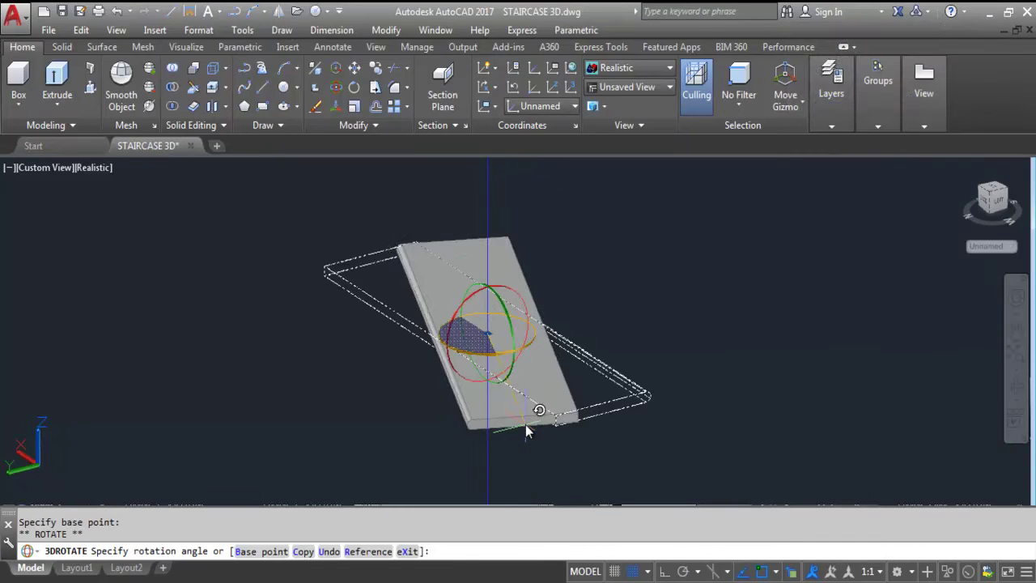
scroll(740, 276, "down", 4)
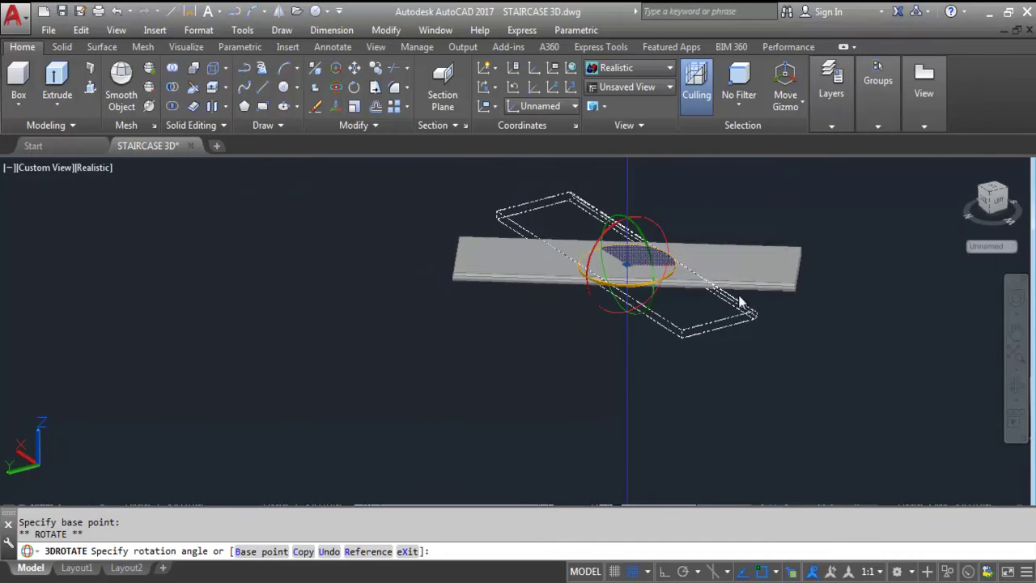
key("F8")
scroll(793, 245, "down", 5)
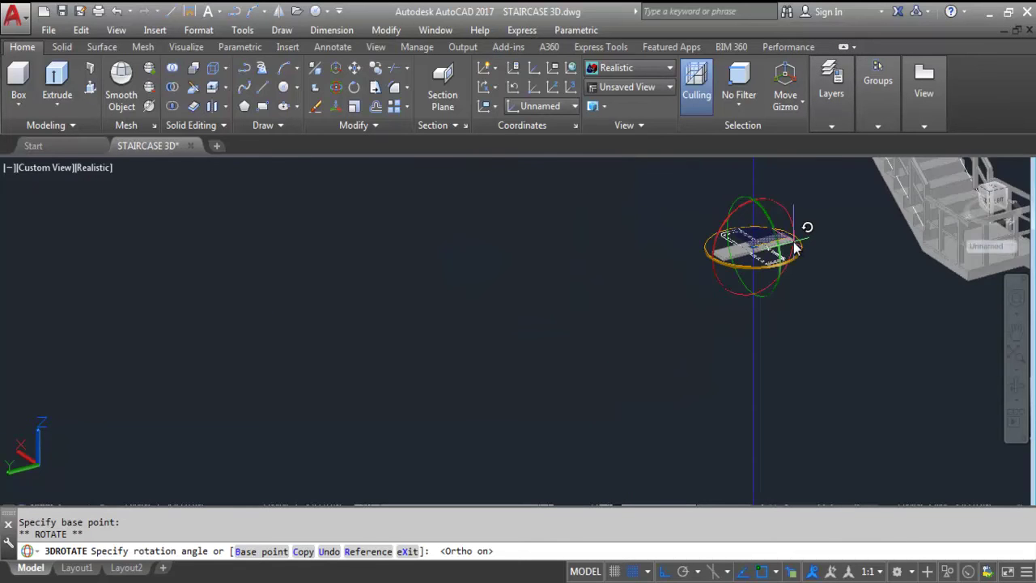
scroll(794, 247, "up", 2)
scroll(794, 247, "down", 3)
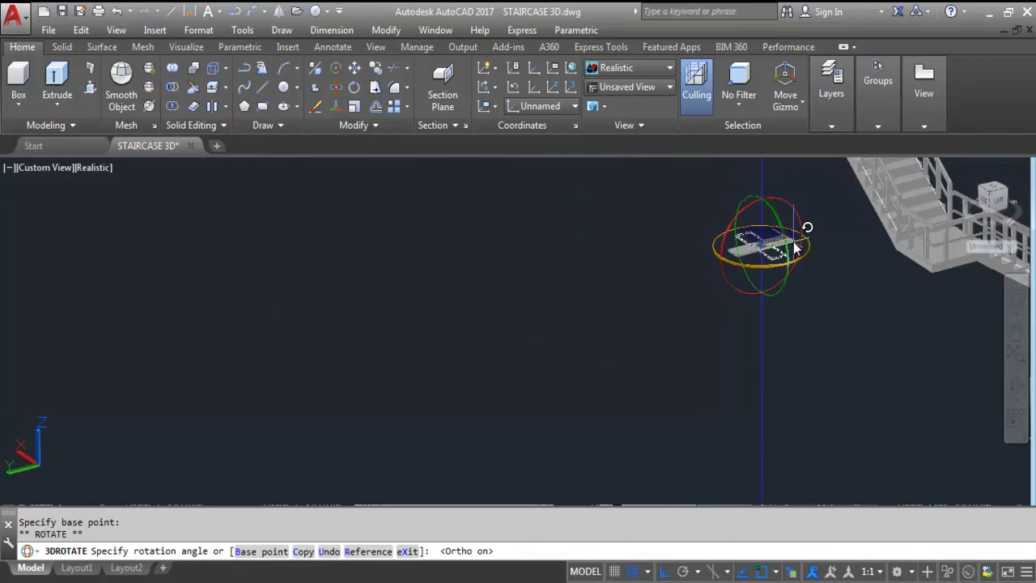
scroll(789, 271, "up", 4)
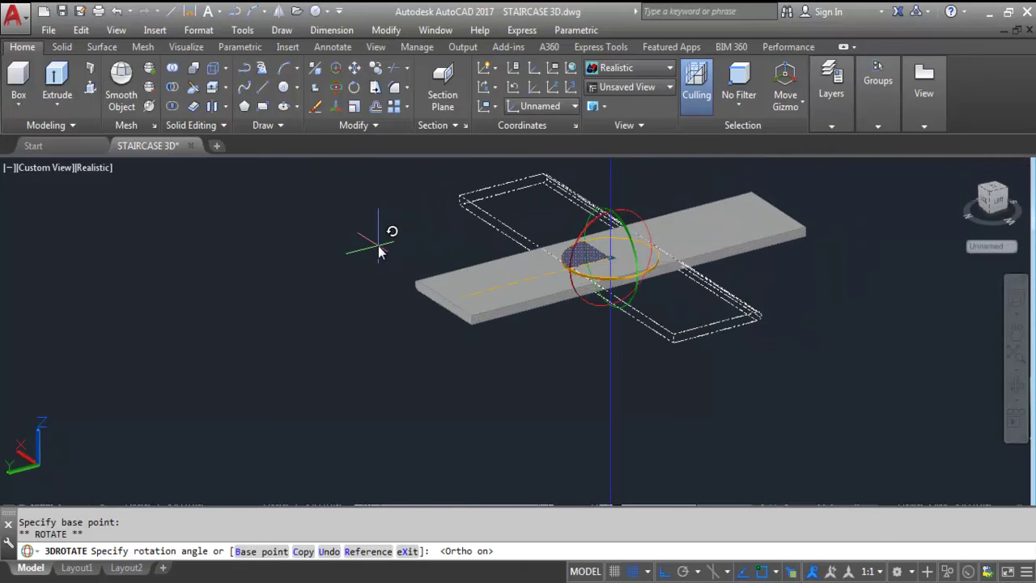
left_click(855, 270)
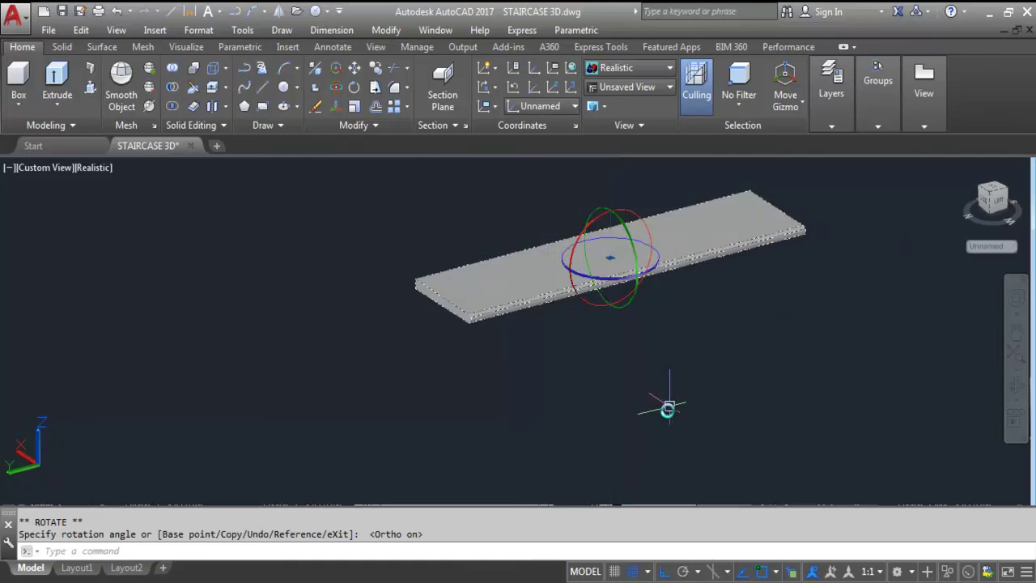
scroll(673, 423, "down", 3)
key("Escape")
Window-select the rotated slab, orbit around it, and select it again
scroll(694, 343, "up", 5)
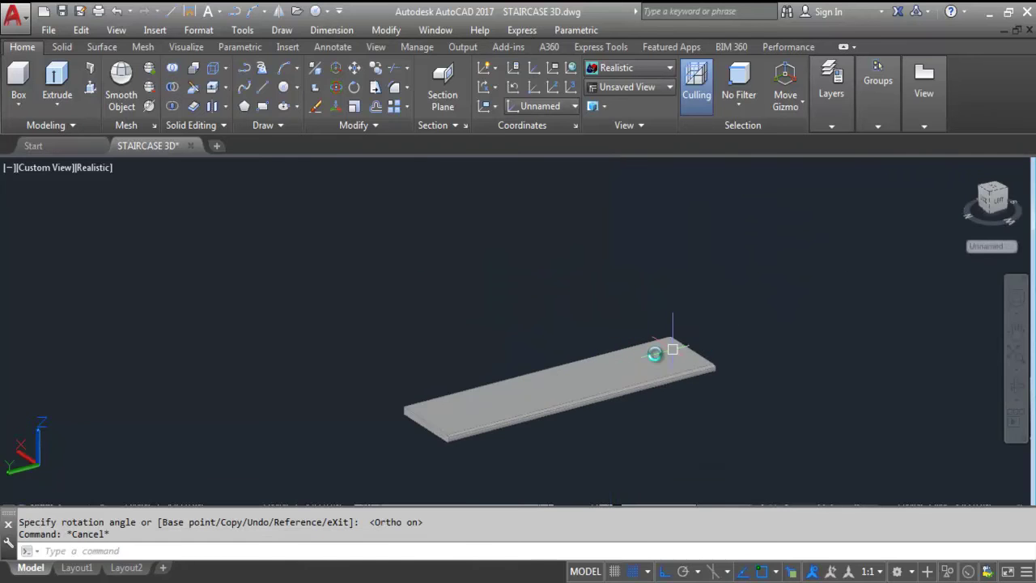
scroll(584, 422, "down", 5)
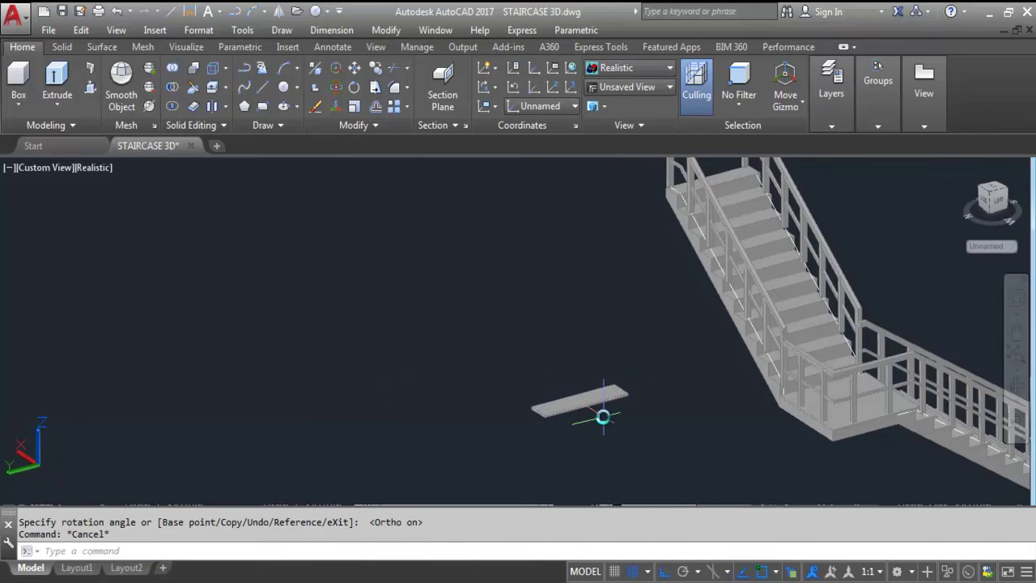
scroll(602, 417, "up", 4)
left_click(588, 467)
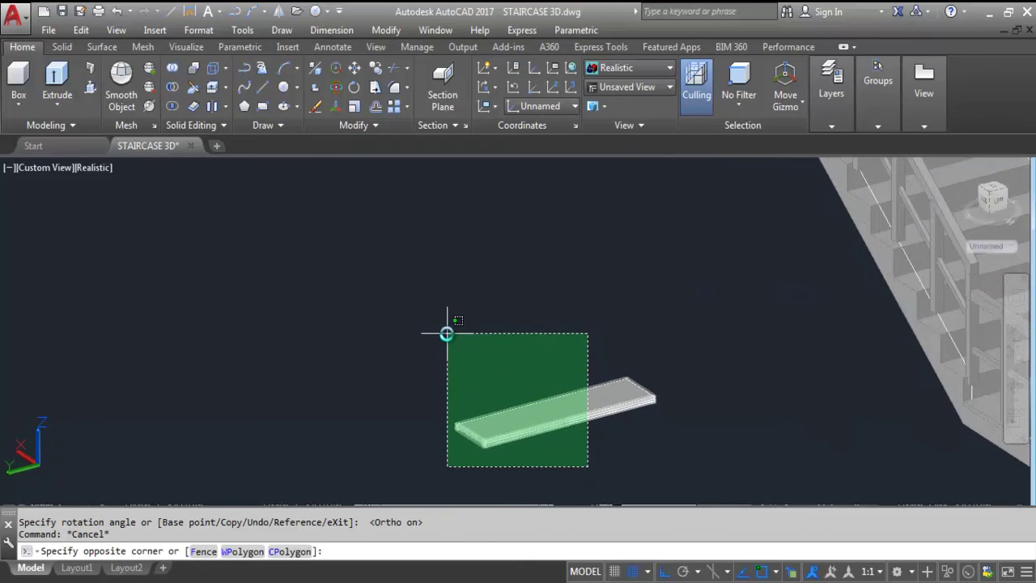
left_click(447, 333)
scroll(521, 463, "down", 3)
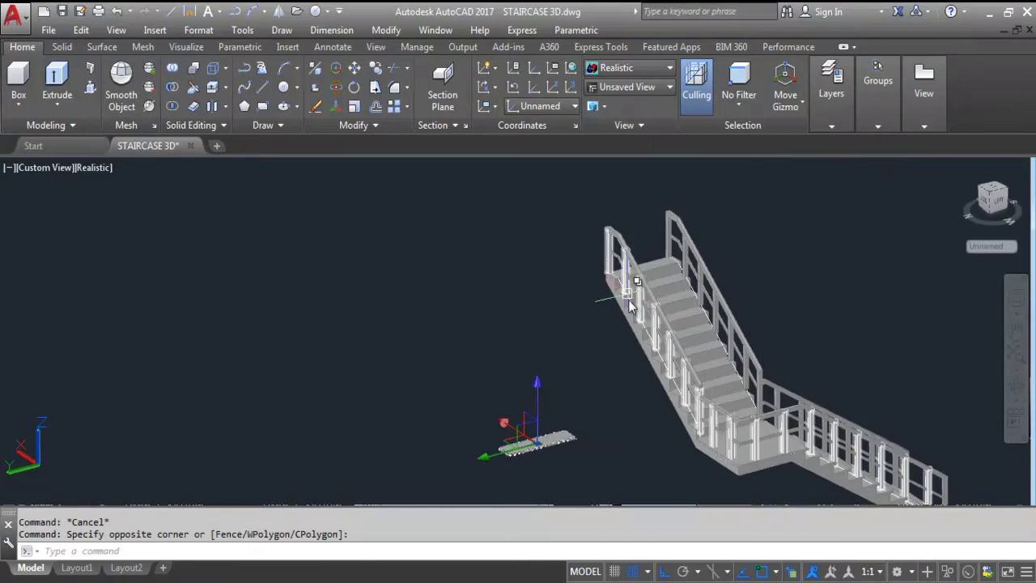
scroll(494, 454, "up", 4)
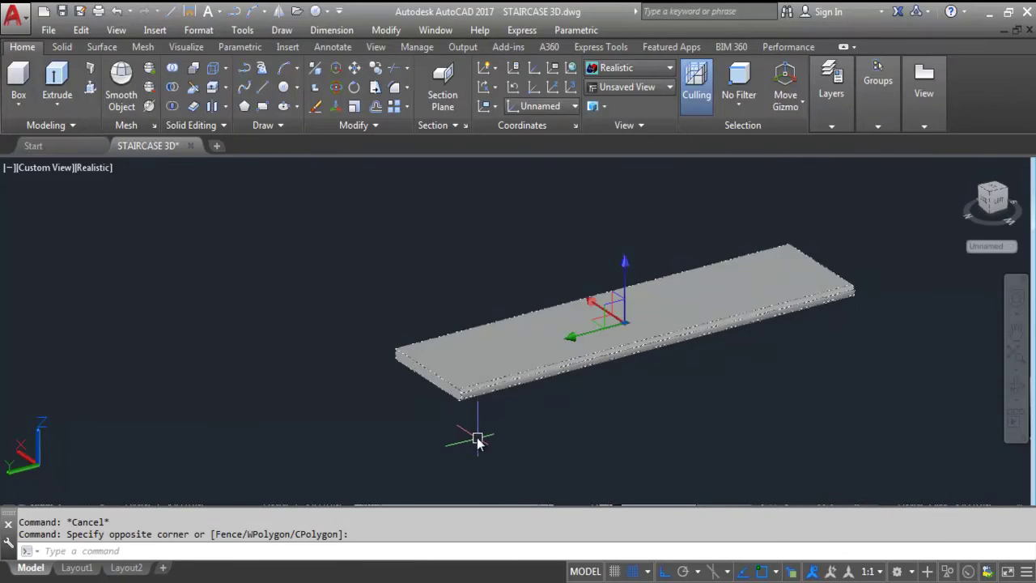
key("Escape")
middle_click_drag(463, 411, 498, 417, "shift")
scroll(519, 478, "down", 4)
scroll(659, 451, "down", 2)
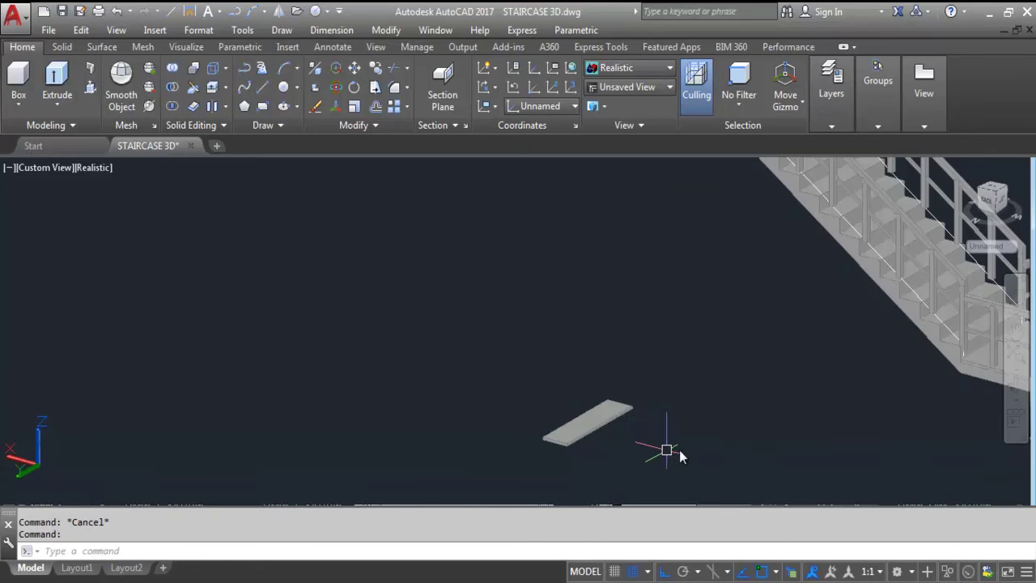
left_click(610, 461)
left_click(533, 382)
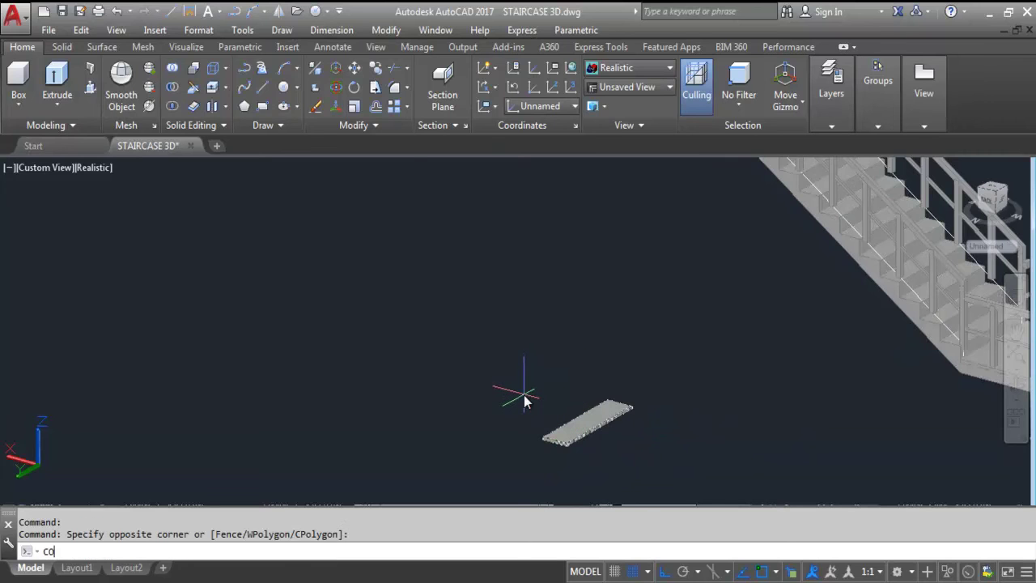
Copy the tread slab from its corner onto three stair steps with Ortho off, then end the copy
key("Return")
scroll(541, 465, "up", 5)
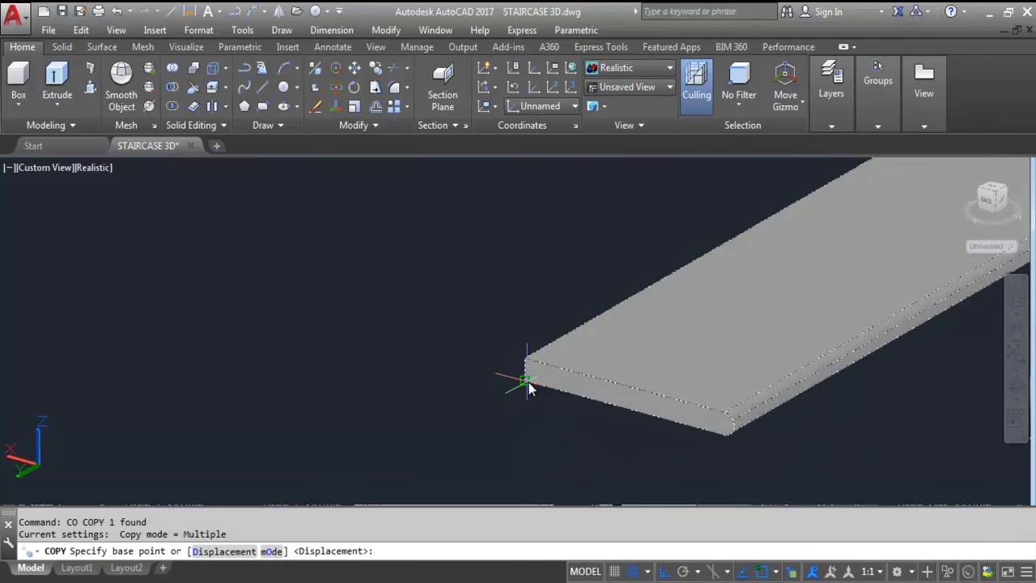
left_click(527, 380)
scroll(231, 378, "down", 5)
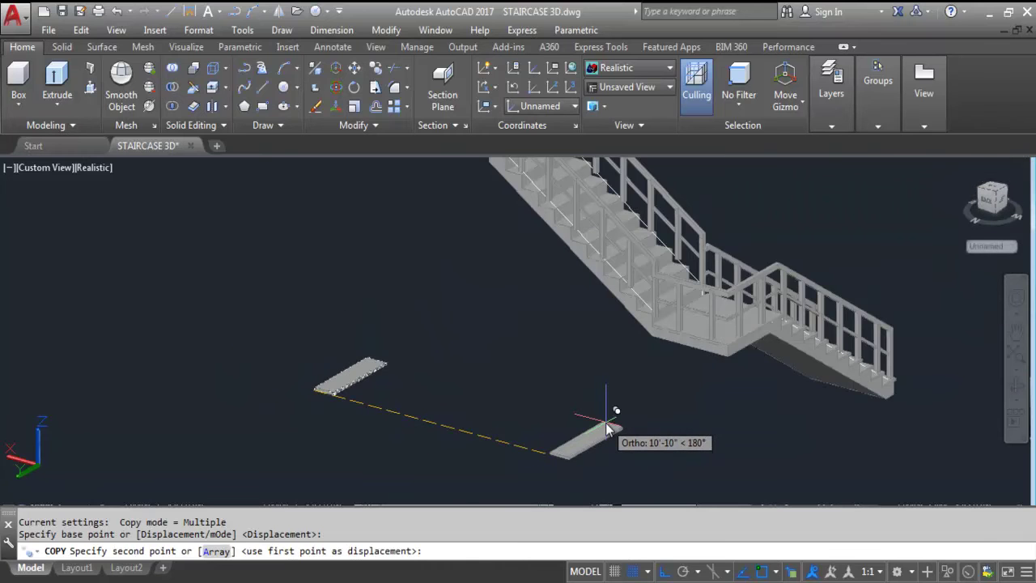
key("F8")
scroll(648, 303, "up", 5)
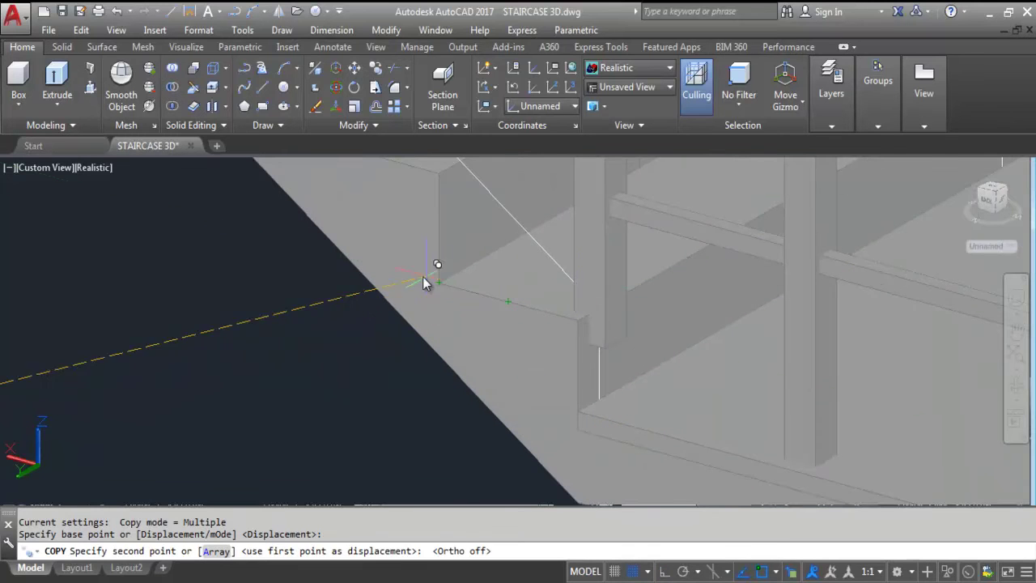
left_click(435, 285)
scroll(686, 475, "down", 5)
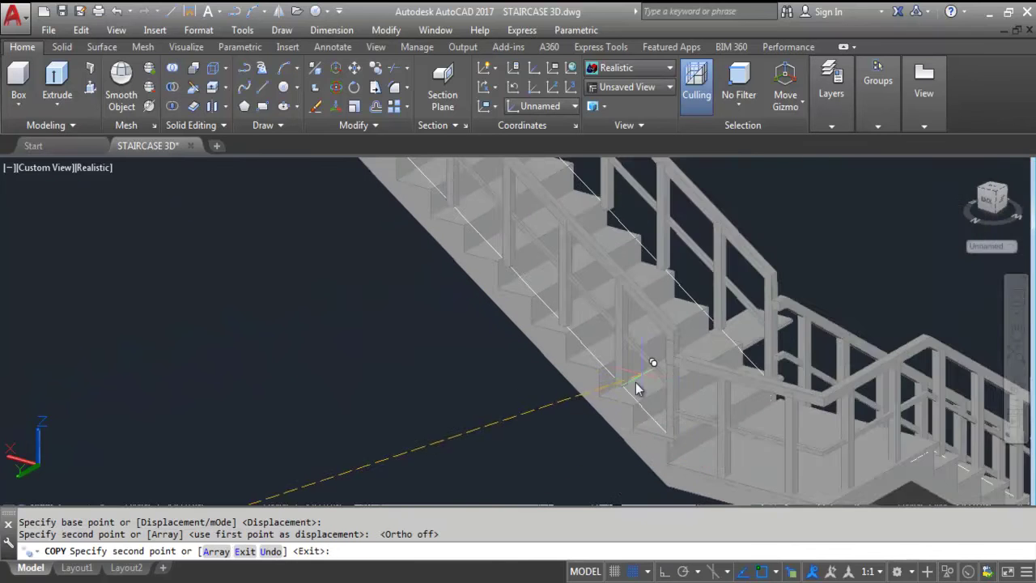
scroll(641, 426, "up", 5)
scroll(652, 419, "down", 5)
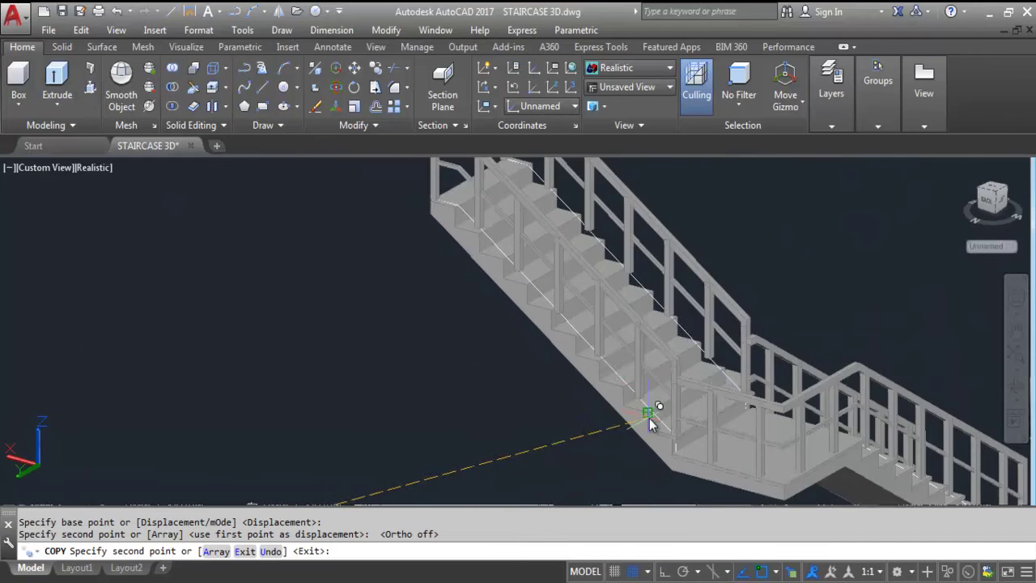
scroll(611, 385, "up", 4)
scroll(620, 389, "down", 5)
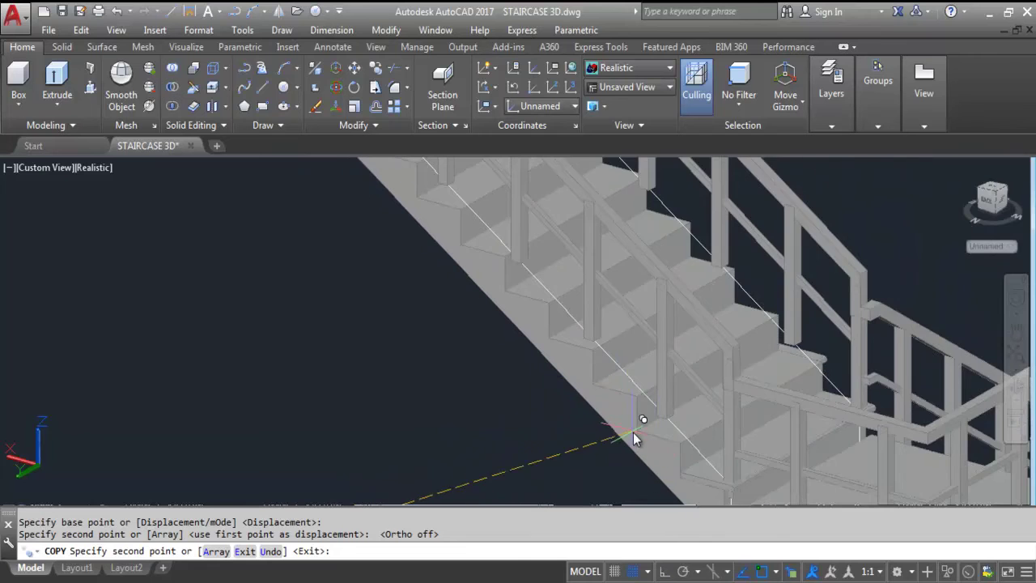
scroll(640, 429, "up", 6)
scroll(646, 437, "down", 5)
left_click(653, 419)
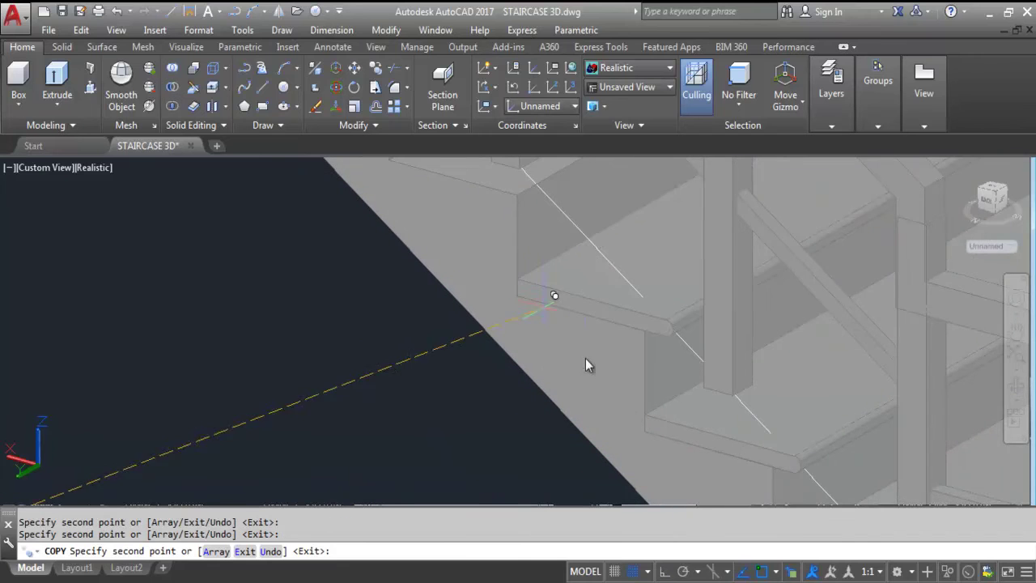
left_click(519, 296)
scroll(628, 381, "up", 4)
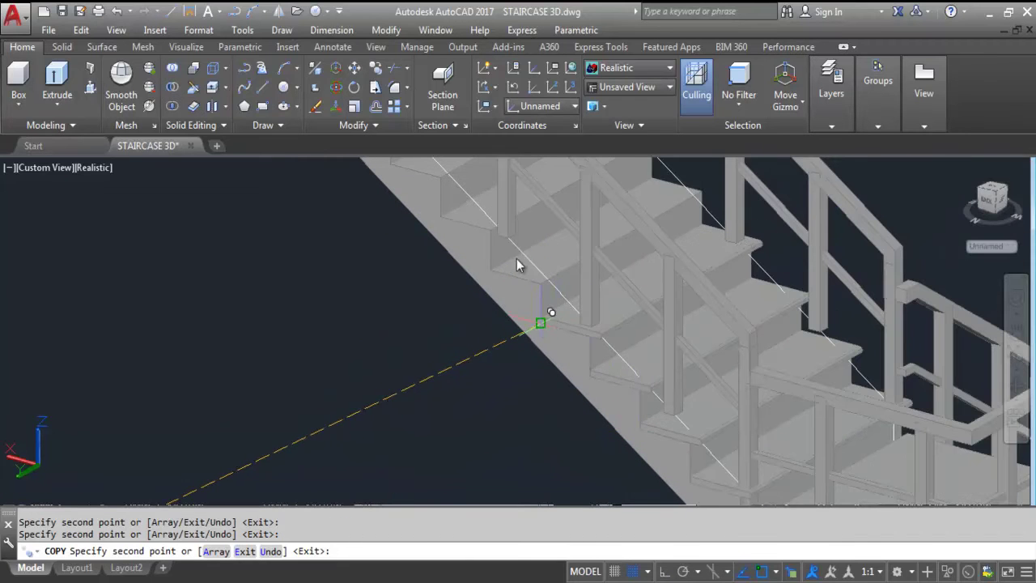
scroll(675, 437, "down", 5)
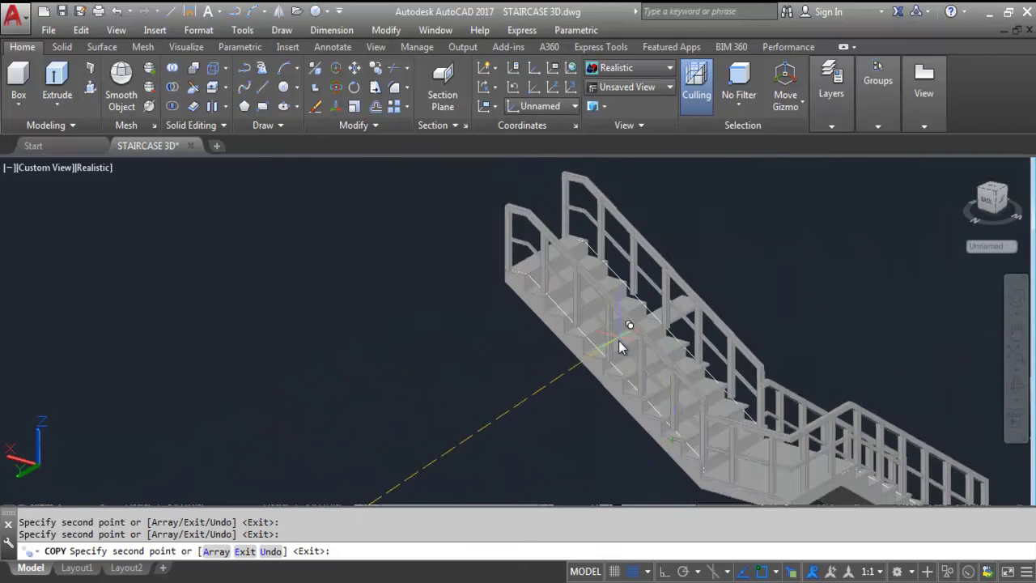
scroll(618, 332, "up", 5)
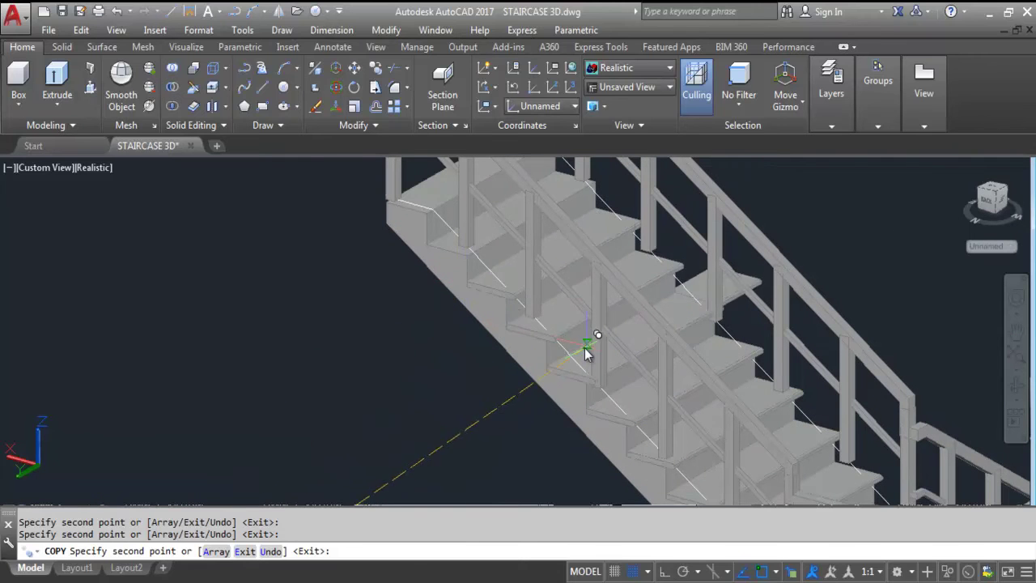
scroll(496, 304, "up", 2)
scroll(496, 304, "up", 2)
scroll(597, 343, "down", 4)
scroll(562, 365, "up", 3)
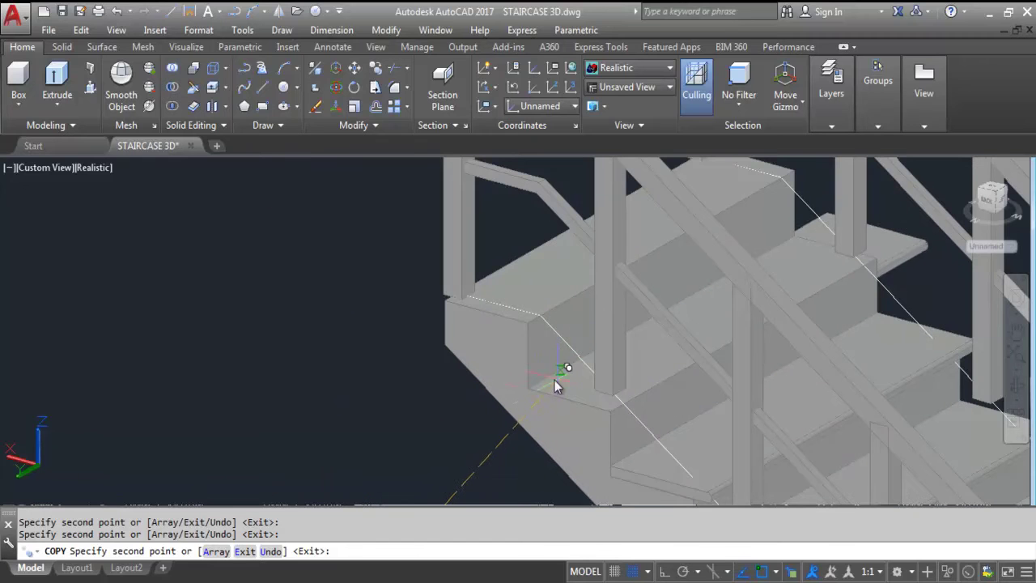
scroll(494, 340, "up", 2)
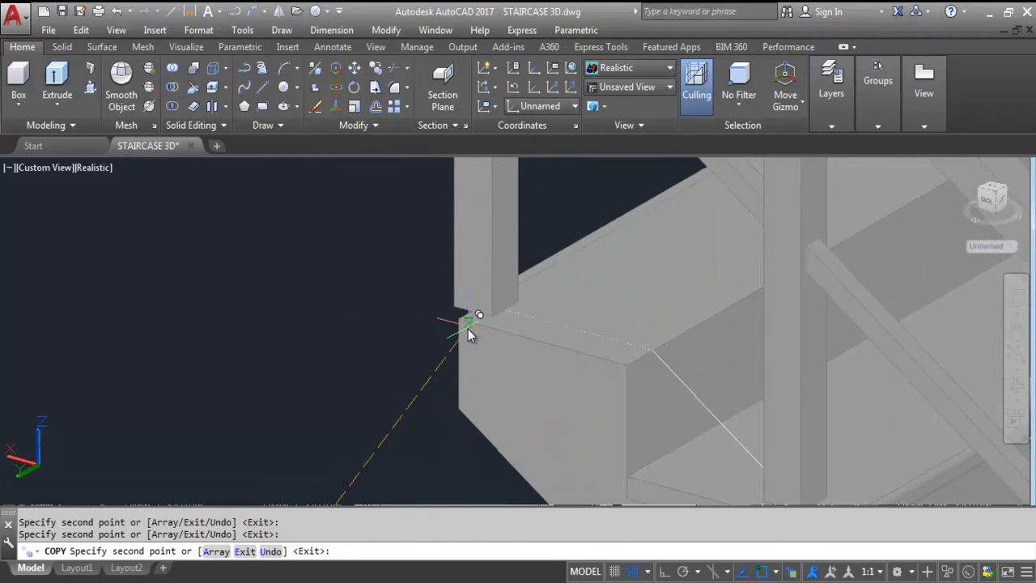
scroll(470, 325, "up", 2)
scroll(486, 324, "down", 4)
scroll(514, 359, "up", 3)
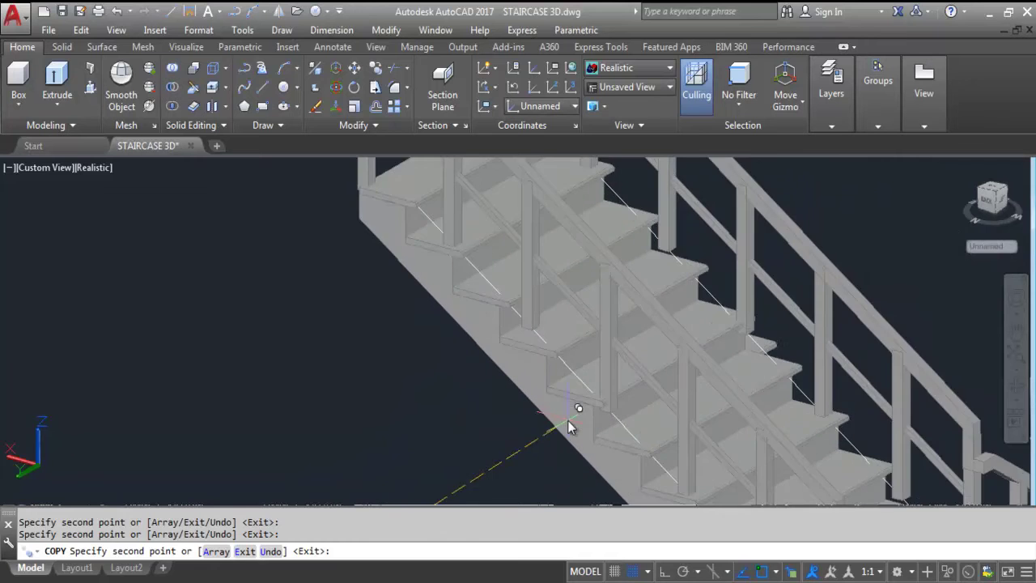
key("Escape")
Orbit around the staircase to check the copied treads
scroll(502, 308, "down", 4)
middle_click_drag(526, 301, 429, 300, "shift")
scroll(485, 381, "down", 4)
scroll(525, 455, "up", 7)
scroll(525, 455, "down", 5)
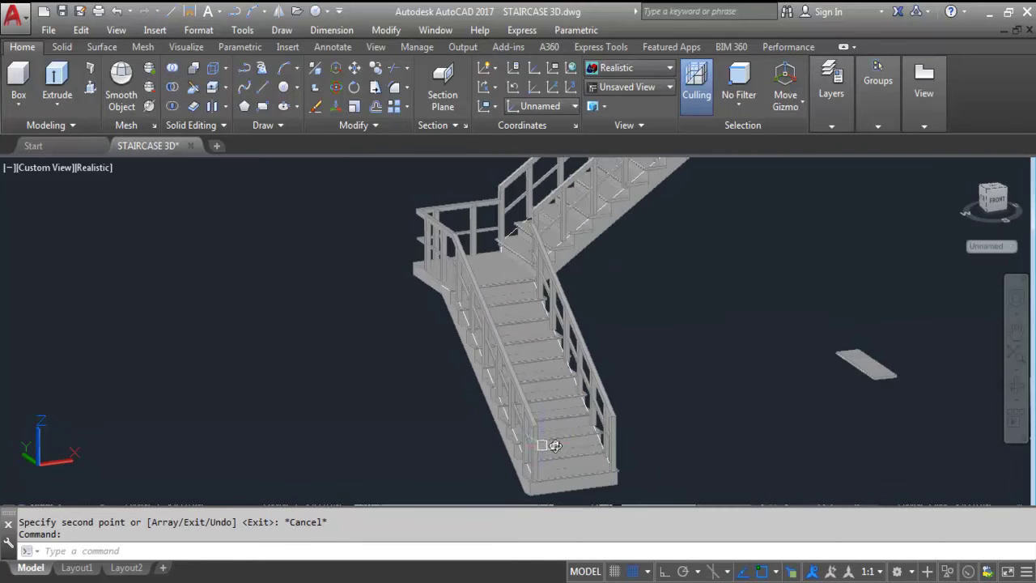
Window-select the stray filleted plank beside the stairs, delete it, and orbit to check
left_click(856, 338)
left_click(842, 405)
key("Delete")
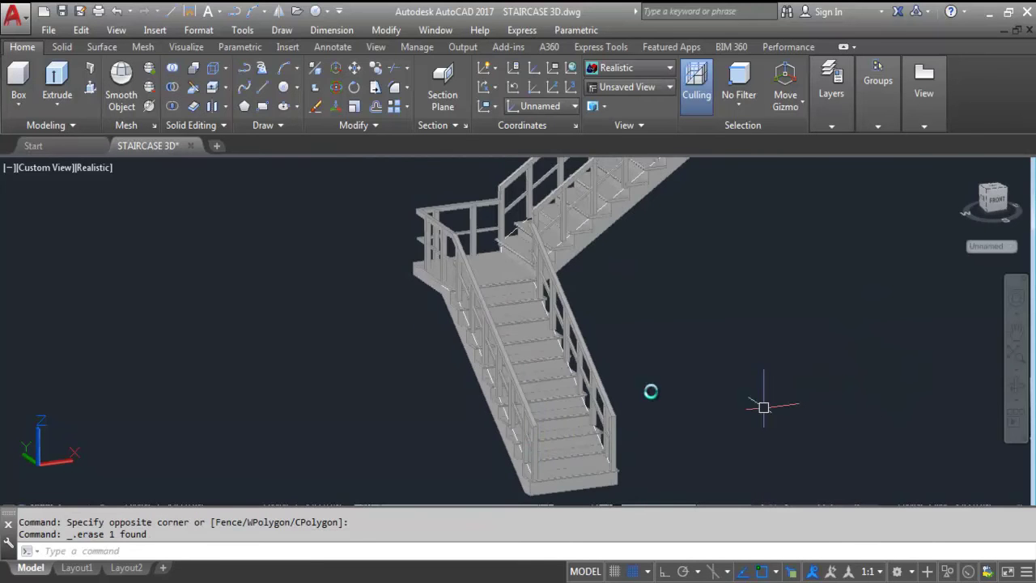
scroll(572, 421, "up", 5)
scroll(585, 383, "down", 3)
middle_click_drag(606, 364, 536, 365, "shift")
scroll(583, 361, "down", 3)
scroll(475, 381, "up", 5)
middle_click_drag(475, 381, 481, 416, "shift")
scroll(532, 364, "down", 4)
scroll(530, 363, "up", 5)
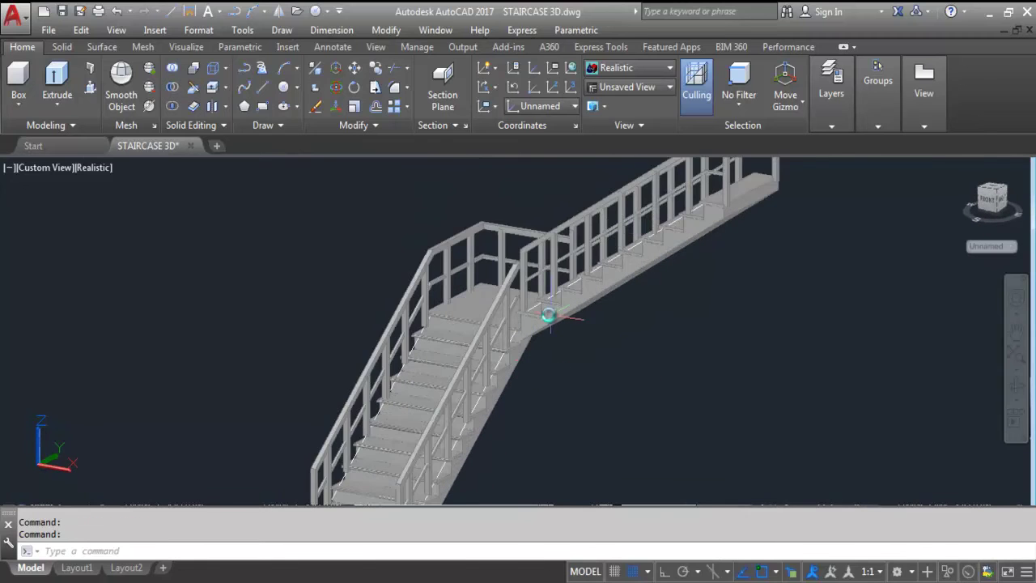
scroll(623, 352, "down", 2)
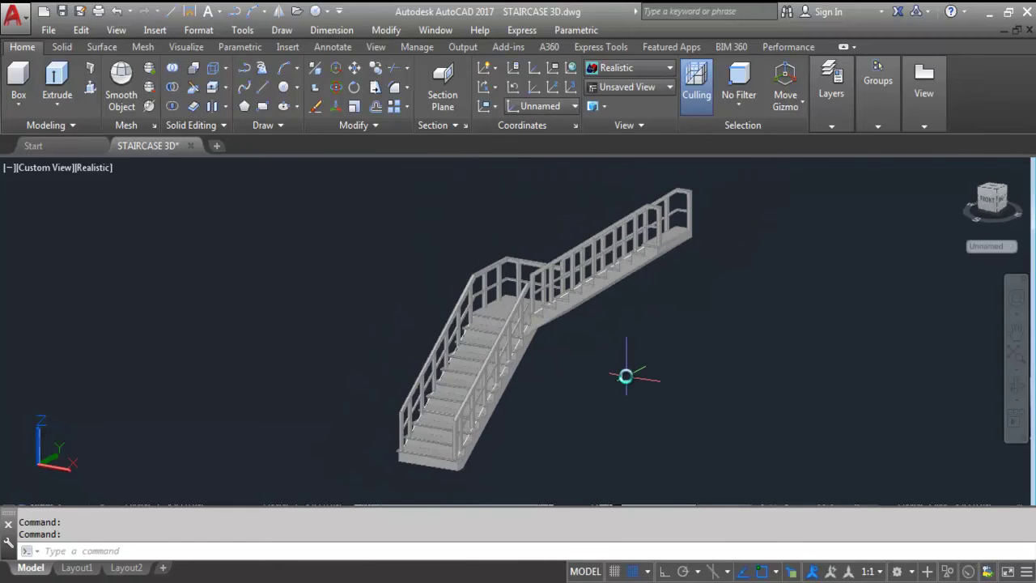
Apply the brown Miscellaneous material from the Materials Browser to the bottom, middle and top of the three lowest treads
key("Return")
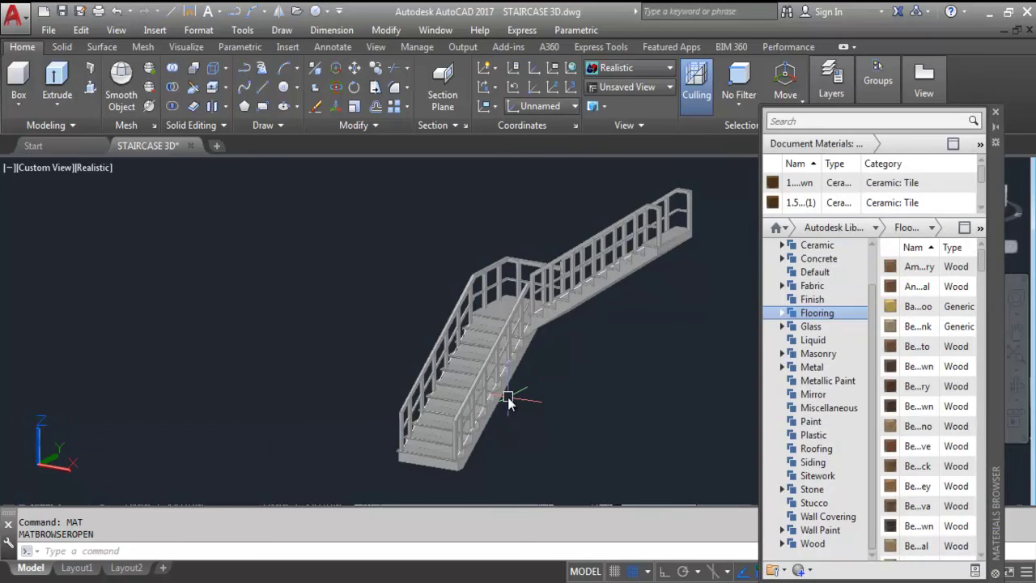
left_click(848, 409)
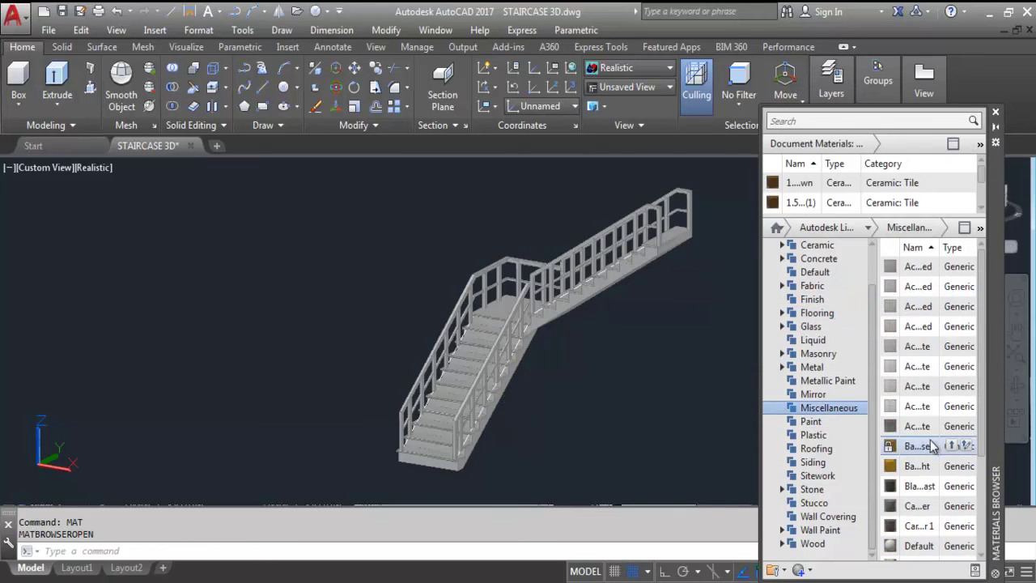
left_click_drag(929, 451, 485, 451)
left_click_drag(417, 446, 419, 451)
scroll(452, 458, "up", 5)
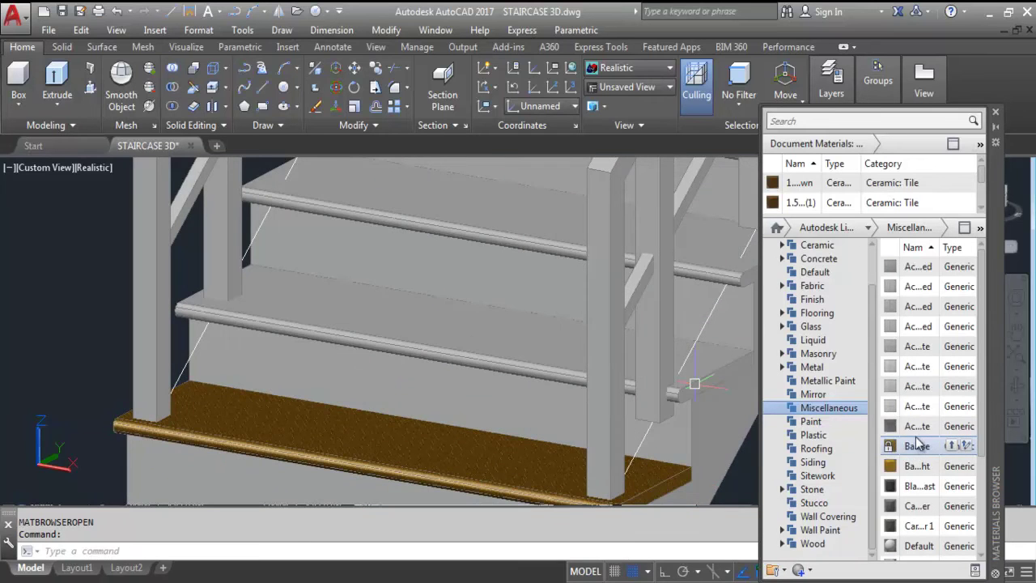
left_click_drag(921, 455, 629, 435)
left_click_drag(508, 347, 507, 350)
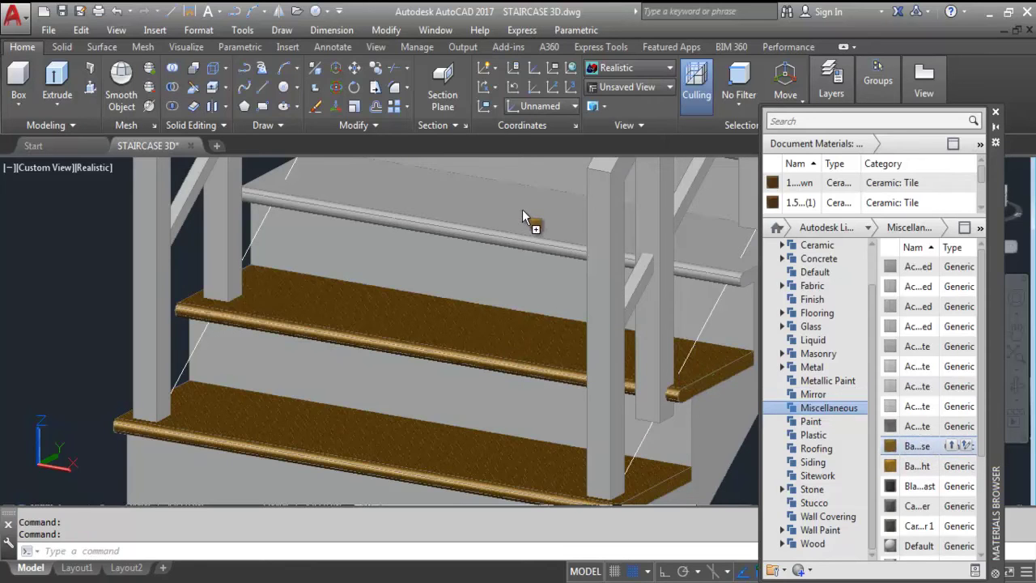
left_click_drag(524, 211, 522, 214)
scroll(393, 343, "down", 4)
scroll(429, 271, "up", 2)
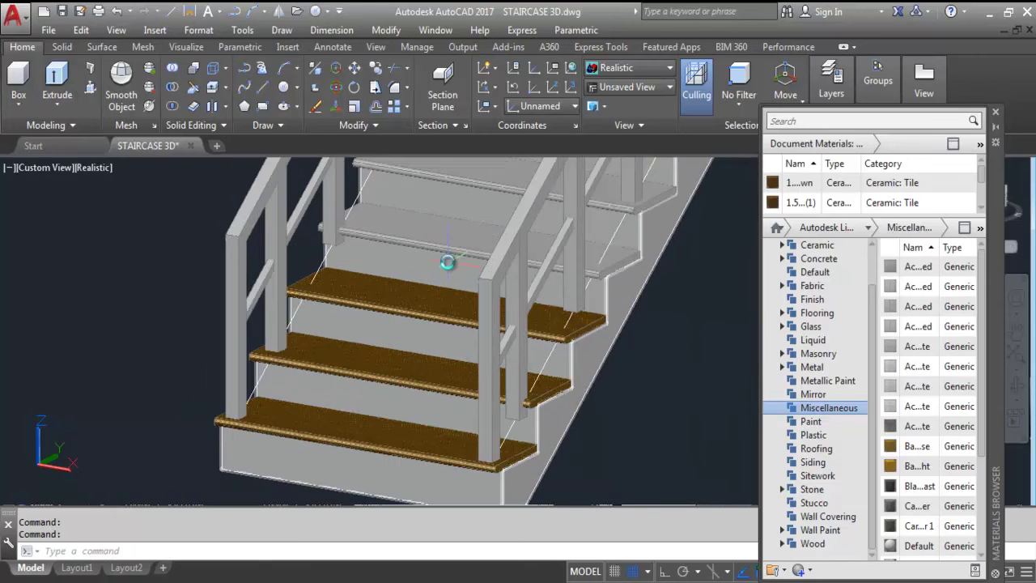
key("Escape")
key("Escape")
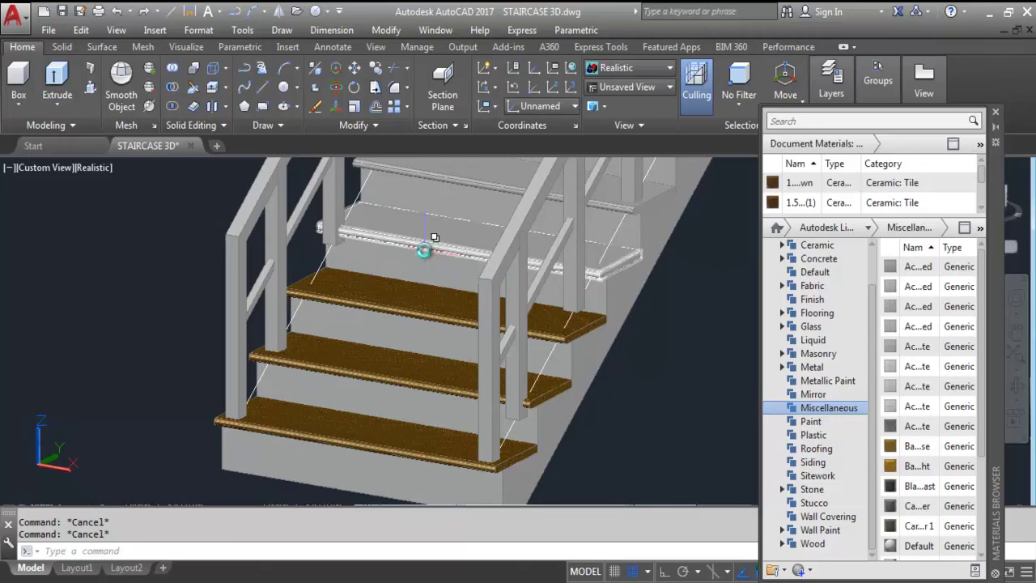
Undo, then use MATCHPROP to copy the wood material from a textured tread onto the stair body
key("ctrl+z")
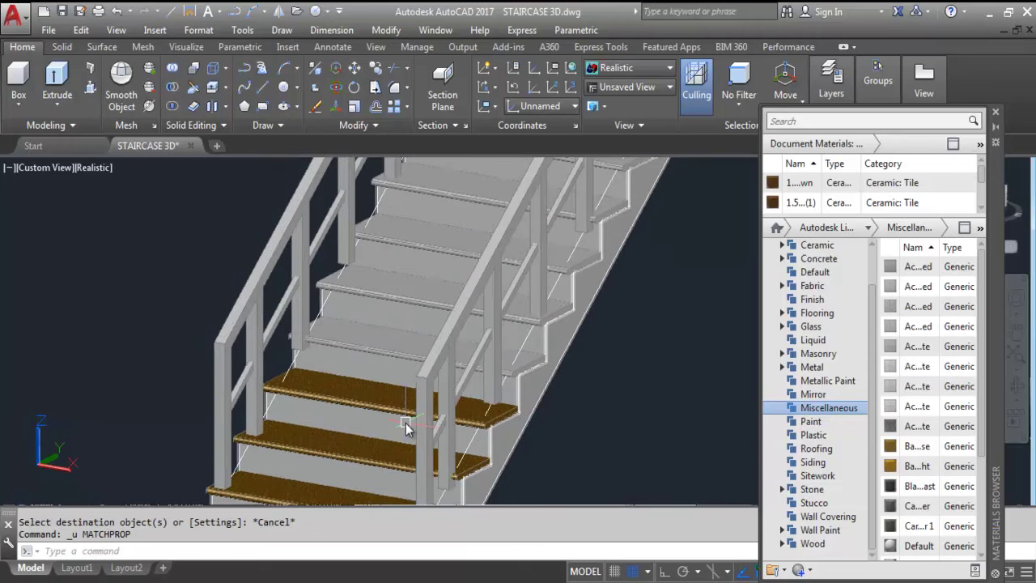
type("MA")
key("Return")
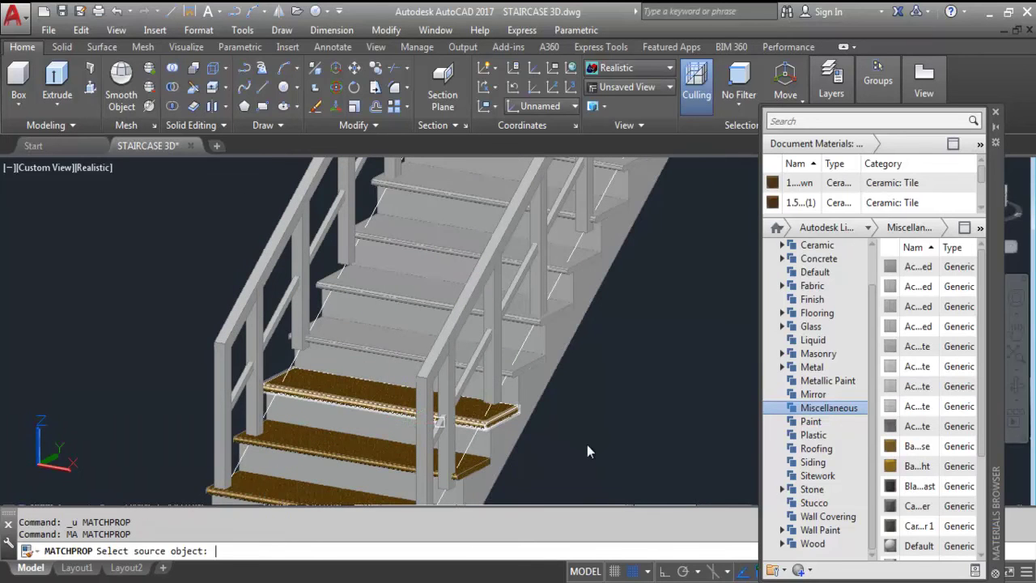
left_click(357, 388)
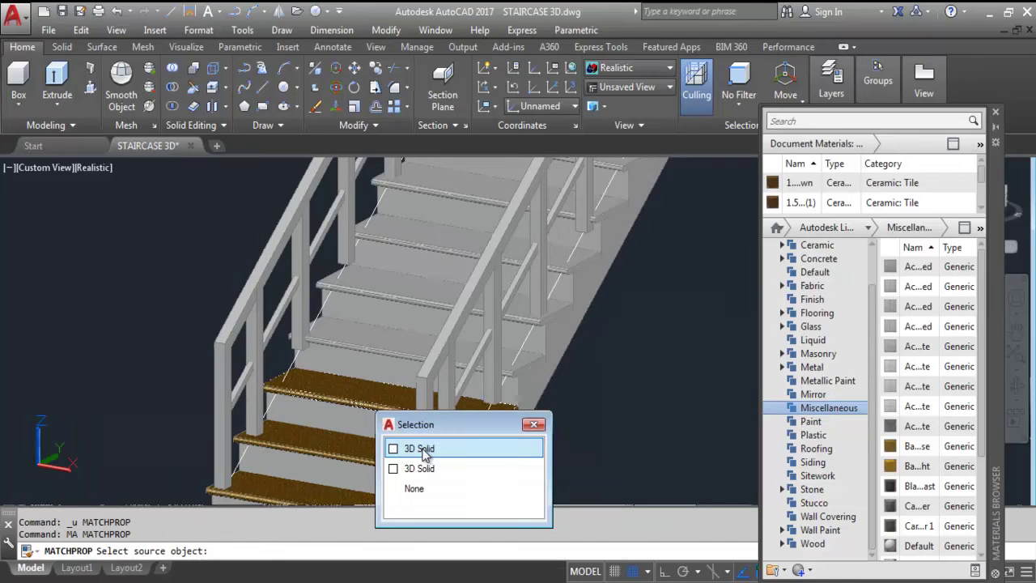
left_click(393, 447)
left_click(387, 382)
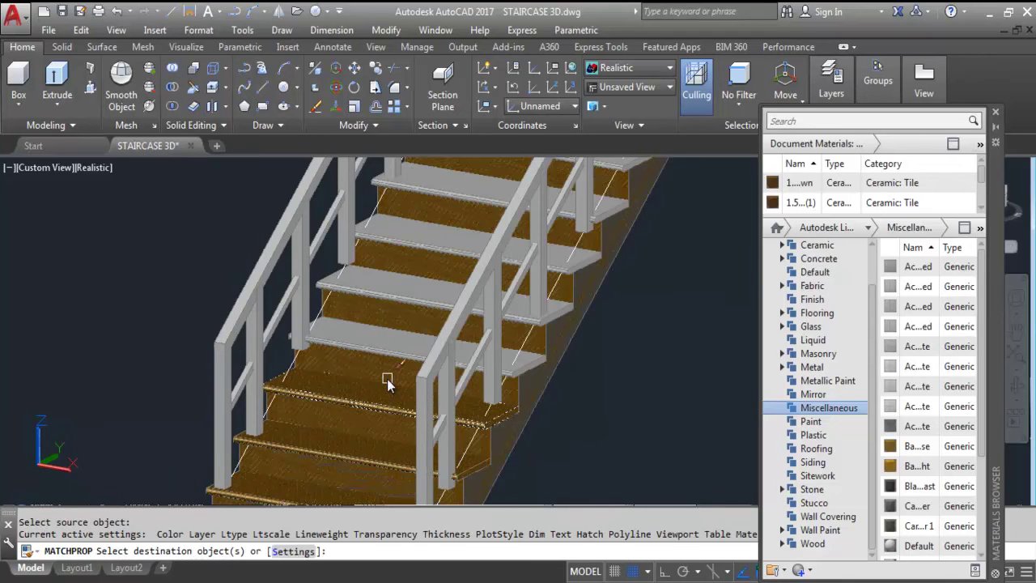
key("Escape")
key("Escape")
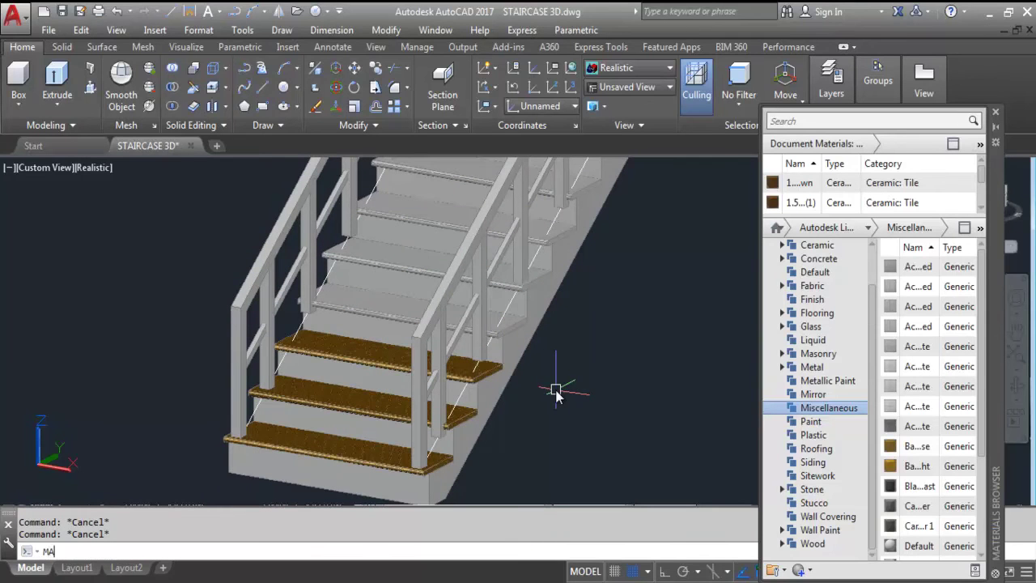
Match properties again to copy the wood material onto the next bare tread
key("Return")
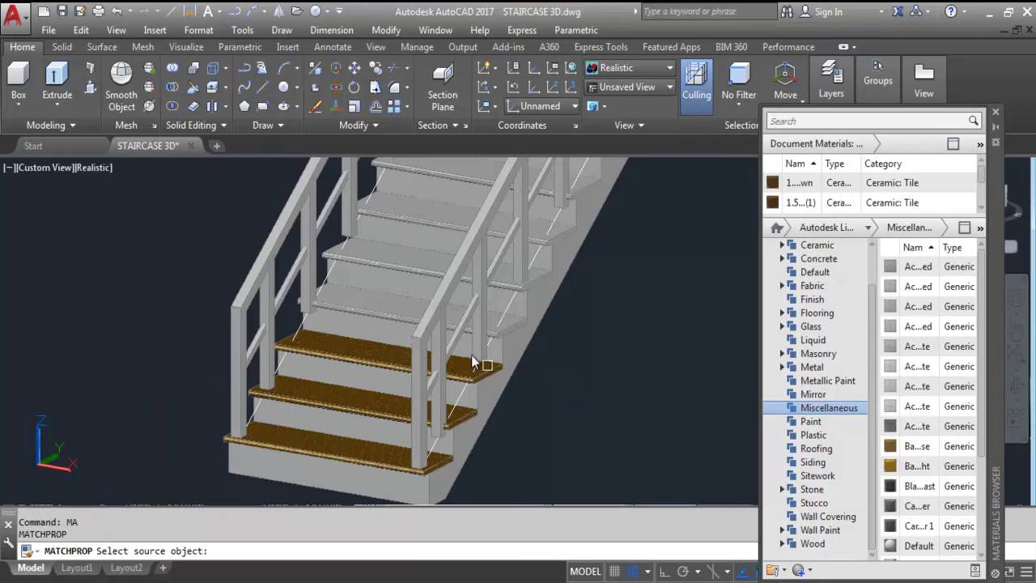
scroll(388, 356, "up", 3)
left_click(377, 357)
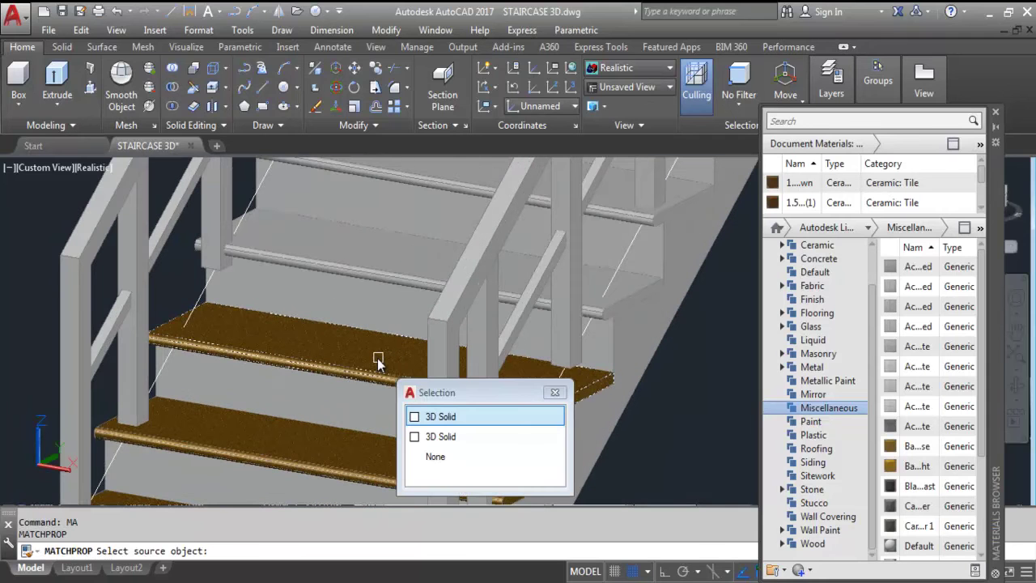
left_click(444, 418)
scroll(293, 398, "down", 2)
scroll(402, 336, "down", 2)
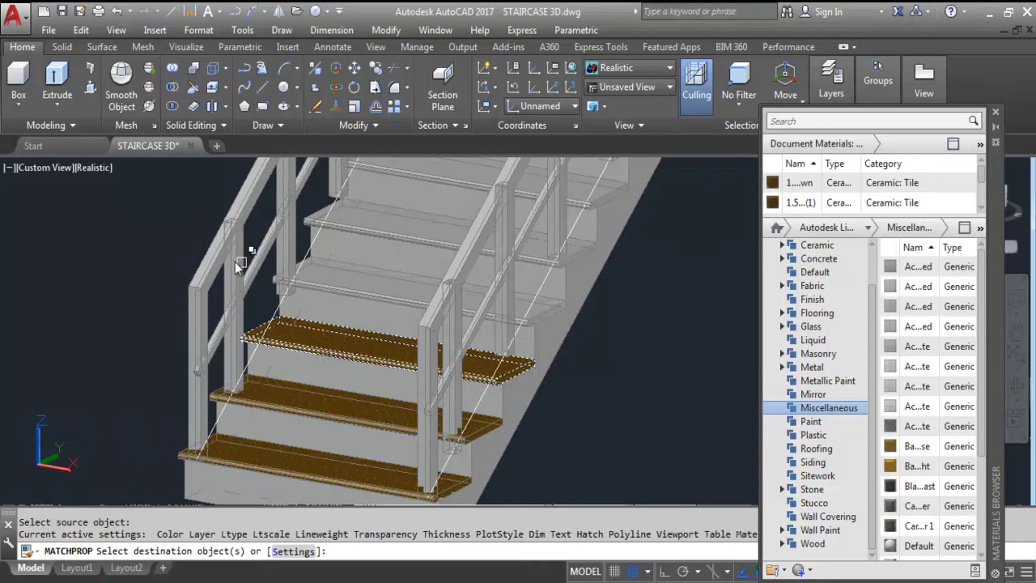
left_click(346, 280)
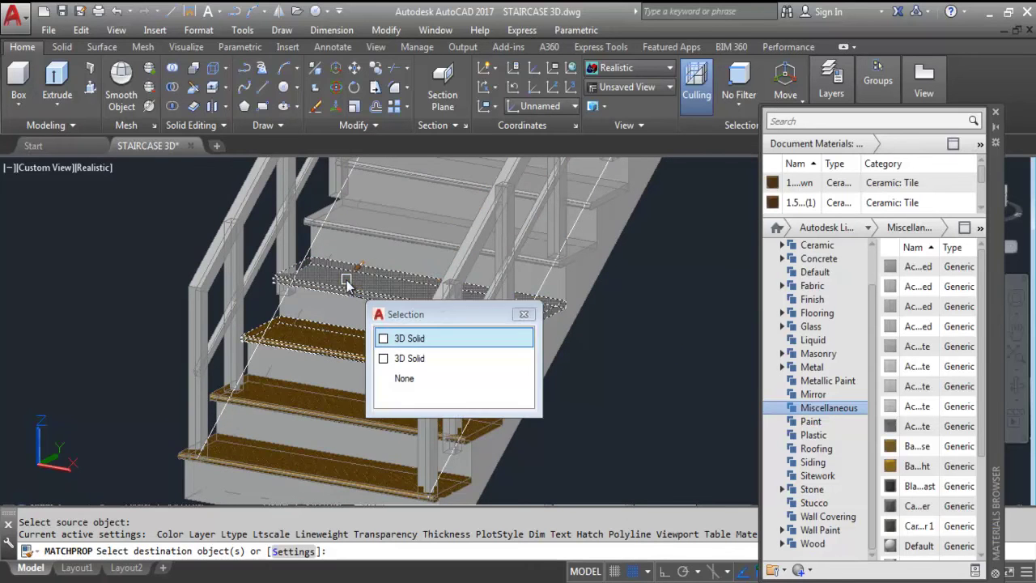
left_click(413, 340)
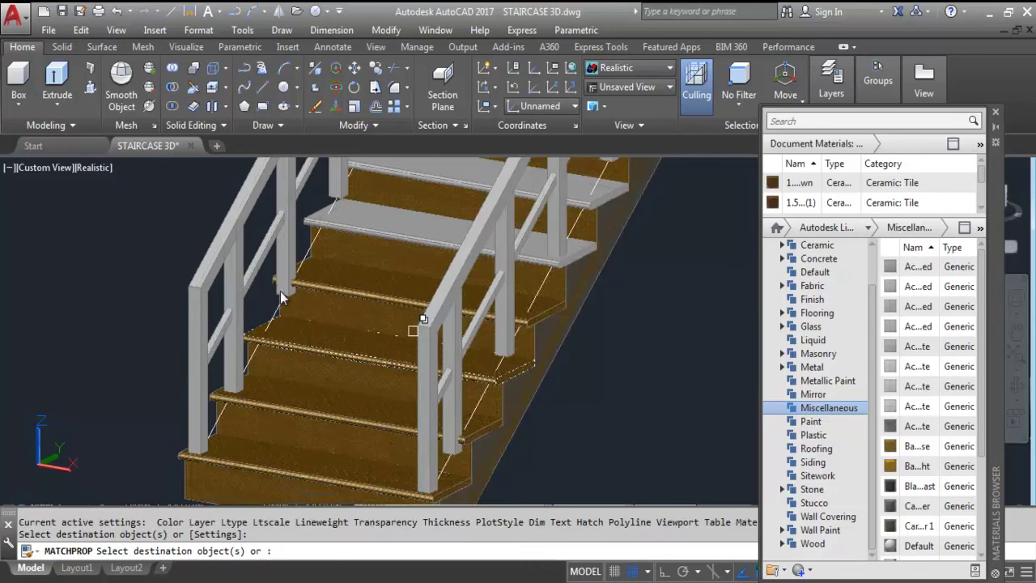
key("Return")
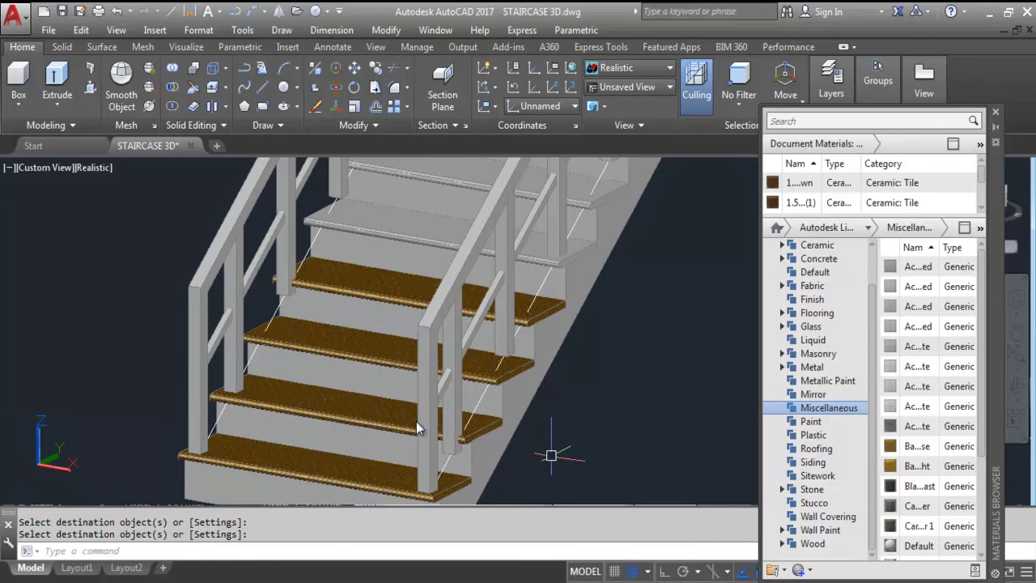
Restart MATCHPROP with a wood tread as source, then cancel the property copying
scroll(341, 413, "down", 3)
scroll(359, 375, "up", 5)
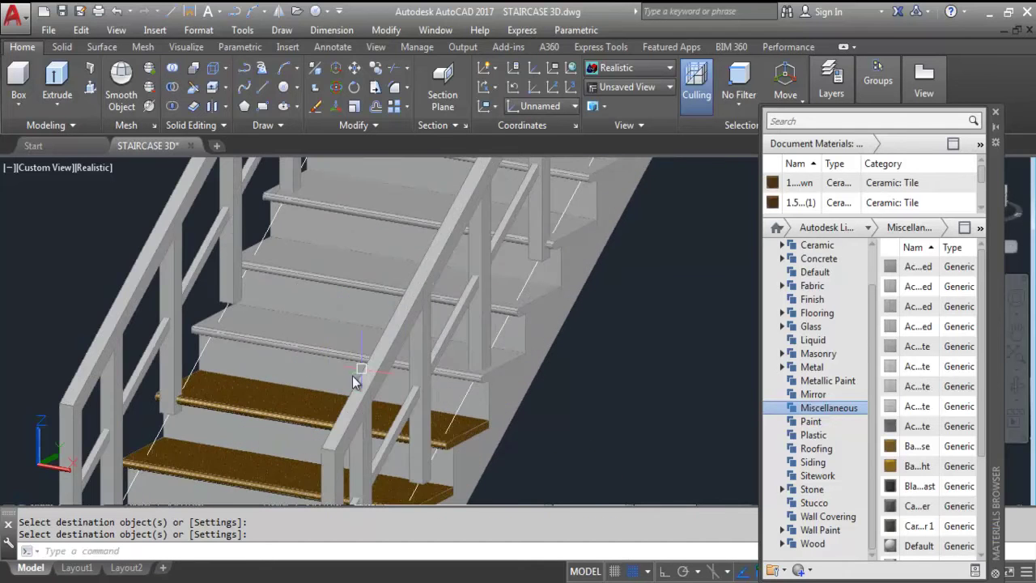
key("Return")
left_click(298, 406)
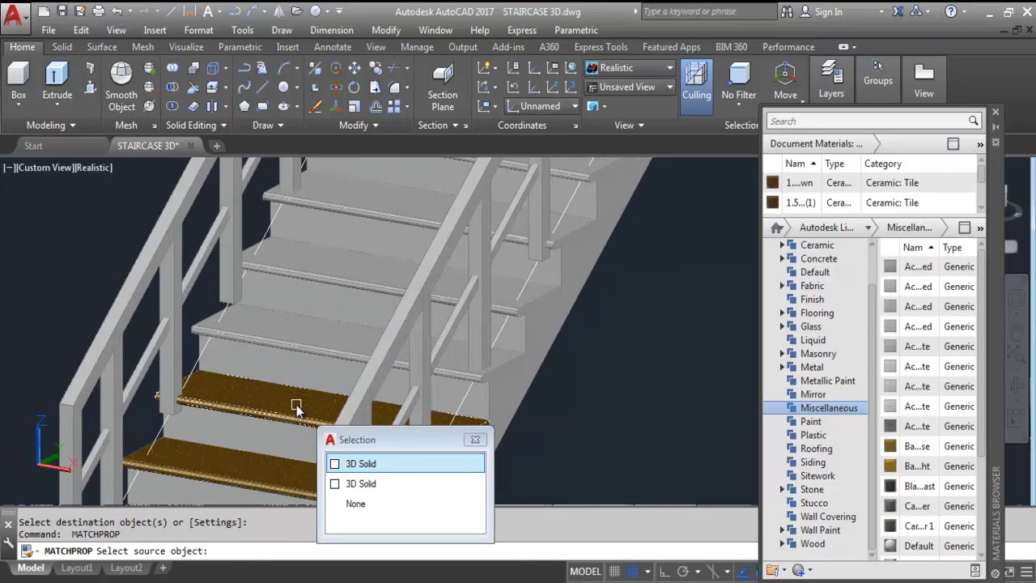
left_click(316, 346)
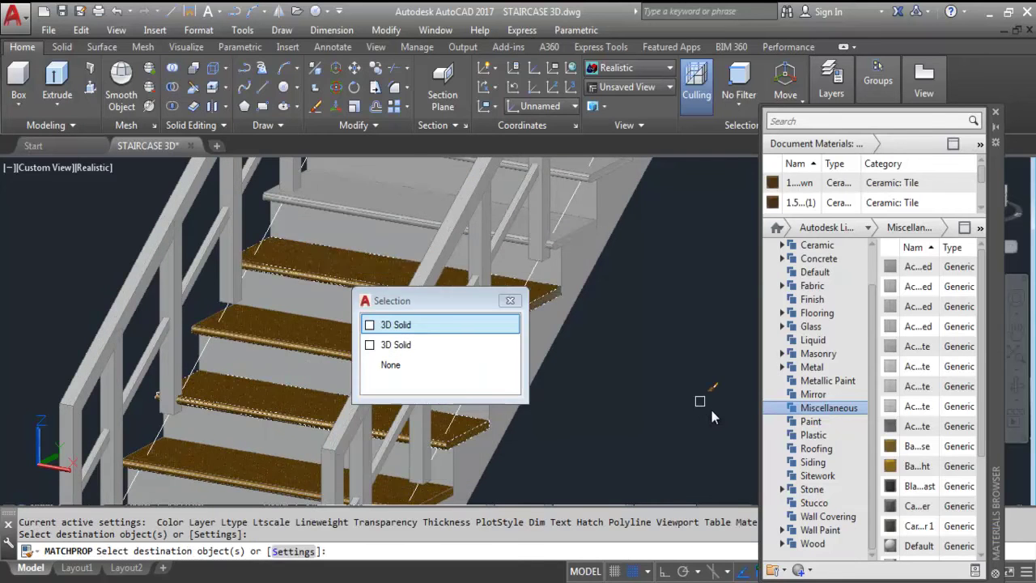
key("Escape")
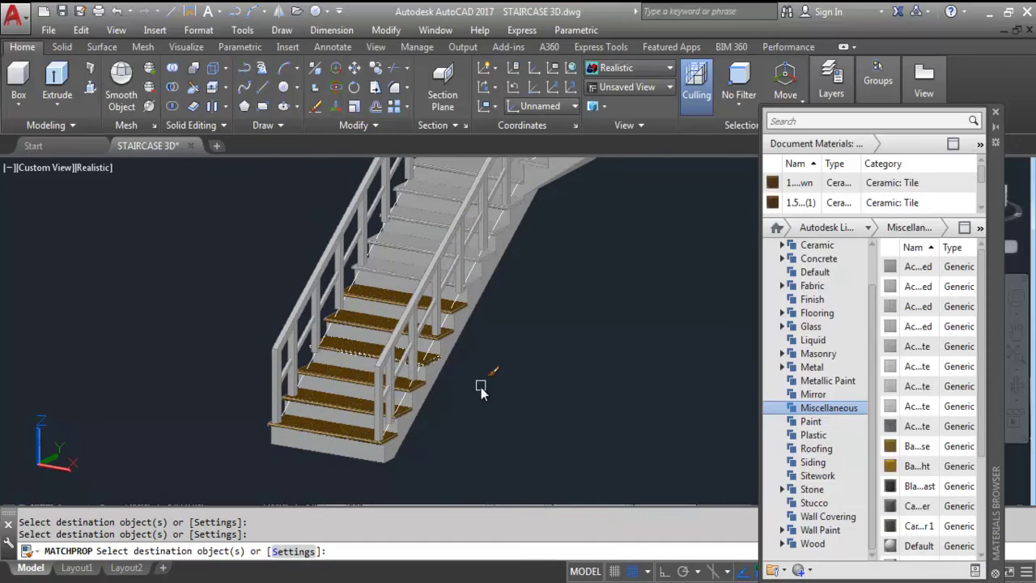
key("Escape")
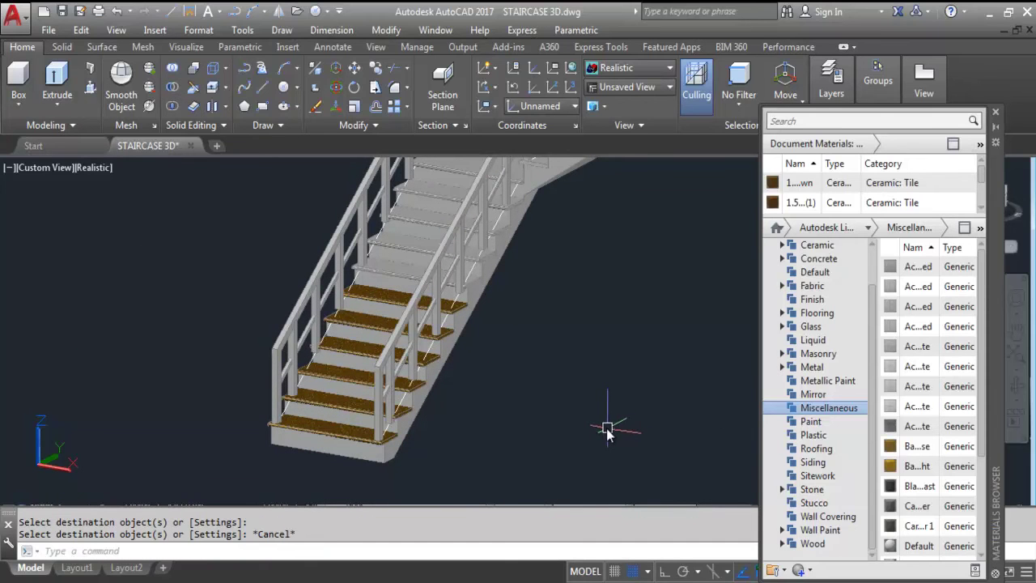
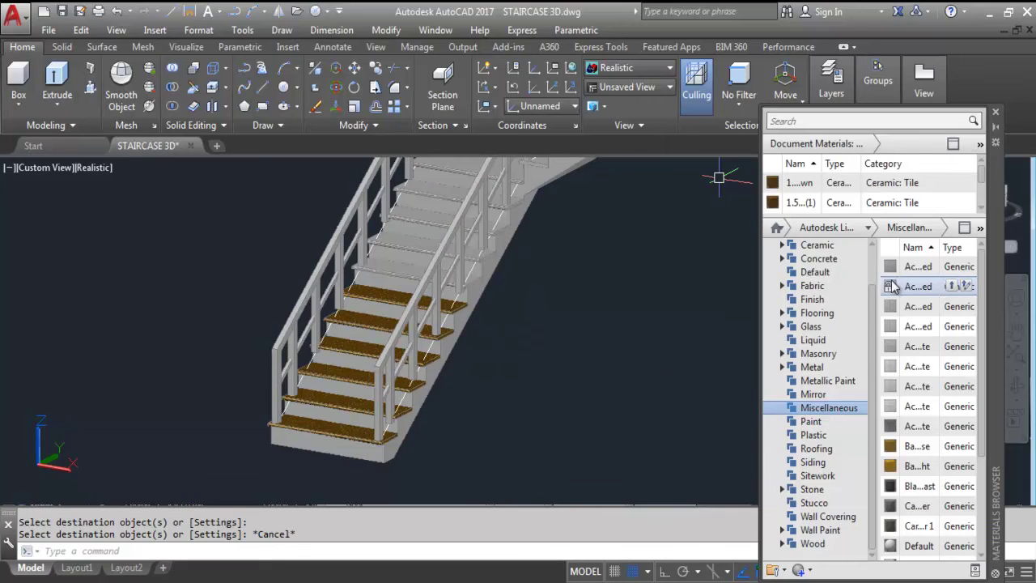
Try several Ceramic library materials, peach and brownish tiles, on the lower treads
left_click(824, 247)
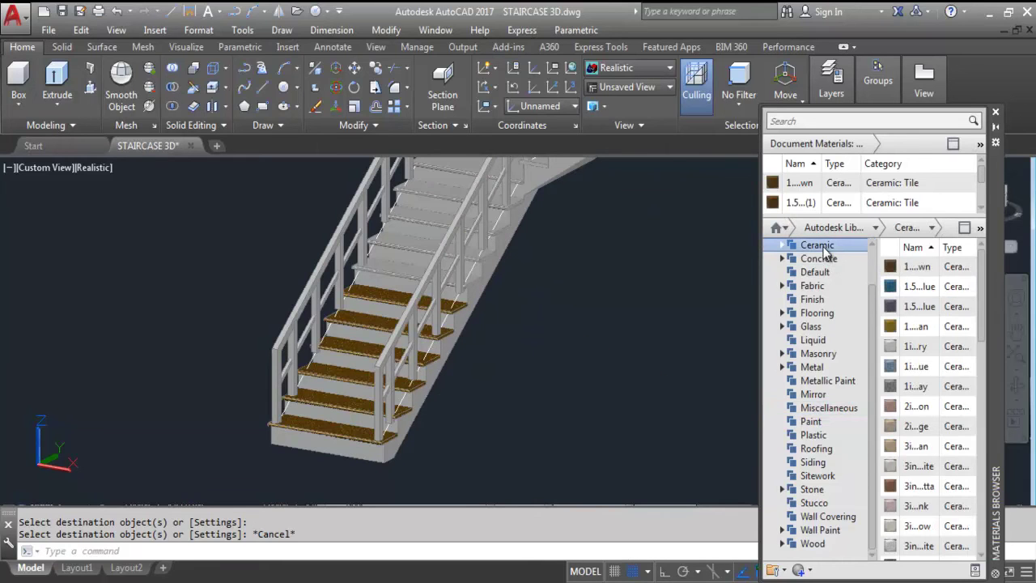
left_click_drag(987, 296, 1001, 540)
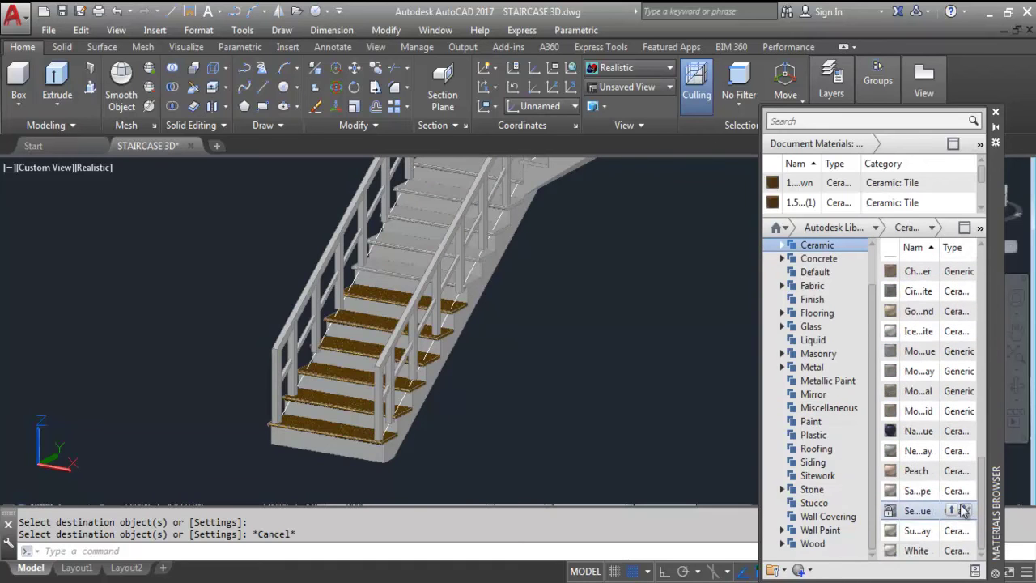
left_click_drag(915, 474, 341, 425)
scroll(346, 427, "down", 3)
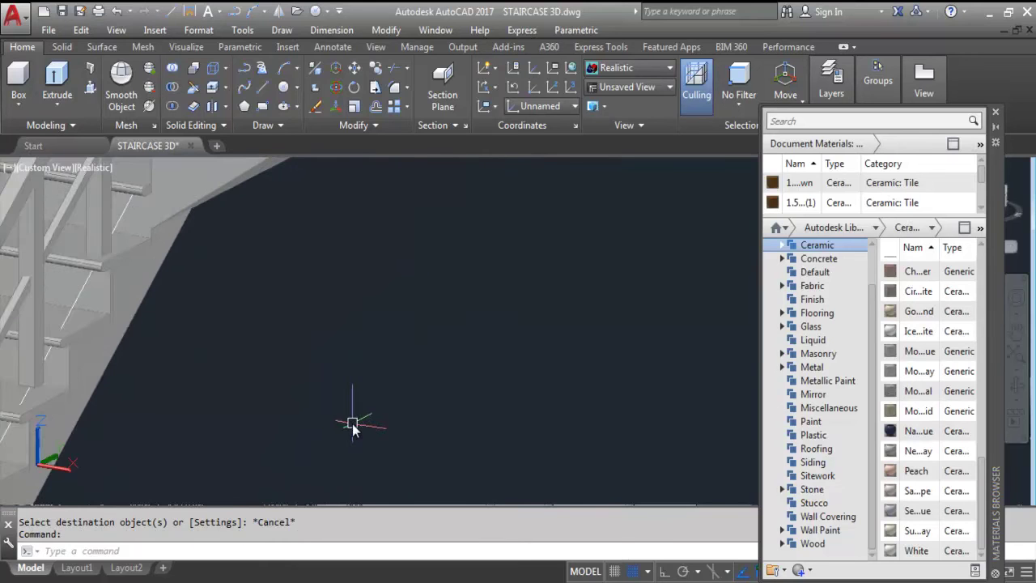
scroll(394, 371, "down", 2)
scroll(340, 437, "up", 8)
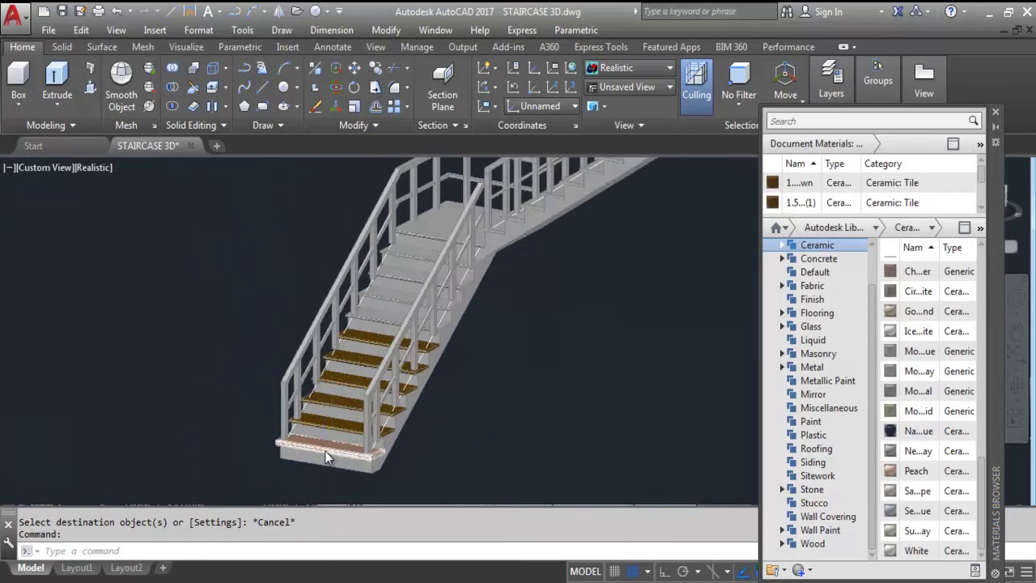
scroll(359, 427, "down", 4)
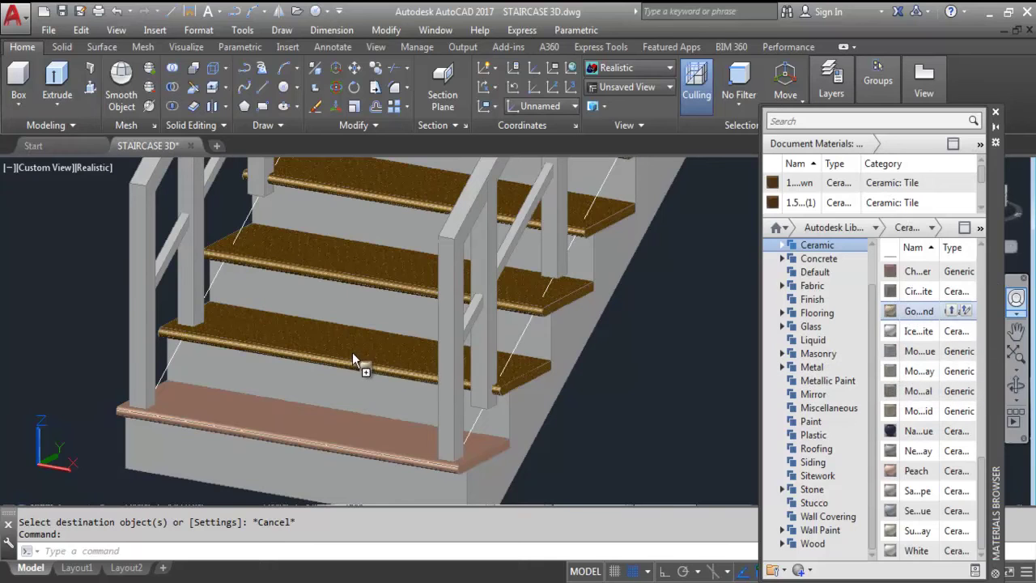
left_click_drag(353, 361, 351, 355)
left_click_drag(906, 320, 305, 419)
mouse_move(941, 319)
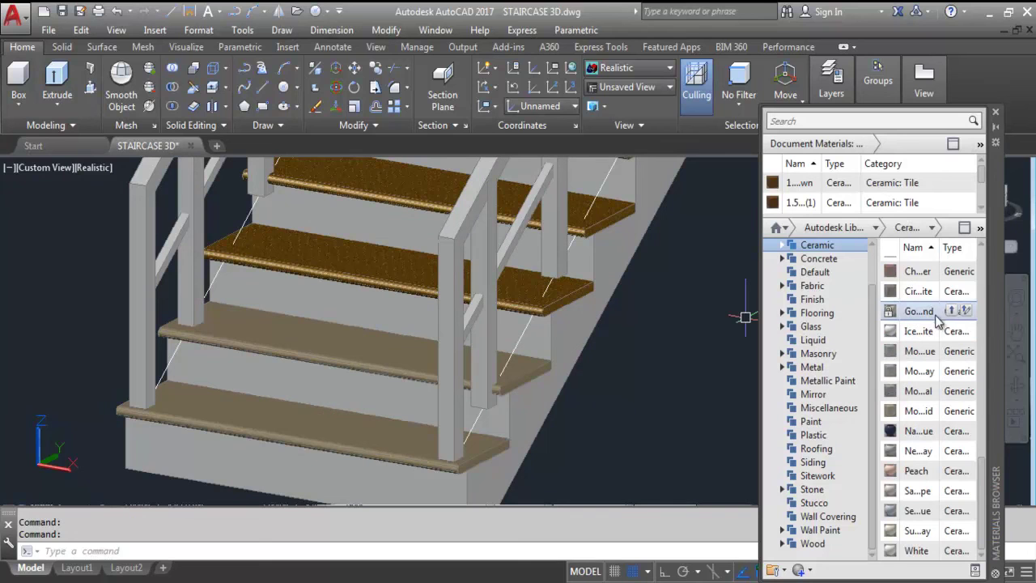
scroll(929, 309, "up", 1)
mouse_move(915, 433)
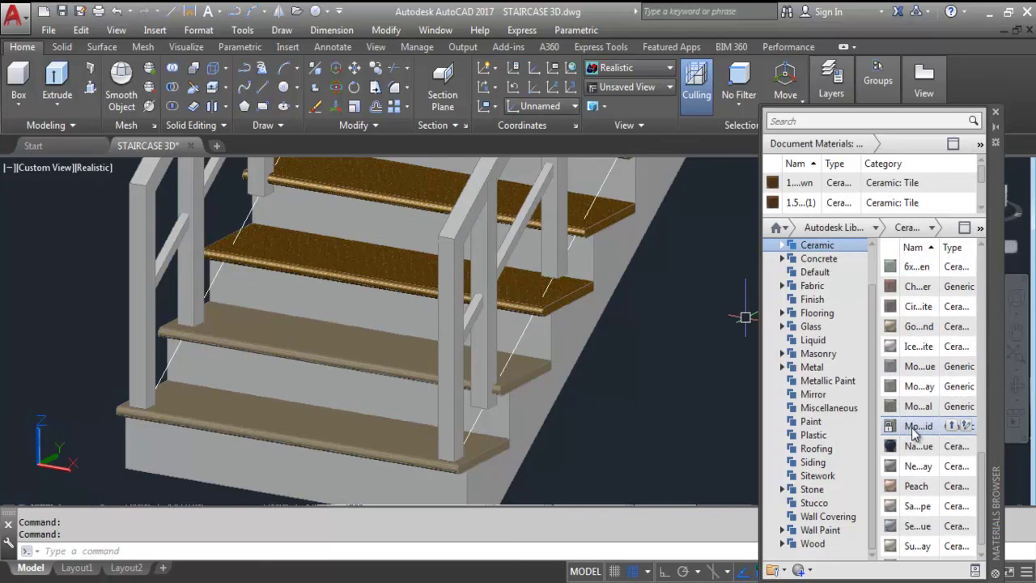
left_click_drag(913, 427, 324, 344)
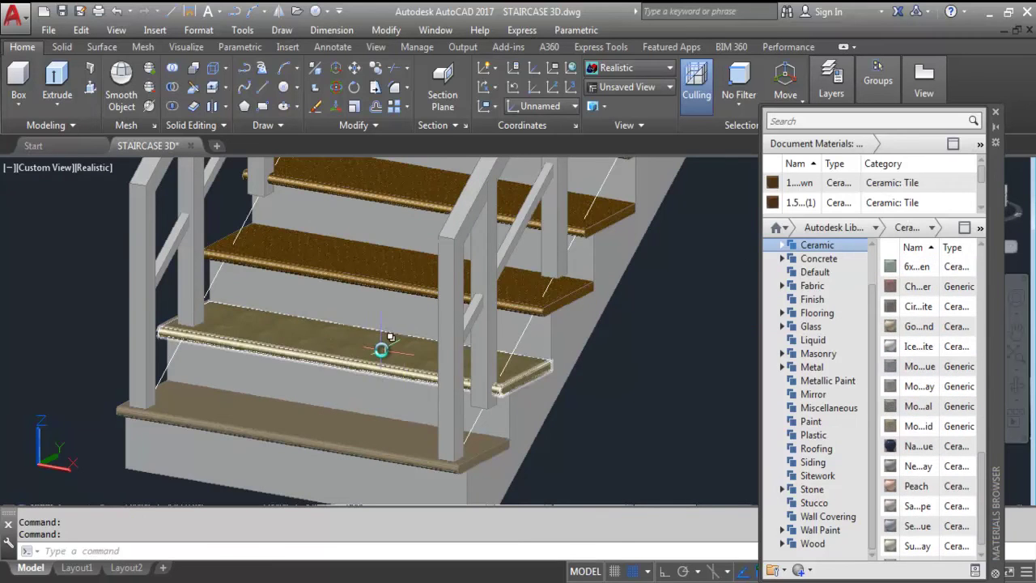
Finish the bottom two treads in red-brown cherry tile, then list the Stone materials
mouse_move(946, 327)
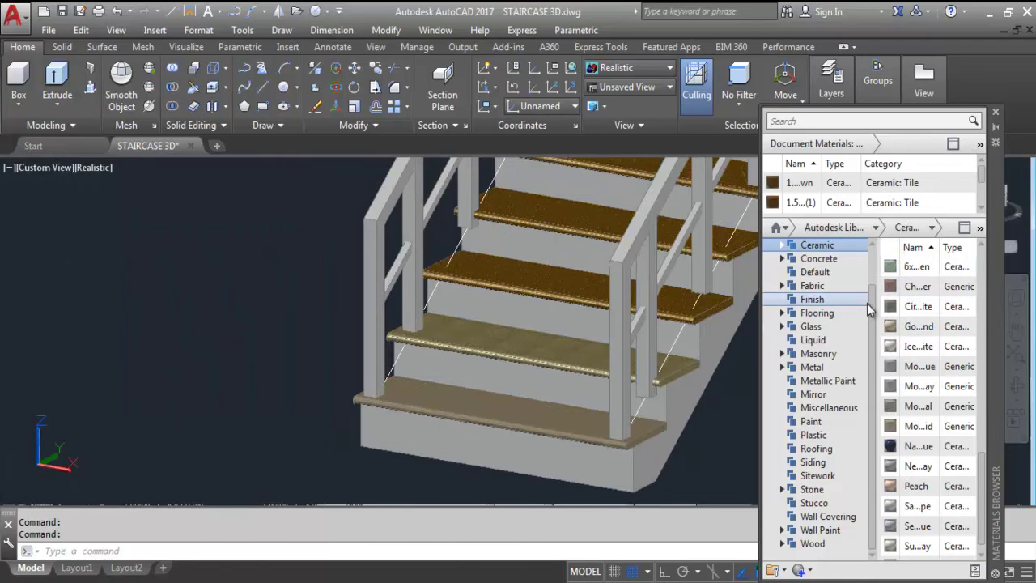
left_click_drag(867, 303, 864, 247)
left_click_drag(905, 286, 907, 284)
left_click_drag(554, 406, 574, 403)
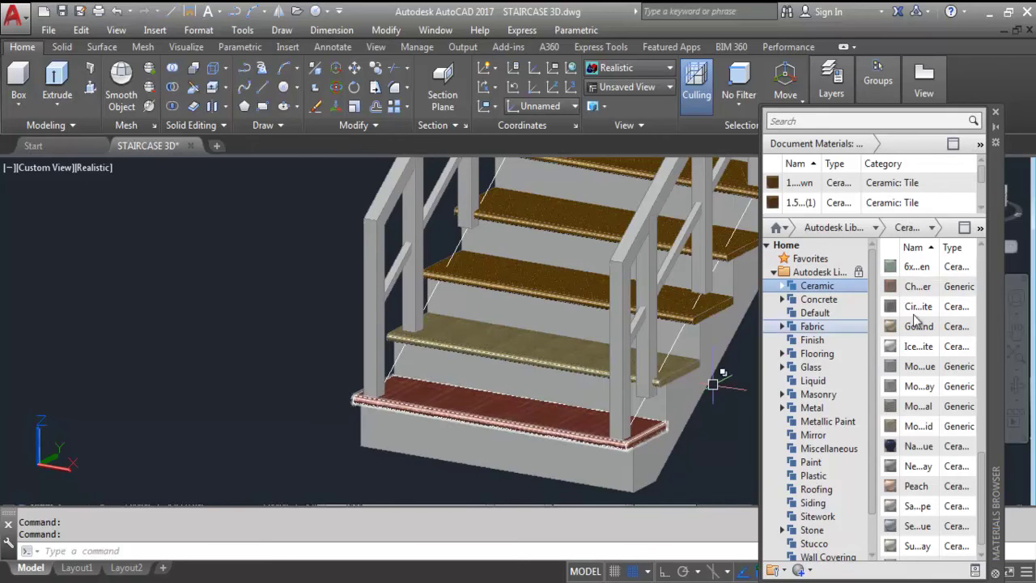
left_click_drag(911, 286, 818, 285)
left_click_drag(511, 335, 511, 336)
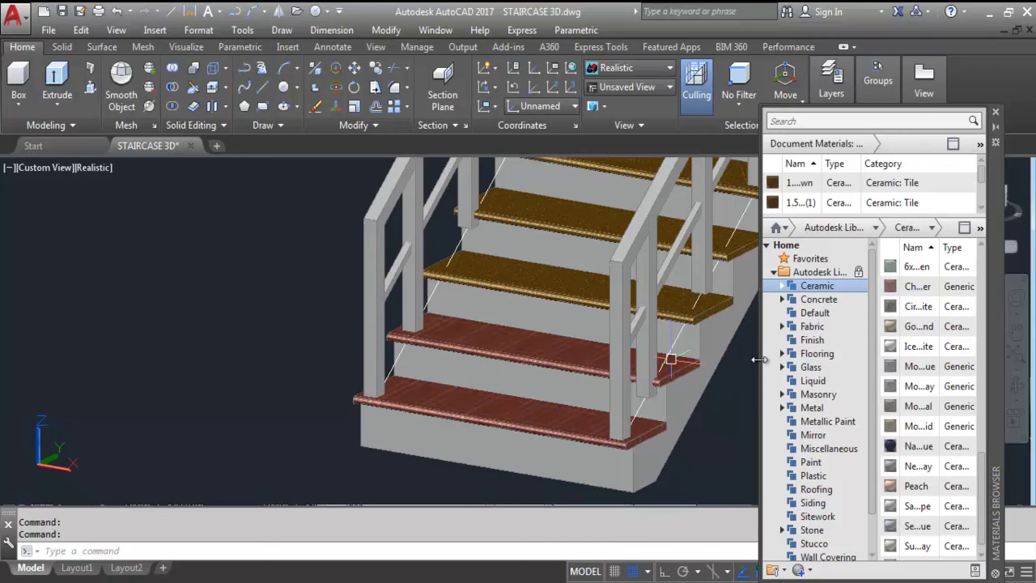
middle_click_drag(623, 394, 614, 400, "shift")
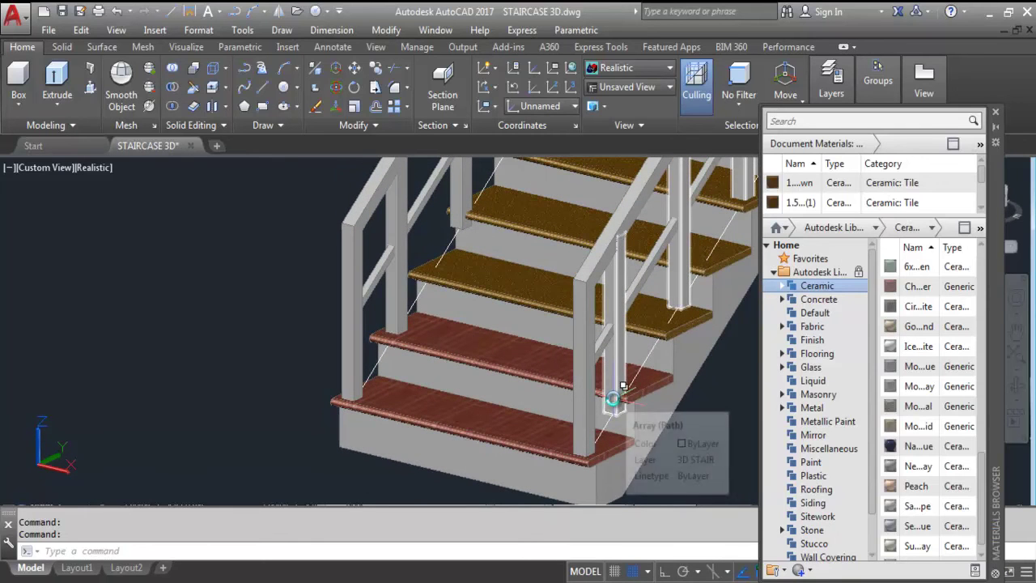
left_click(813, 531)
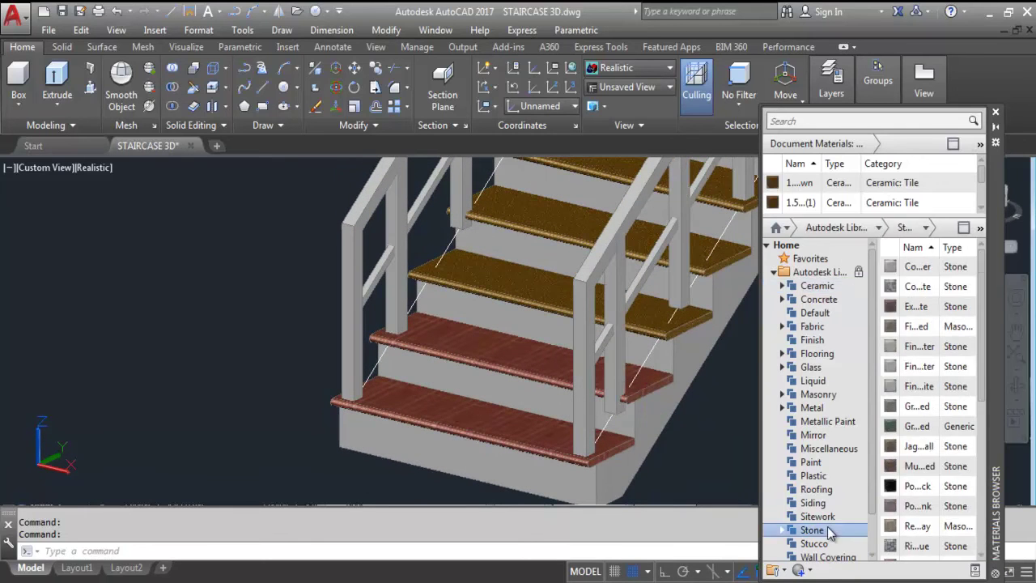
Try granite and a light stone material on the bottom tread
mouse_move(918, 321)
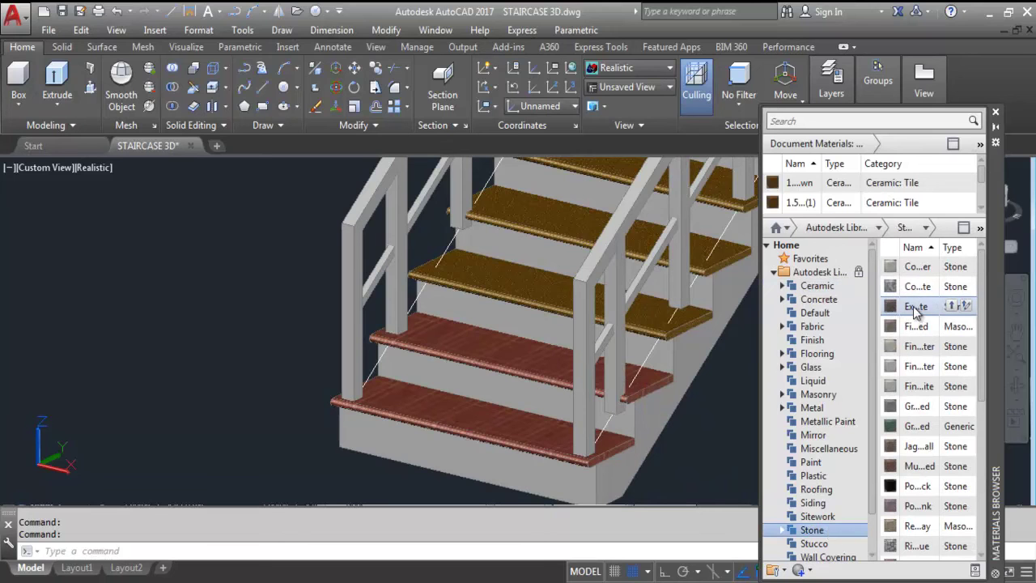
left_click_drag(916, 312, 617, 417)
left_click_drag(525, 440, 525, 439)
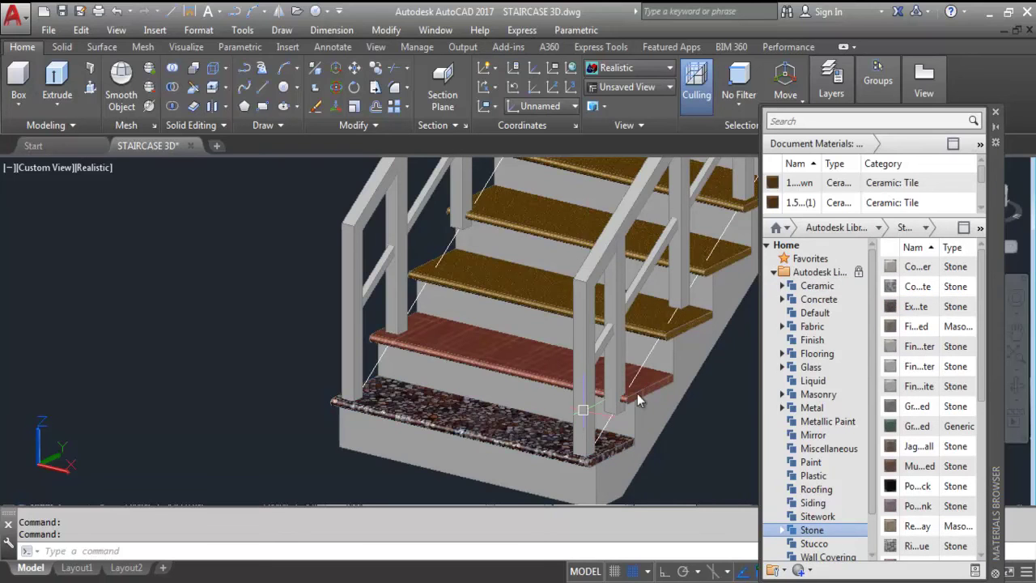
key("Escape")
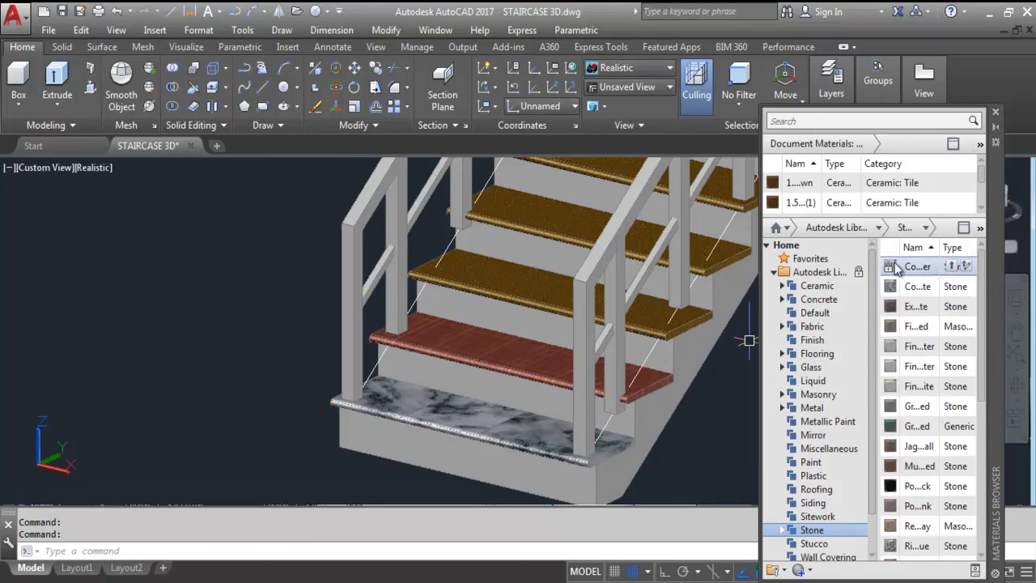
left_click_drag(919, 269, 510, 425)
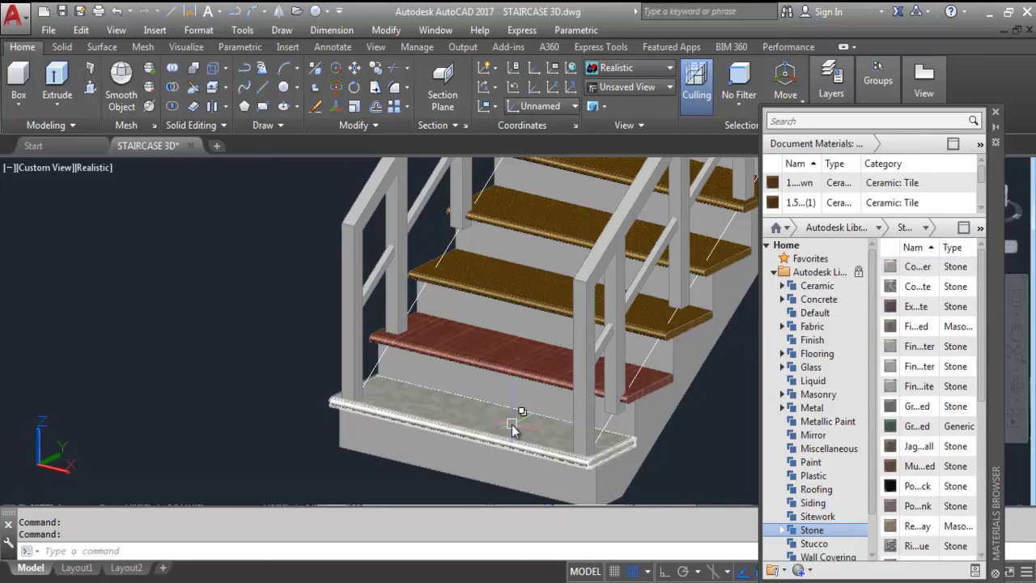
left_click_drag(913, 468, 728, 475)
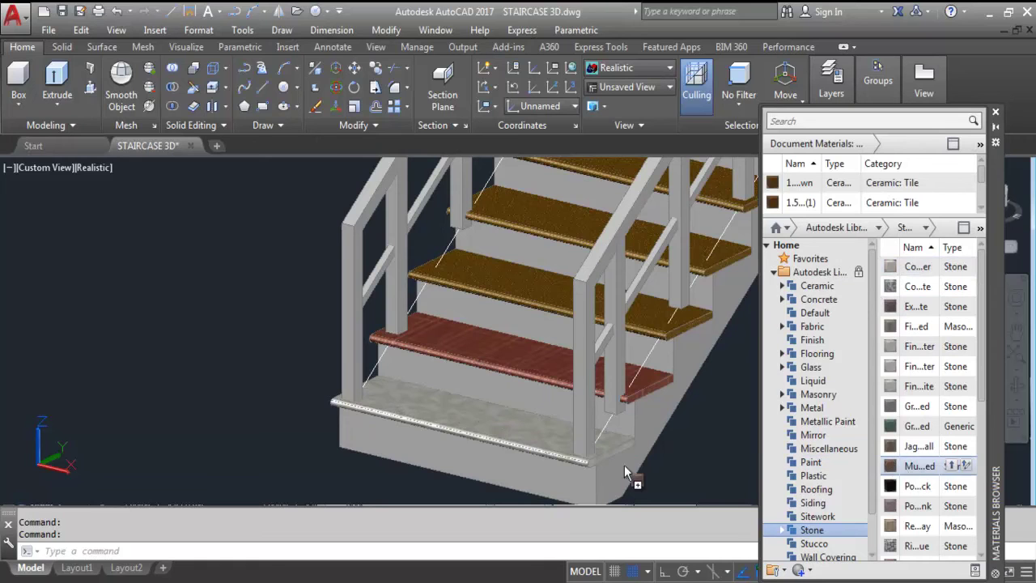
left_click_drag(478, 418, 477, 418)
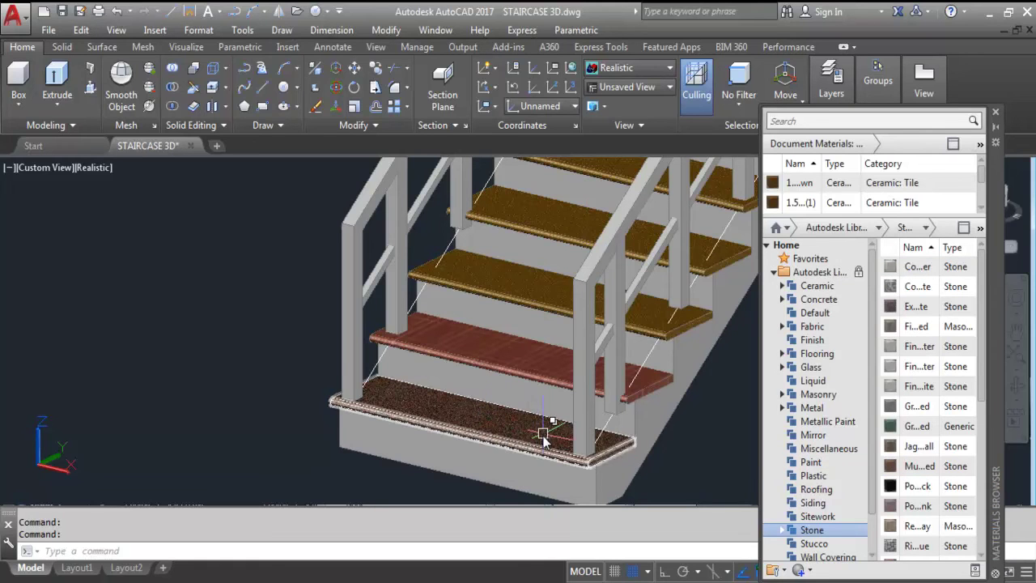
Give the lower treads a dark stone finish, widen the category tree, and list Metal materials
left_click_drag(917, 446, 533, 356)
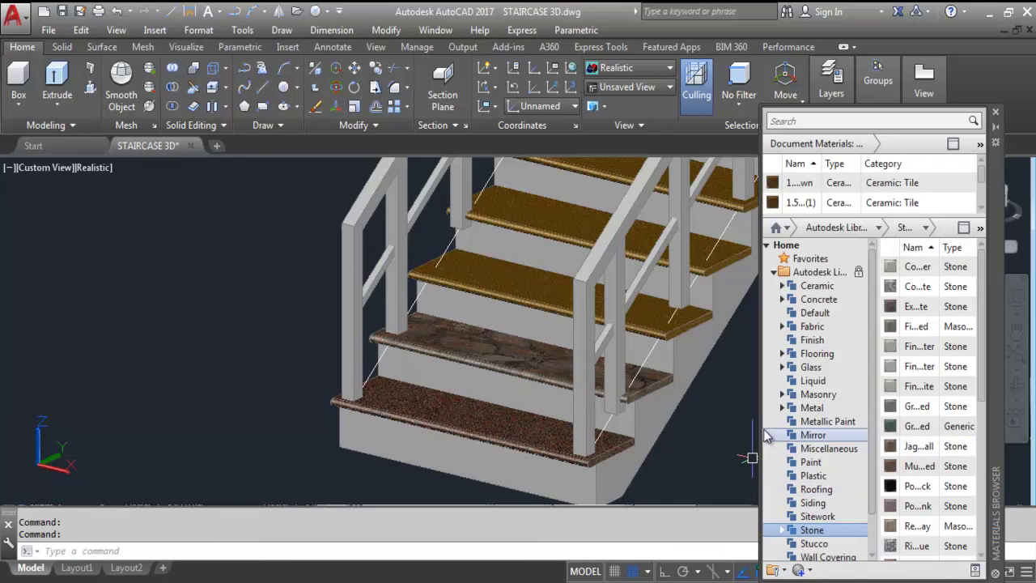
left_click_drag(918, 450, 541, 408)
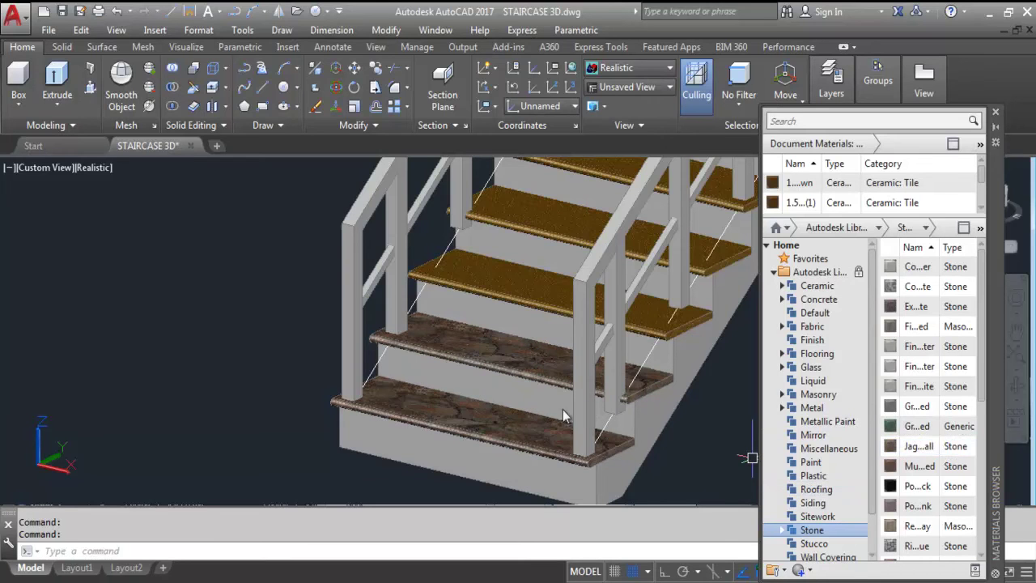
left_click_drag(911, 426, 535, 293)
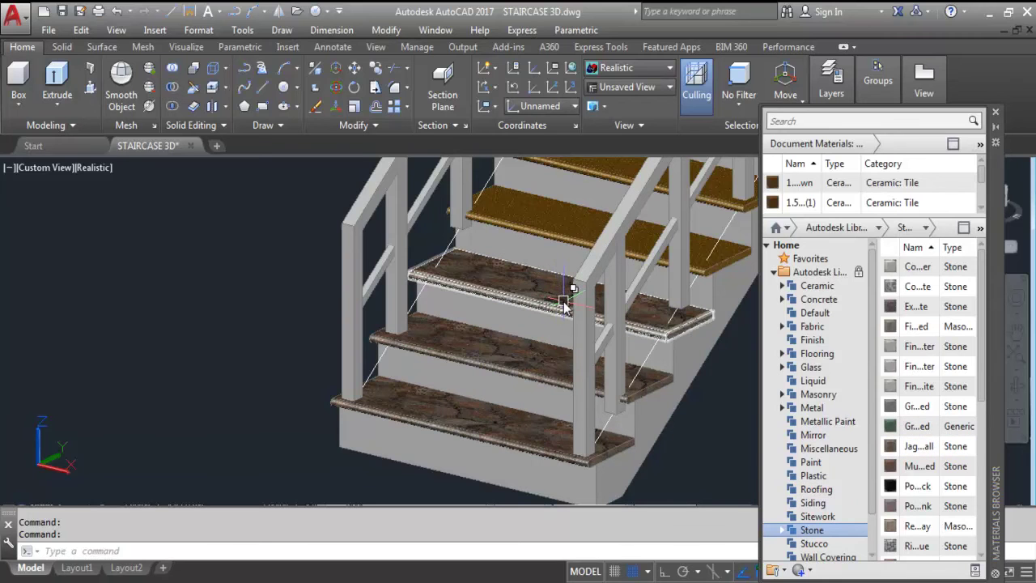
middle_click_drag(621, 261, 574, 382, "shift")
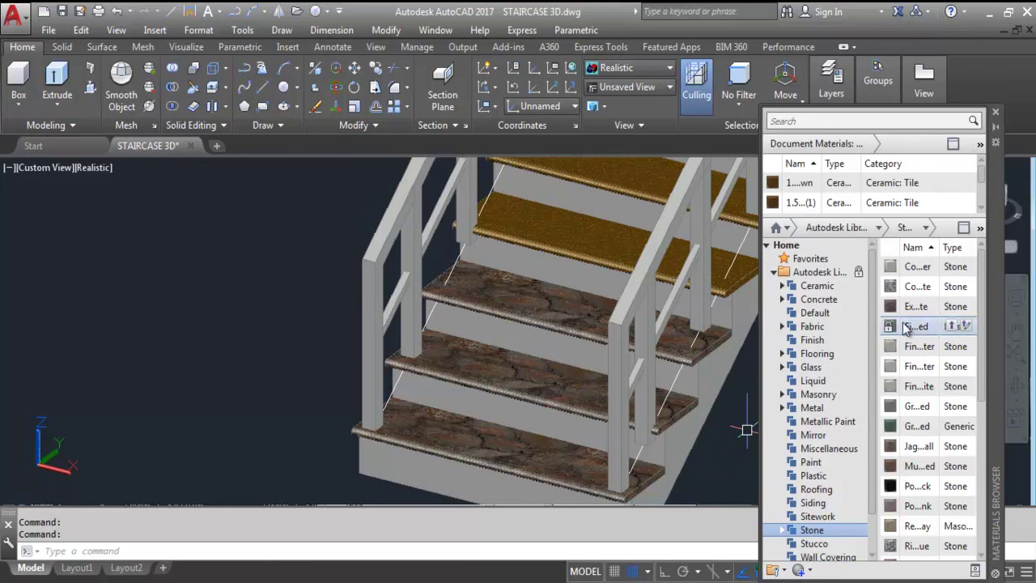
left_click_drag(877, 324, 896, 324)
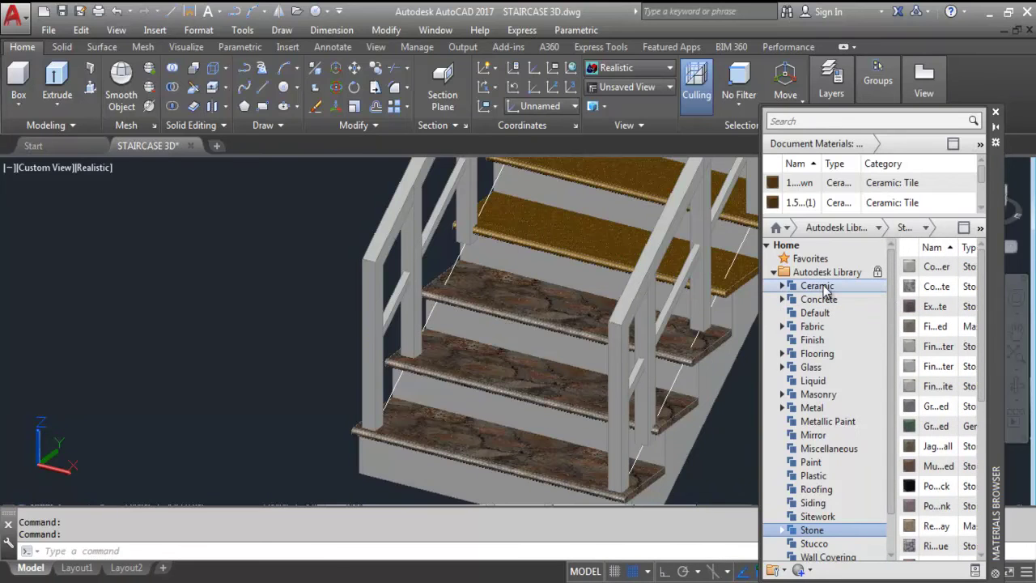
left_click(832, 412)
Apply a dark metal finish to a tread, then select several treads to check them
left_click_drag(911, 286, 588, 336)
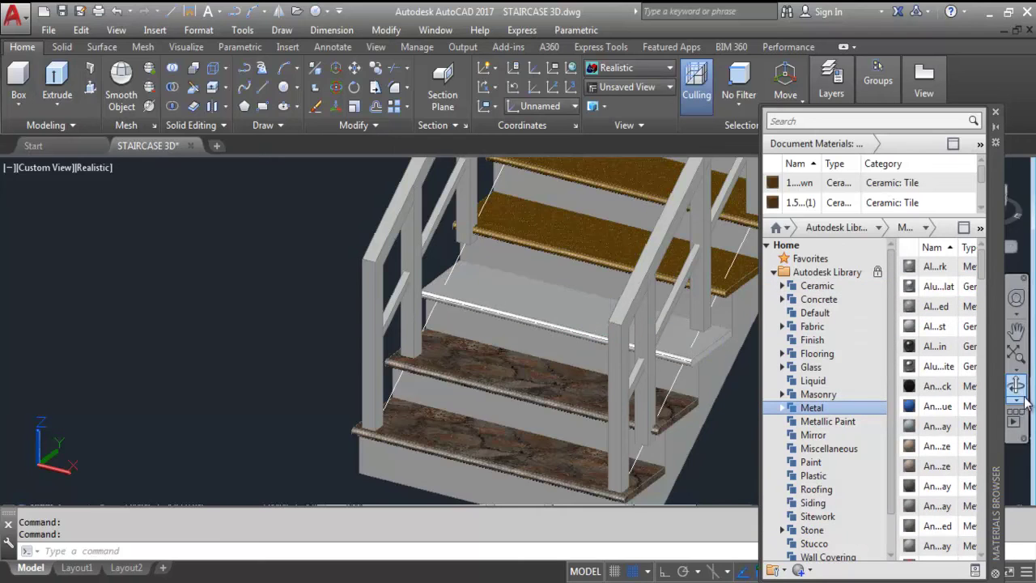
left_click_drag(935, 346, 575, 311)
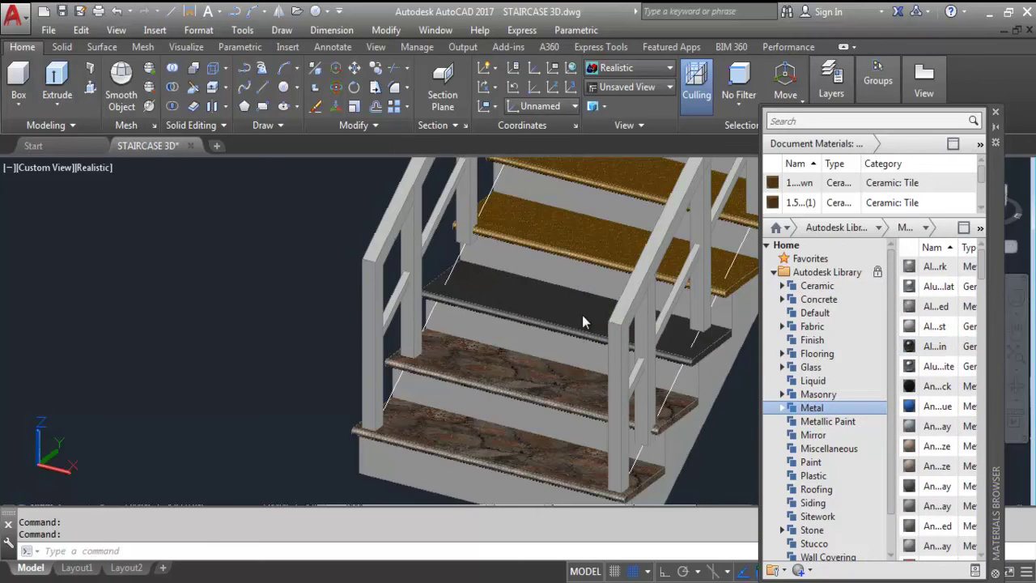
left_click(540, 399)
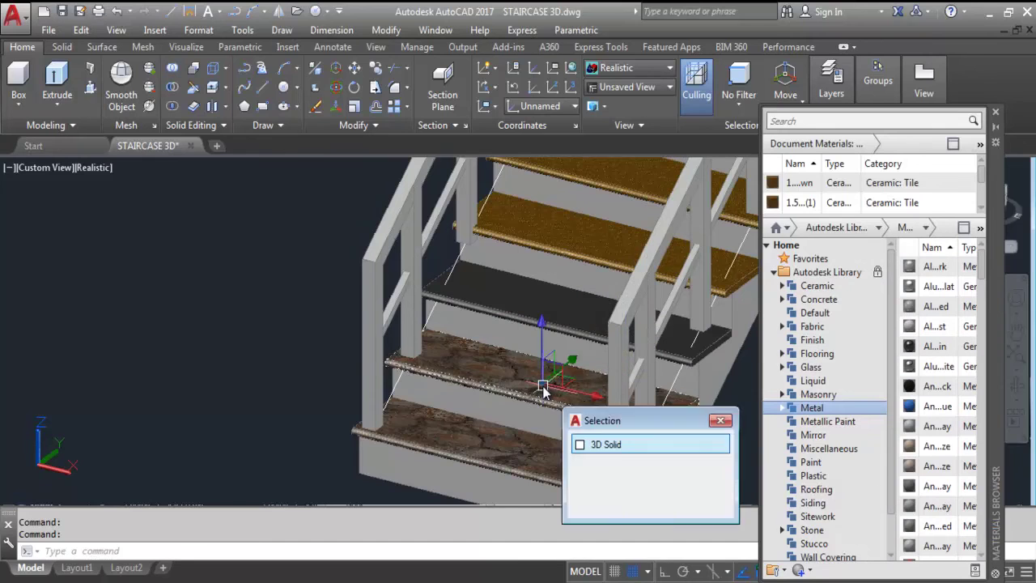
left_click(531, 460)
left_click(574, 308)
left_click(596, 233)
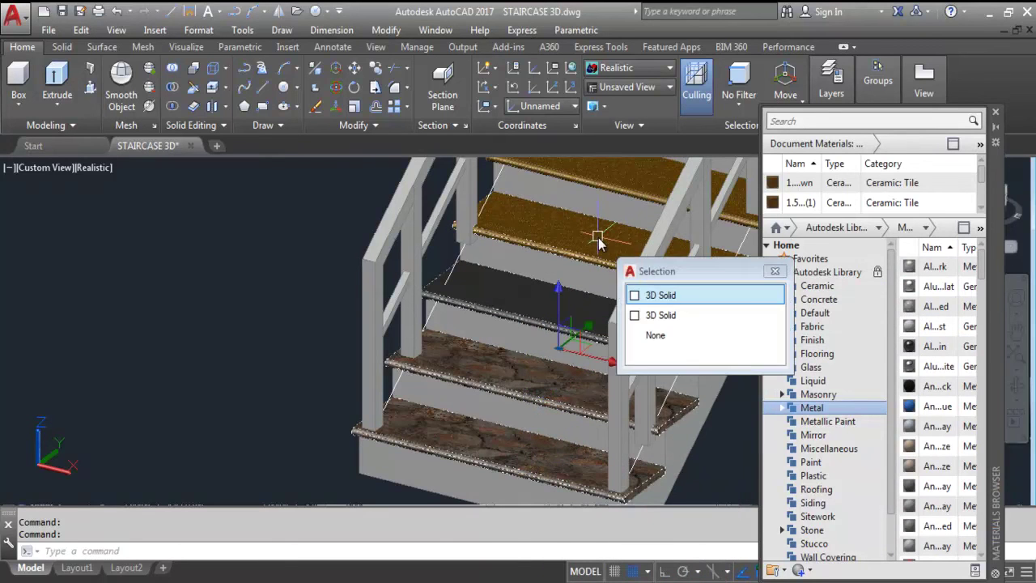
Dismiss the Selection cycling list, undo the last material assignment, and zoom out
left_click(780, 271)
key("ctrl+z")
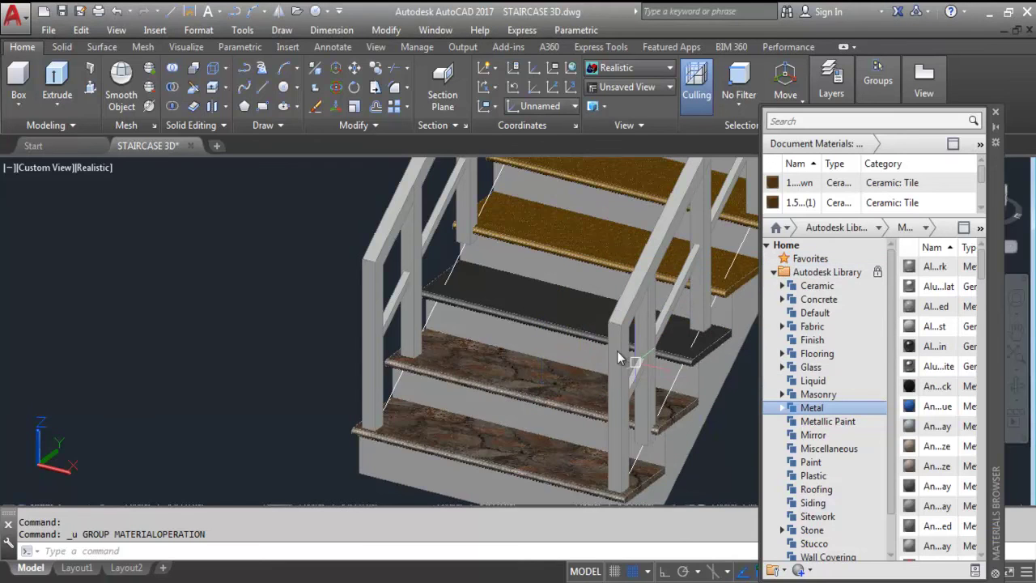
scroll(632, 362, "down", 4)
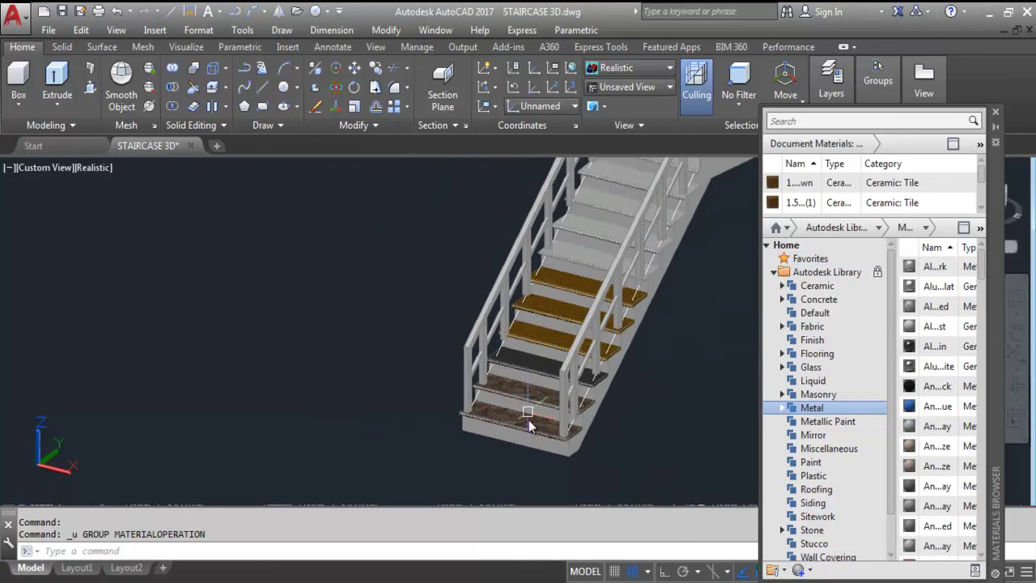
Cover the bottom three treads with the 3in terracotta Ceramic tile material
left_click(839, 286)
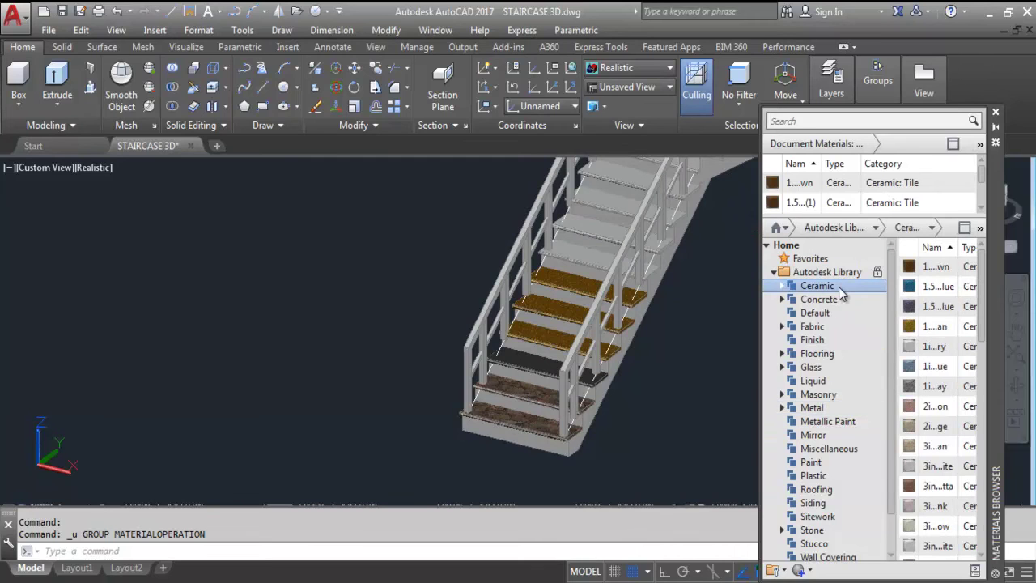
mouse_move(949, 491)
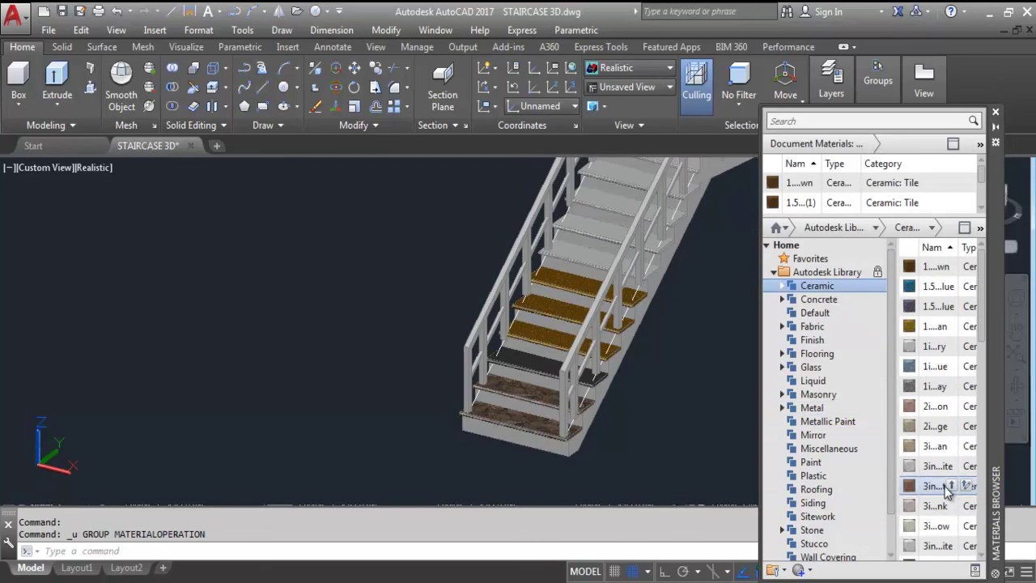
left_click_drag(929, 484, 847, 487)
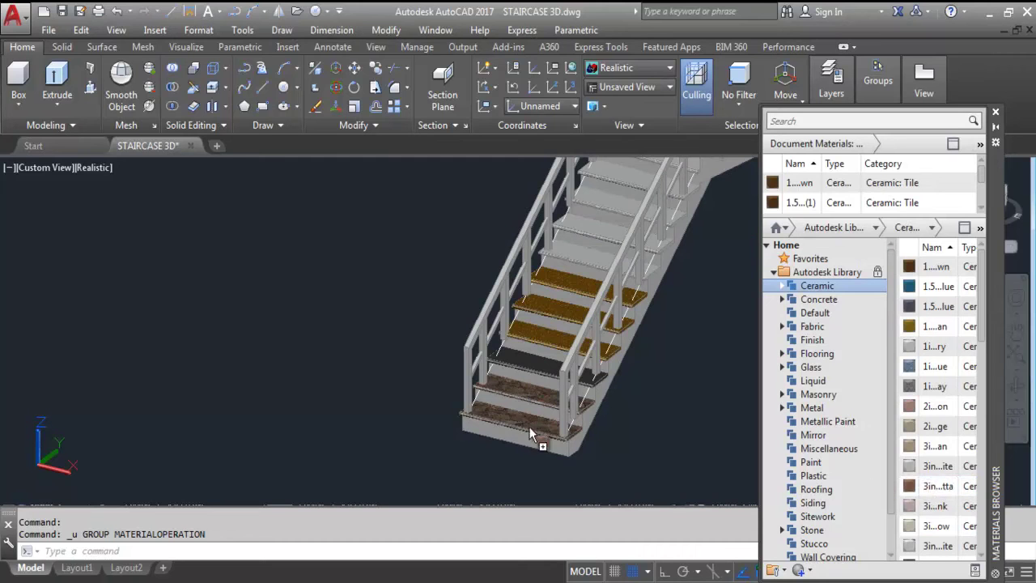
left_click_drag(519, 428, 519, 427)
scroll(534, 422, "up", 4)
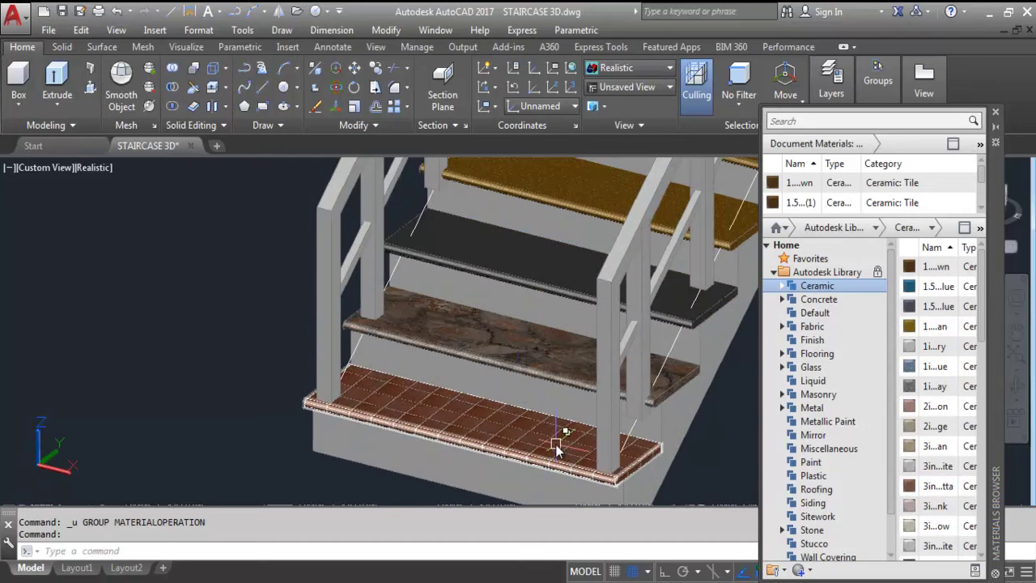
scroll(518, 387, "down", 3)
mouse_move(907, 486)
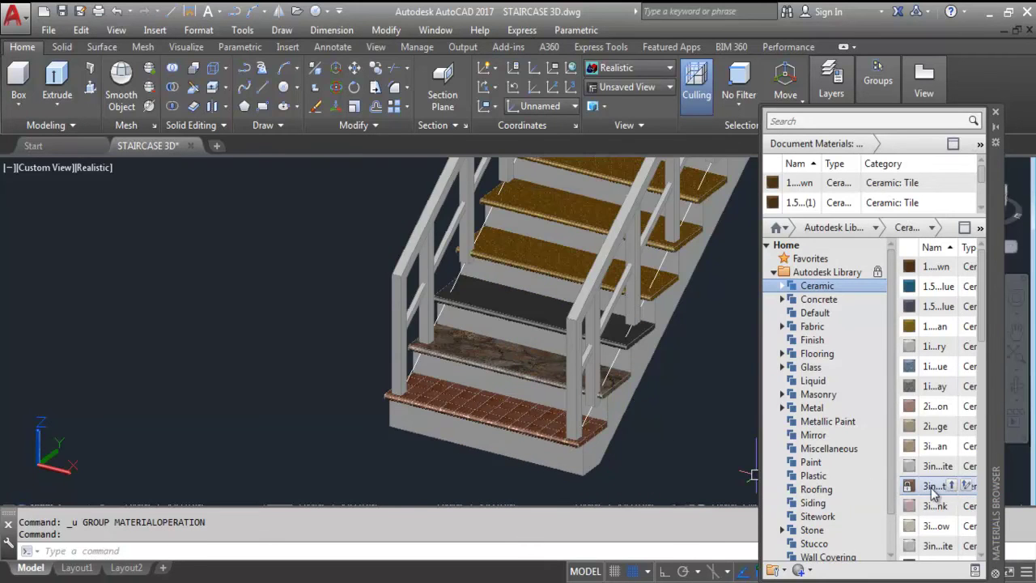
left_click_drag(932, 490, 505, 362)
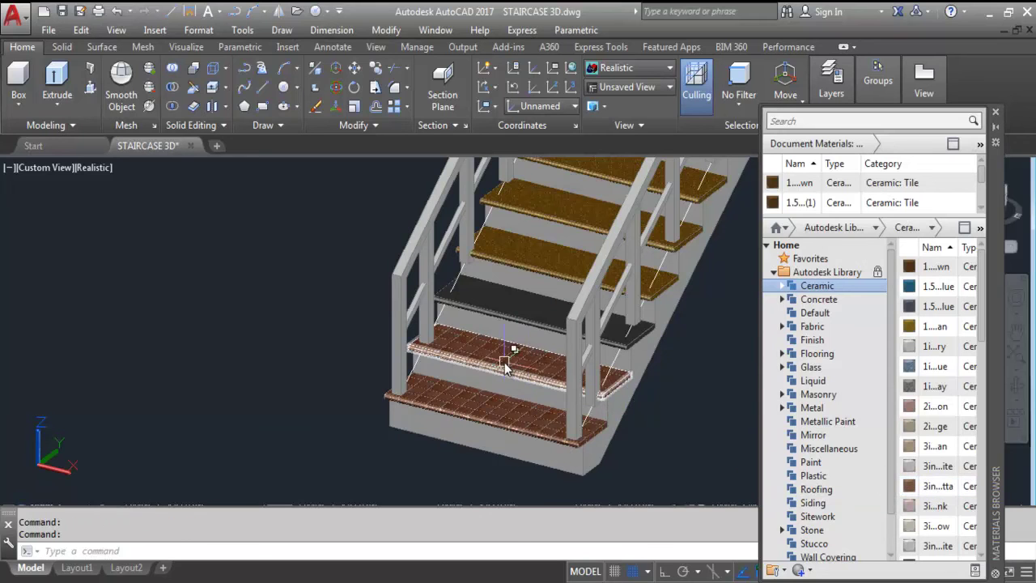
left_click_drag(920, 489, 905, 484)
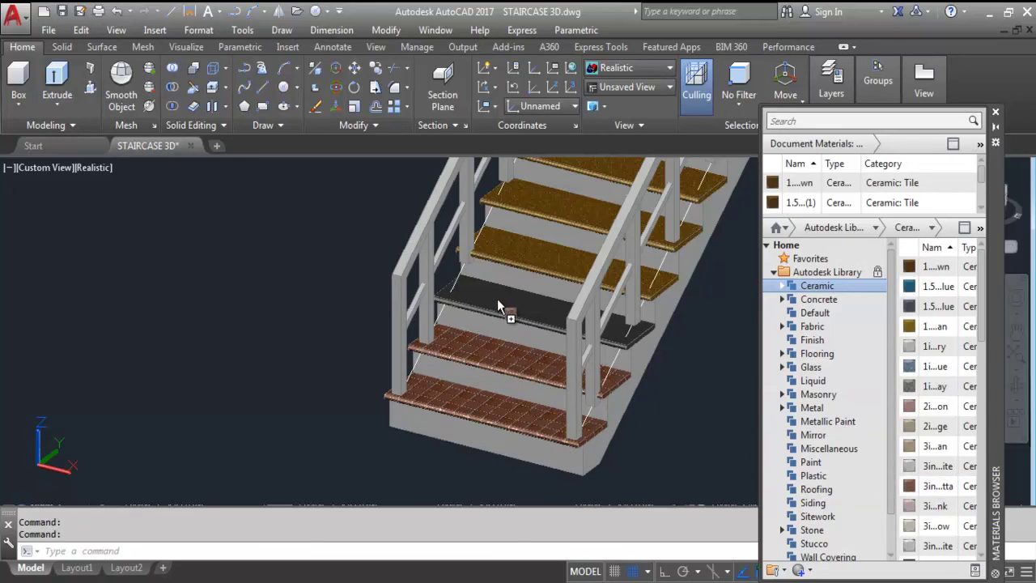
left_click_drag(502, 303, 498, 305)
Tile the remaining treads up to the top of the lower flight with the terracotta material
scroll(475, 408, "down", 5)
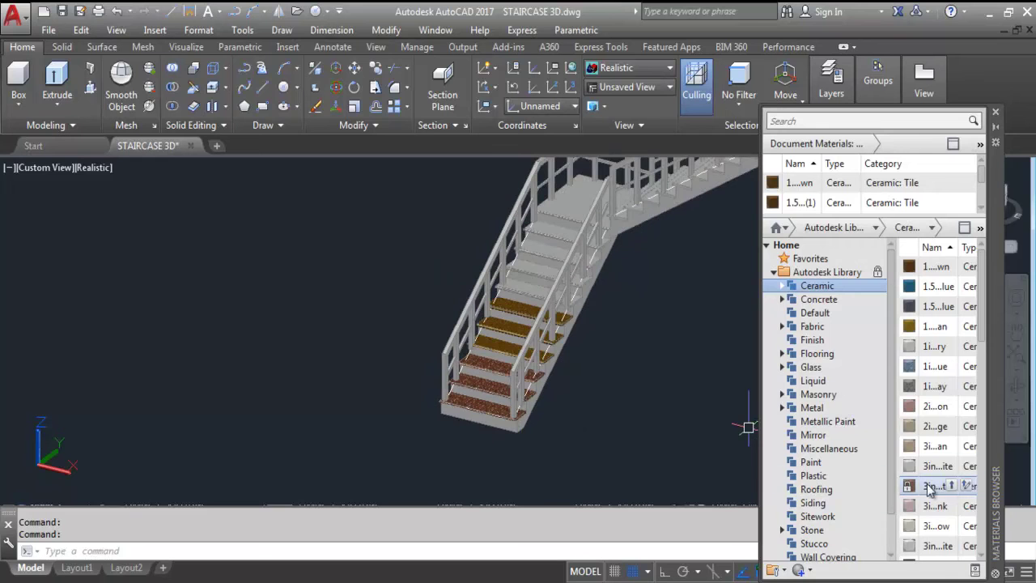
left_click_drag(936, 484, 662, 416)
left_click_drag(495, 348, 494, 347)
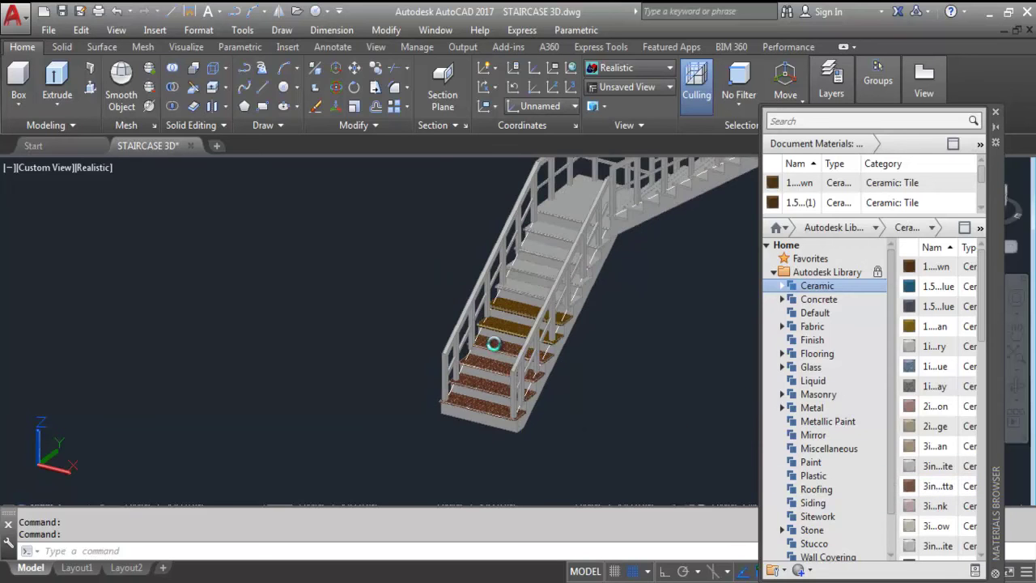
scroll(567, 353, "up", 3)
middle_click_drag(567, 354, 736, 363)
scroll(327, 271, "up", 2)
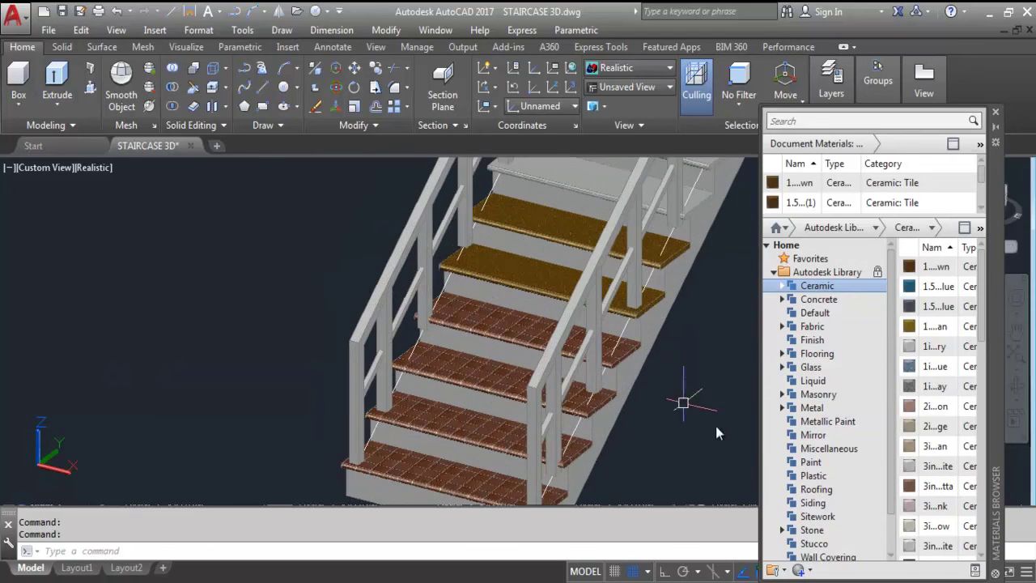
left_click_drag(935, 486, 513, 268)
left_click_drag(935, 488, 712, 379)
left_click_drag(558, 214, 555, 219)
scroll(571, 304, "down", 3)
scroll(567, 348, "up", 3)
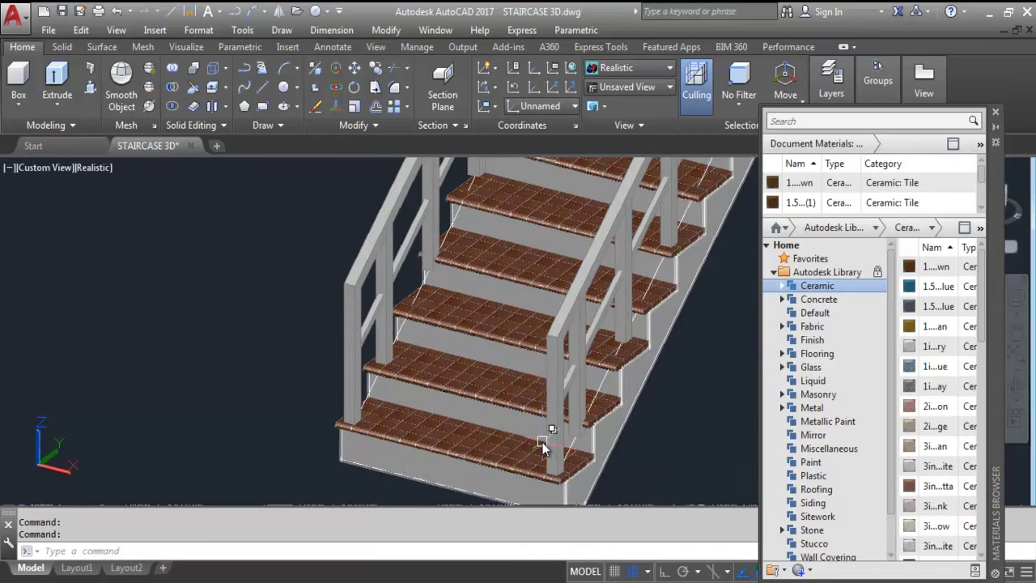
scroll(542, 442, "down", 4)
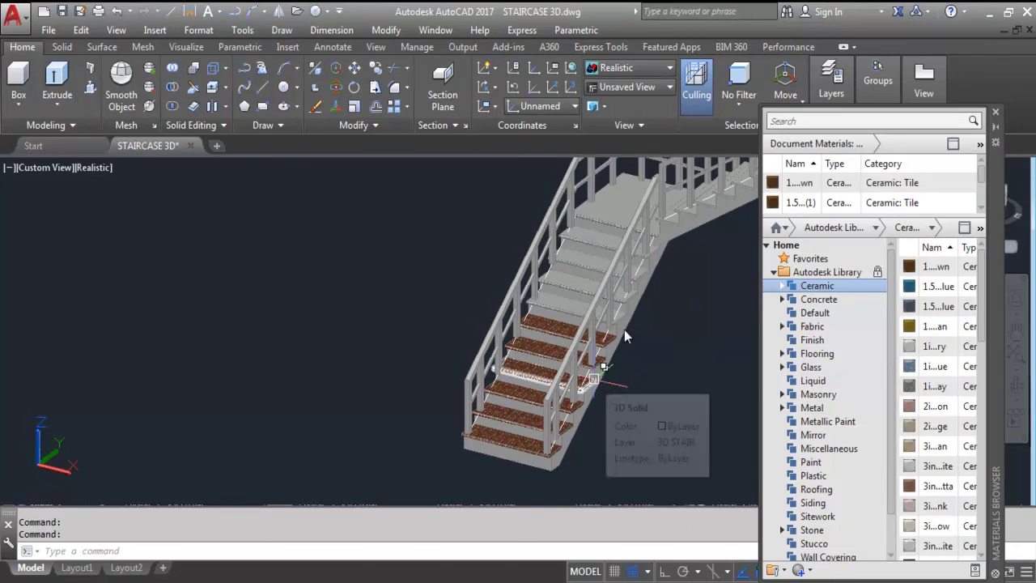
scroll(466, 484, "down", 2)
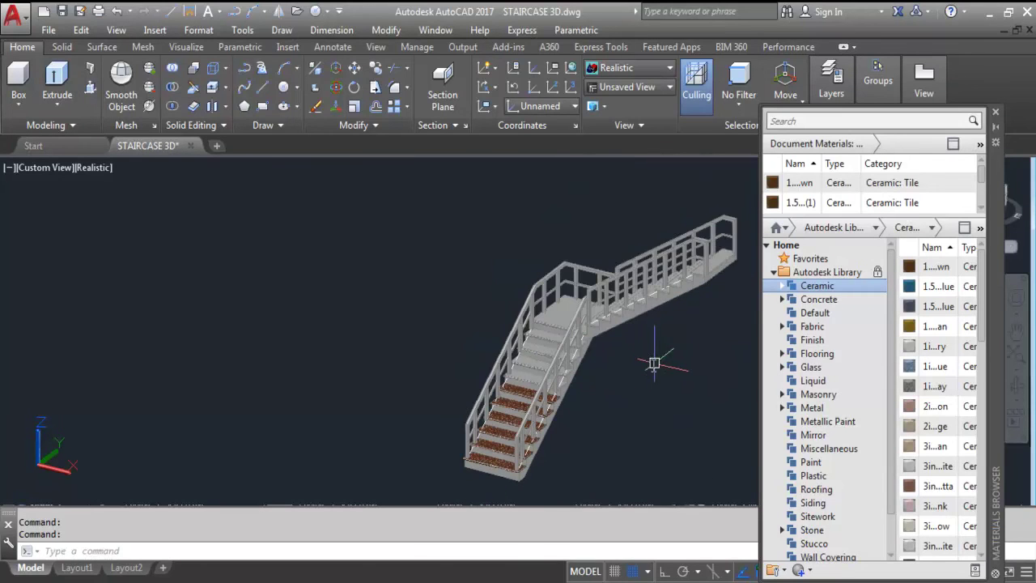
middle_click_drag(573, 335, 680, 330, "shift")
scroll(643, 334, "down", 2)
scroll(620, 348, "up", 5)
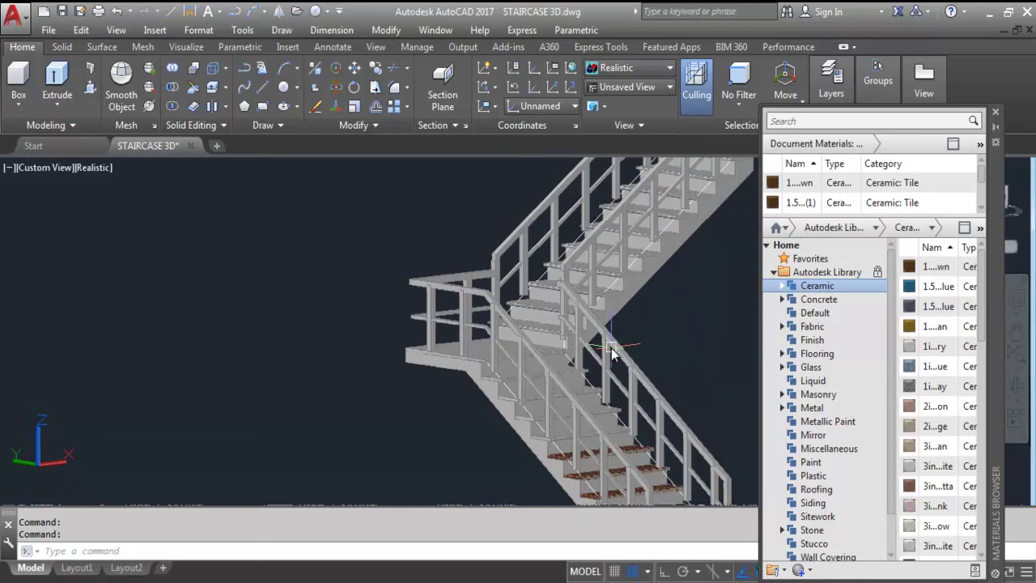
middle_click_drag(618, 384, 549, 405, "shift")
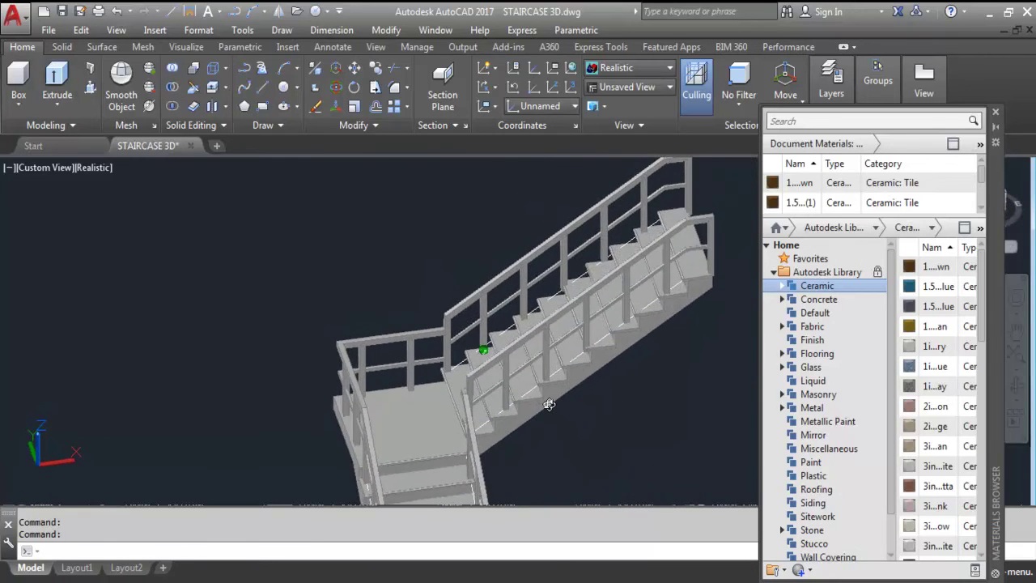
scroll(494, 390, "down", 2)
scroll(512, 450, "up", 4)
middle_click_drag(493, 428, 555, 428, "shift")
scroll(510, 377, "down", 3)
scroll(638, 456, "up", 3)
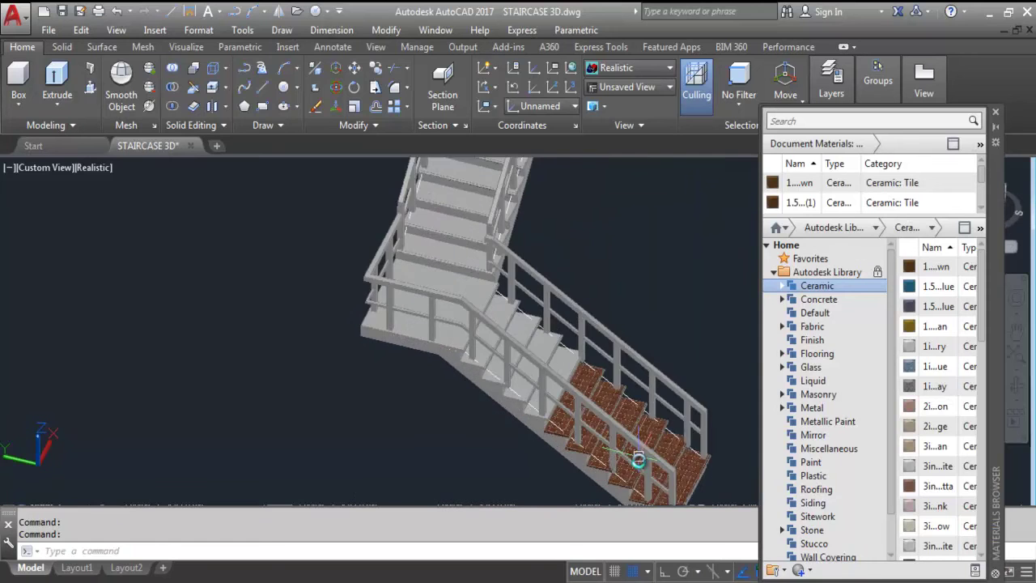
scroll(537, 386, "up", 3)
scroll(538, 397, "down", 5)
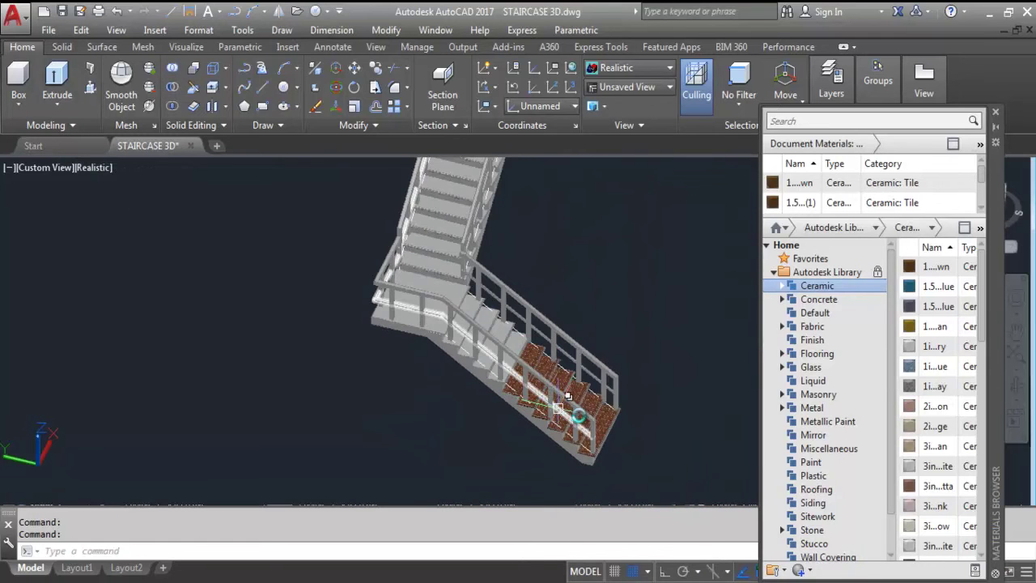
scroll(559, 405, "up", 3)
key("Escape")
key("Escape")
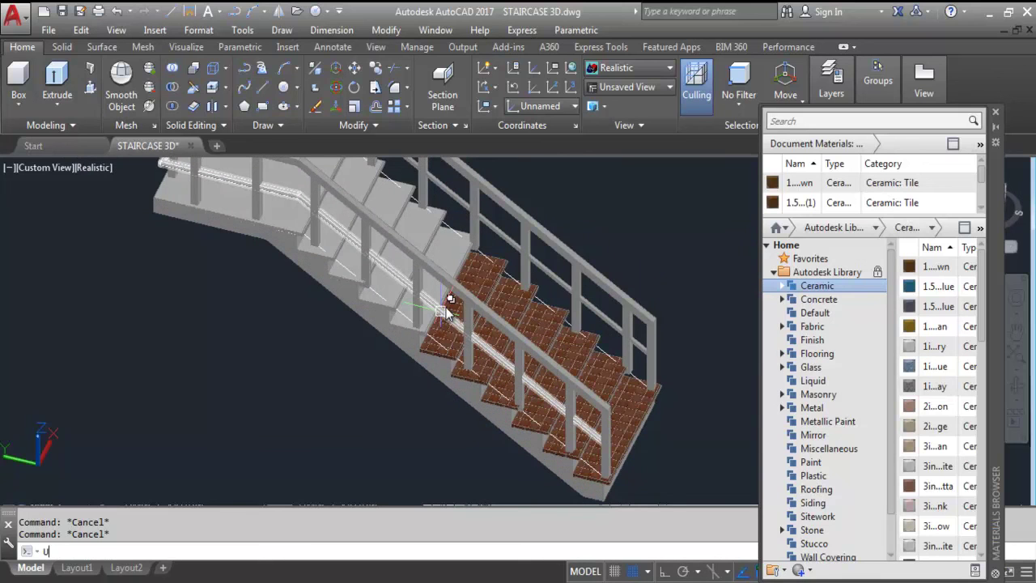
Start UNION and pick the first stair solids of the flight
type("UNI")
key("Return")
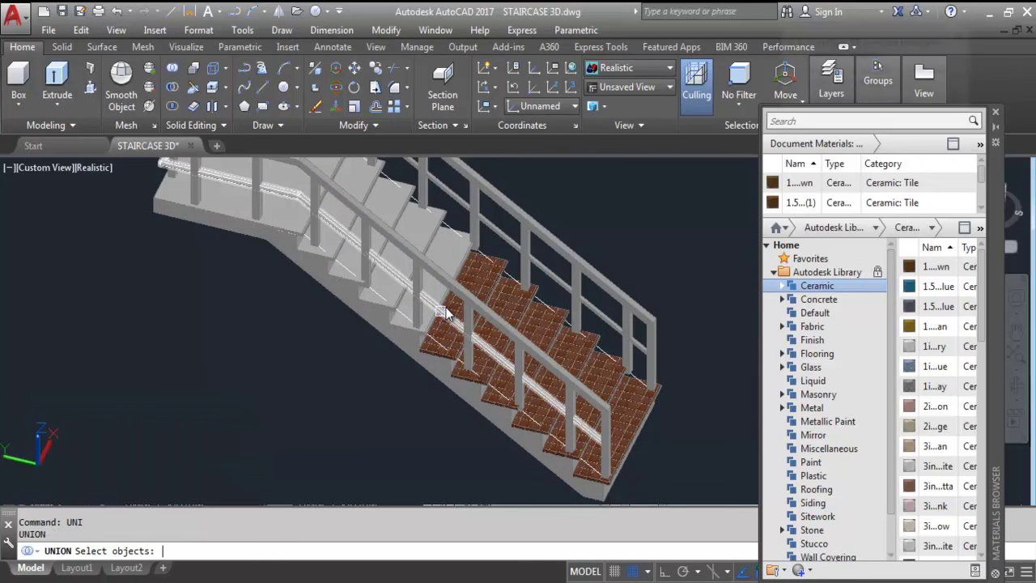
scroll(633, 416, "up", 2)
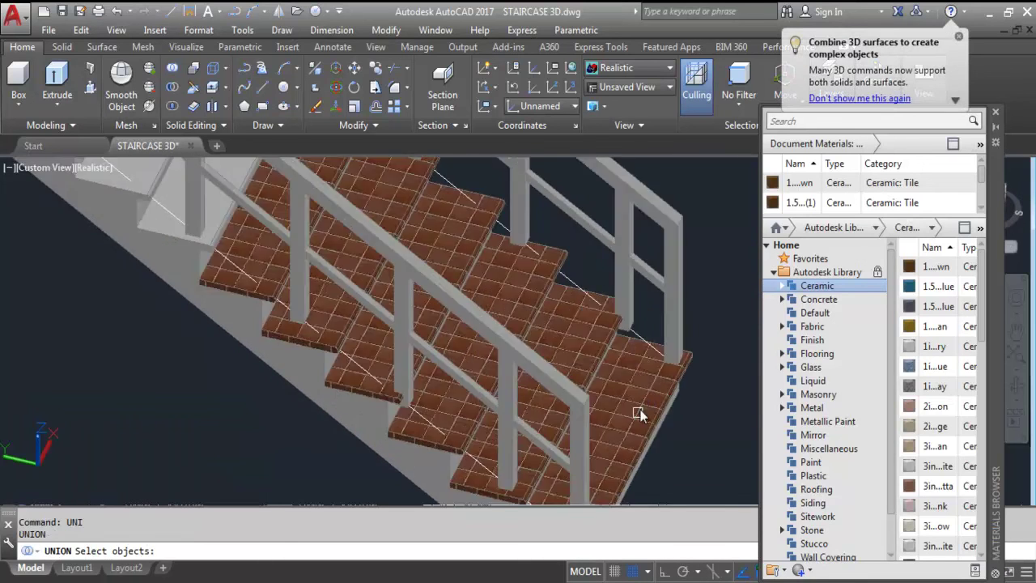
left_click(649, 393)
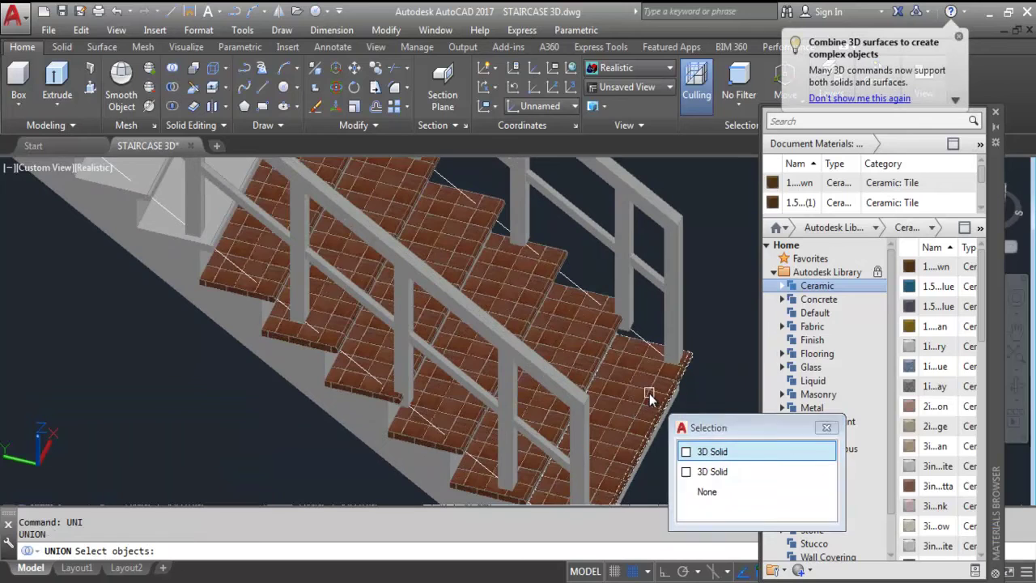
left_click(587, 338)
left_click(500, 282)
left_click(449, 222)
left_click(374, 198)
left_click(453, 294)
scroll(489, 273, "down", 2)
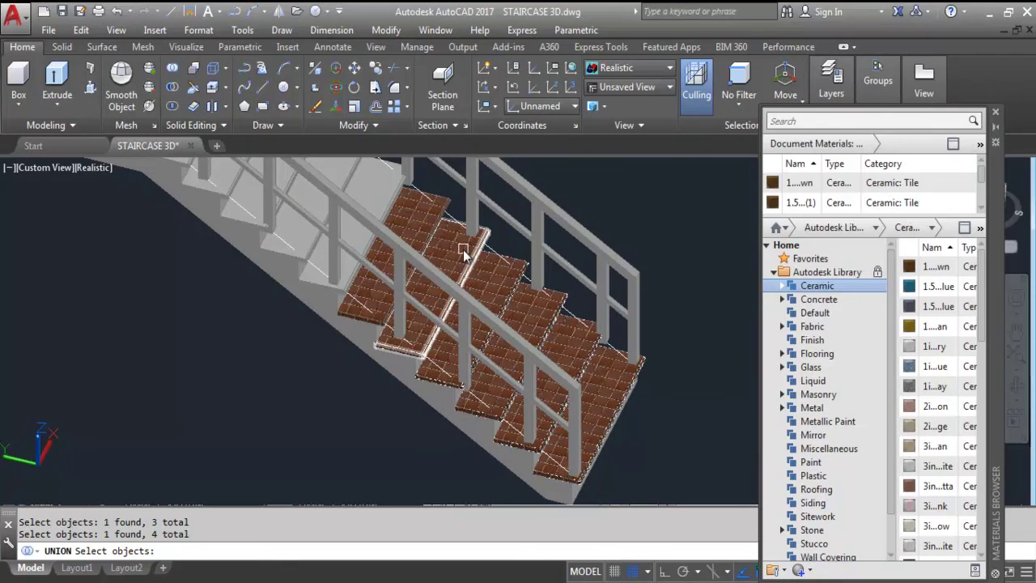
left_click(456, 254)
left_click(411, 221)
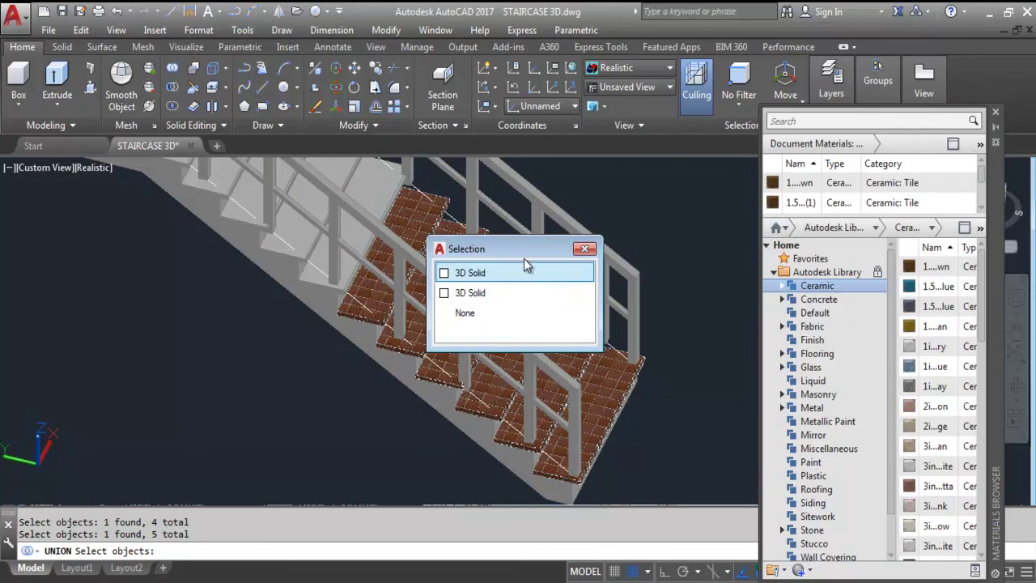
left_click(498, 279)
Add more stair solids, choosing the first overlapping 3D Solid, then orbit toward the other flight
scroll(585, 341, "down", 2)
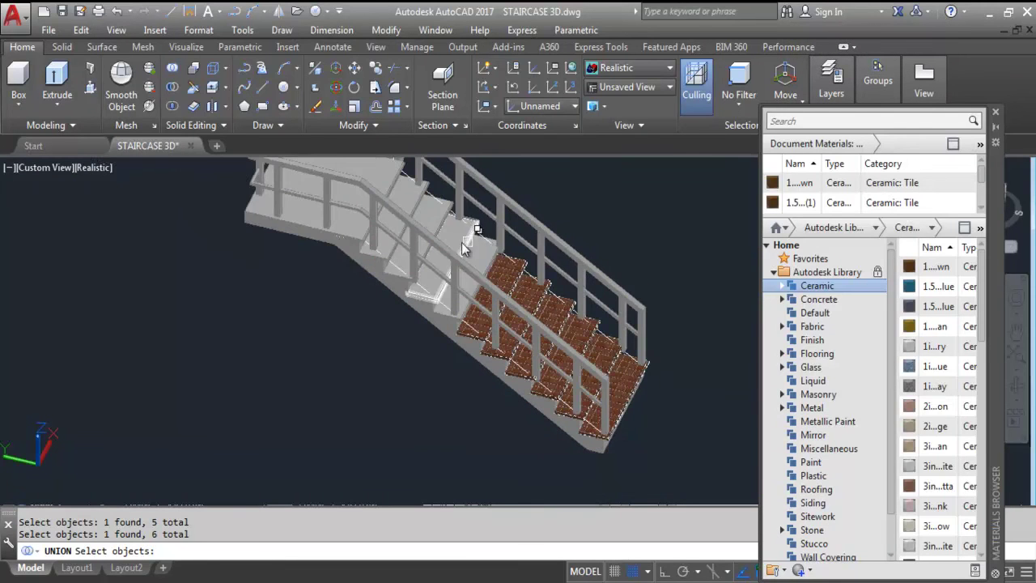
scroll(473, 248, "up", 3)
left_click(457, 209)
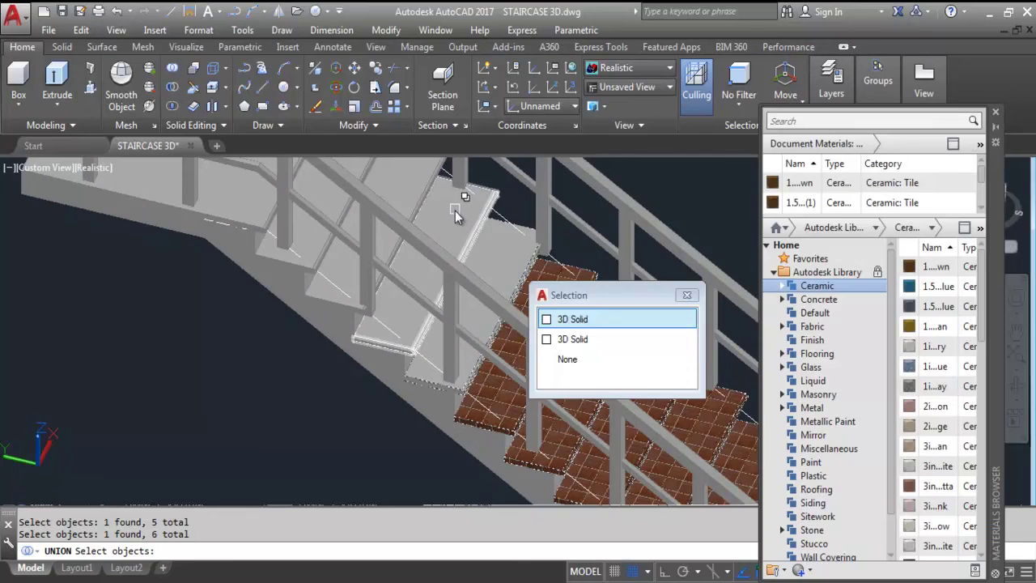
left_click(409, 199)
left_click(492, 241)
scroll(603, 360, "down", 3)
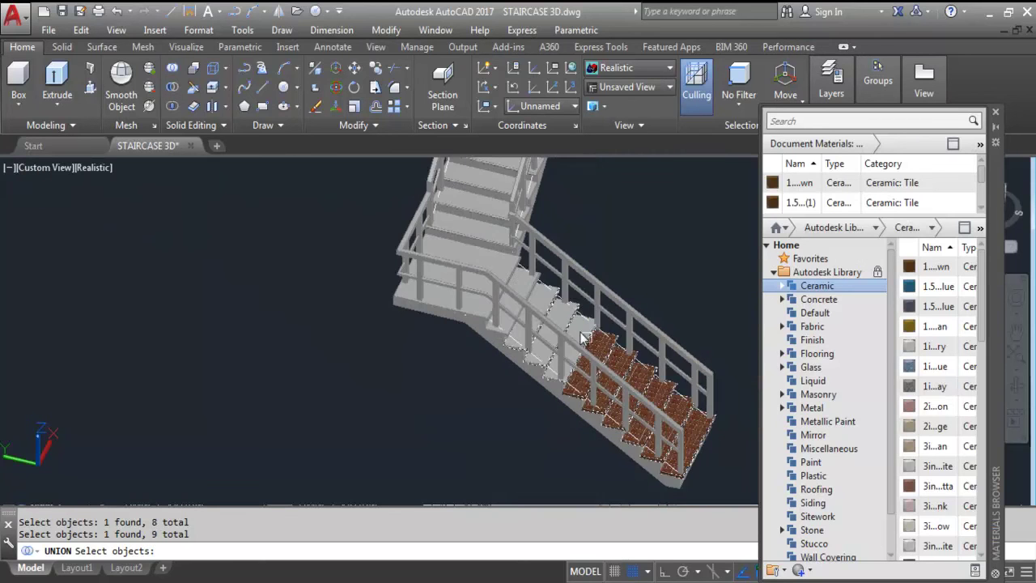
scroll(534, 298, "up", 2)
left_click(520, 273)
left_click(467, 245)
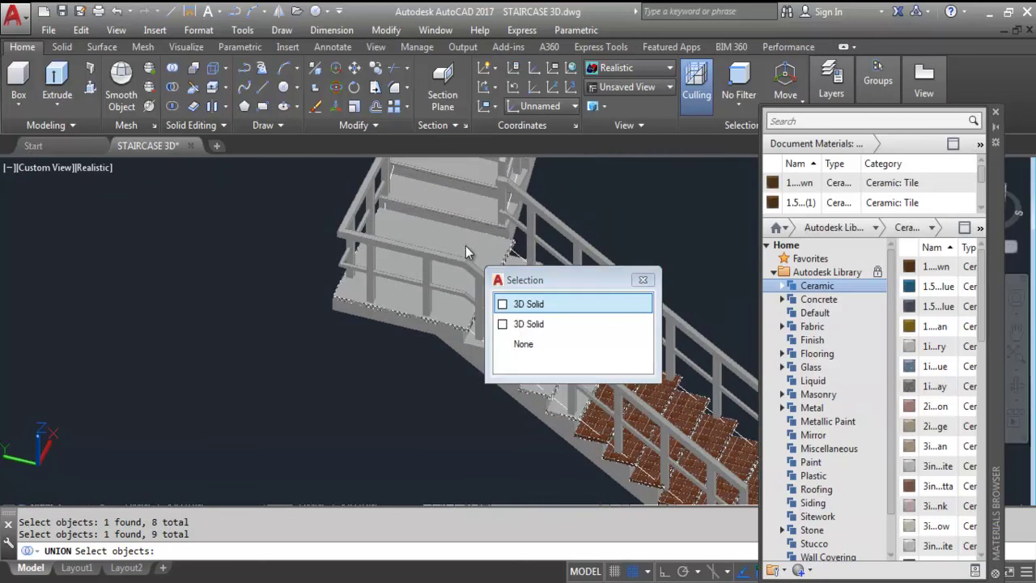
left_click(533, 311)
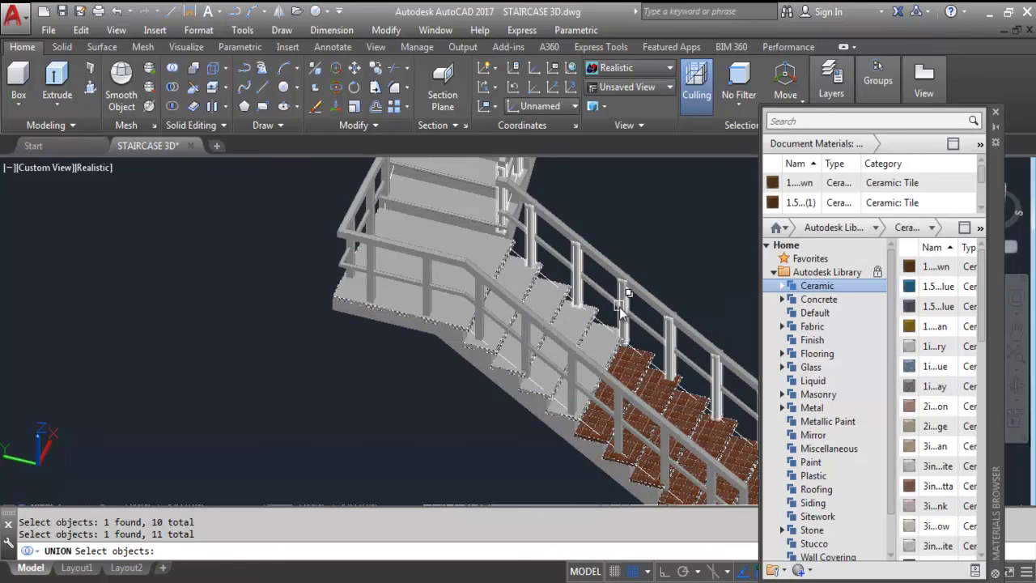
scroll(515, 339, "down", 2)
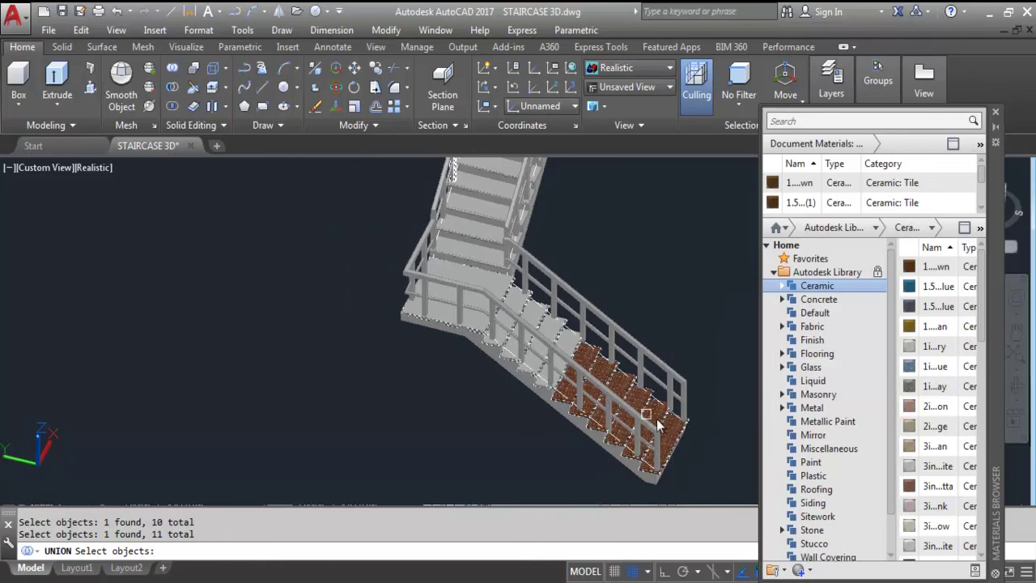
scroll(486, 293, "up", 2)
middle_click_drag(450, 303, 528, 385, "shift")
scroll(522, 316, "down", 3)
scroll(519, 315, "up", 3)
Add the second flight's stairs and upper treads to the union, reaching 21 selected solids
left_click(519, 316)
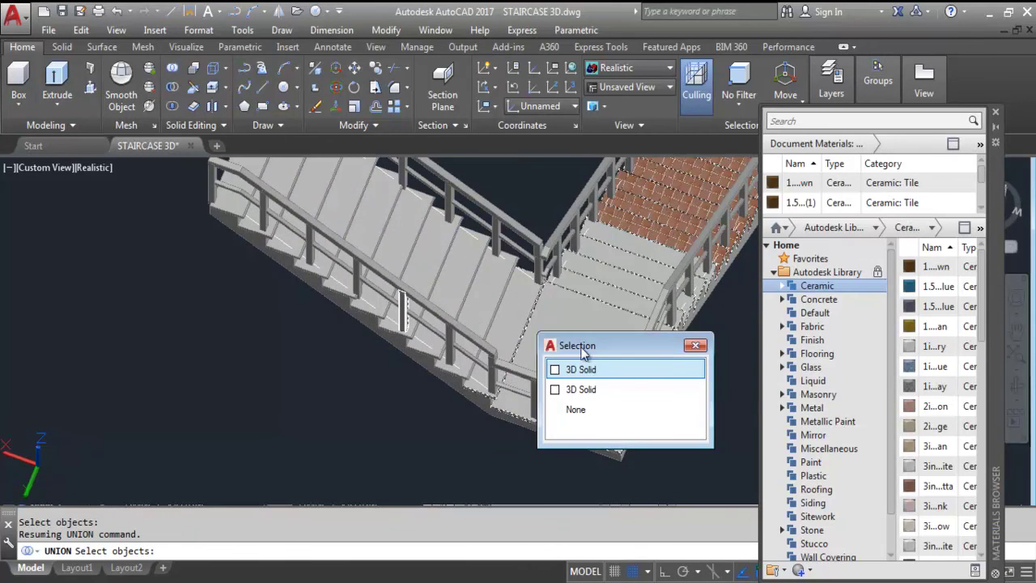
left_click(581, 370)
left_click(497, 281)
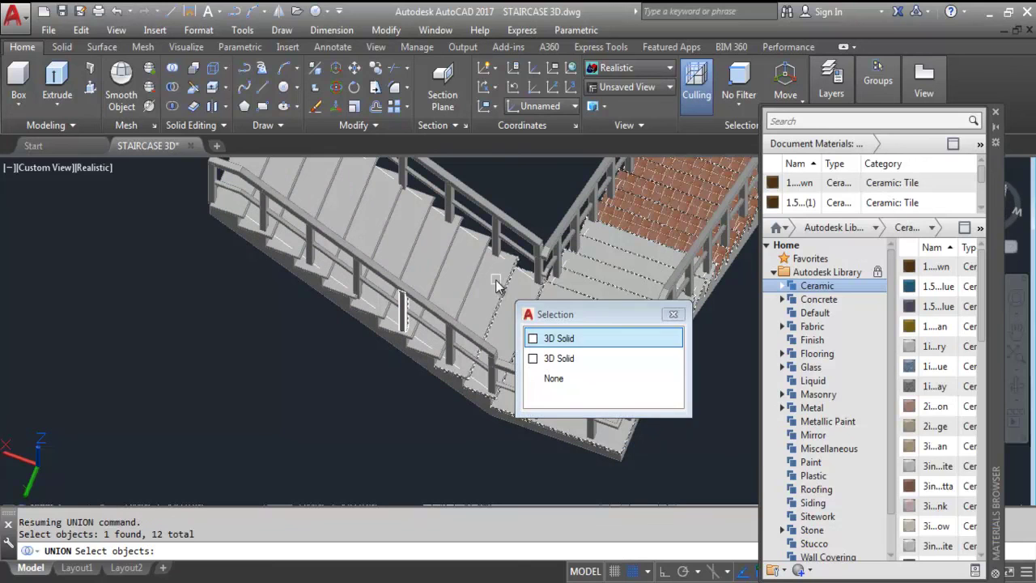
left_click(455, 267)
left_click(442, 251)
left_click(399, 213)
left_click(375, 210)
left_click(441, 271)
scroll(421, 274, "down", 3)
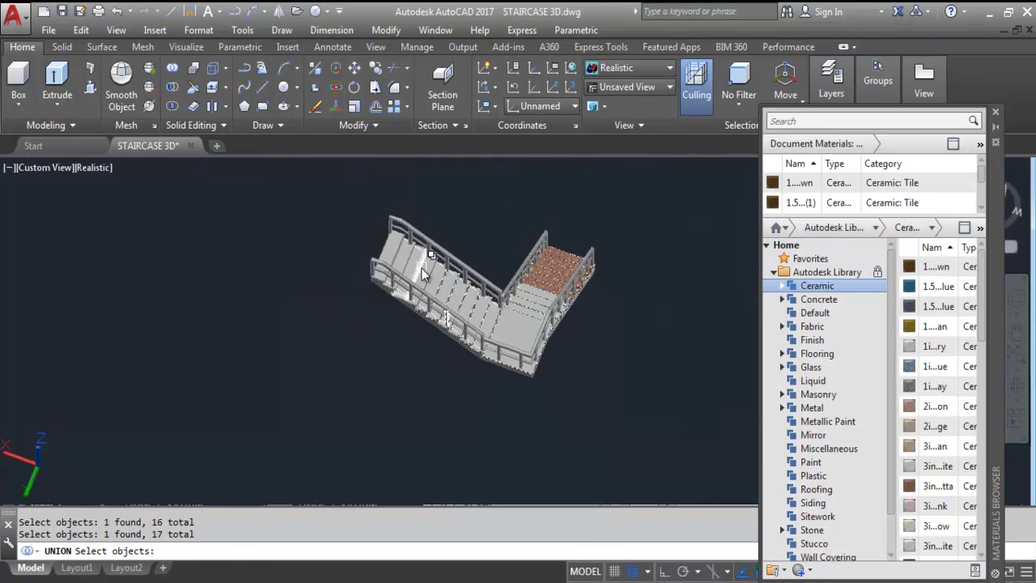
scroll(422, 273, "up", 4)
left_click(463, 302)
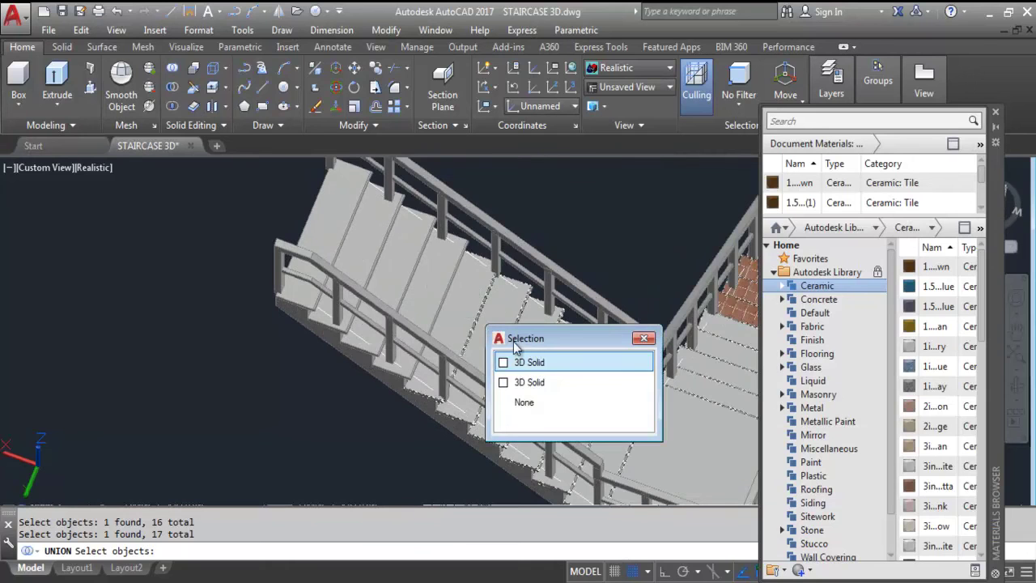
left_click(447, 271)
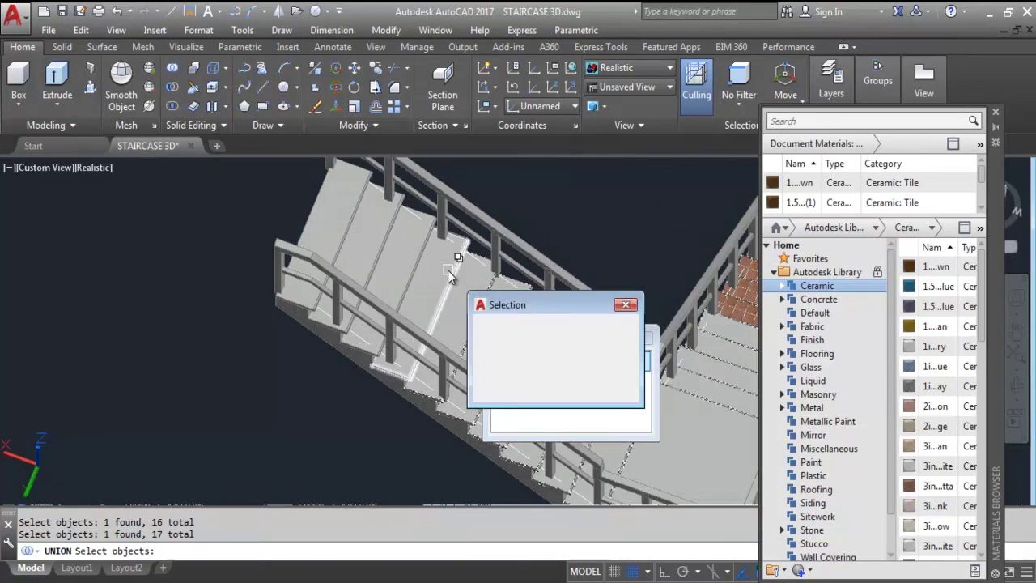
left_click(400, 255)
left_click(368, 241)
left_click(336, 221)
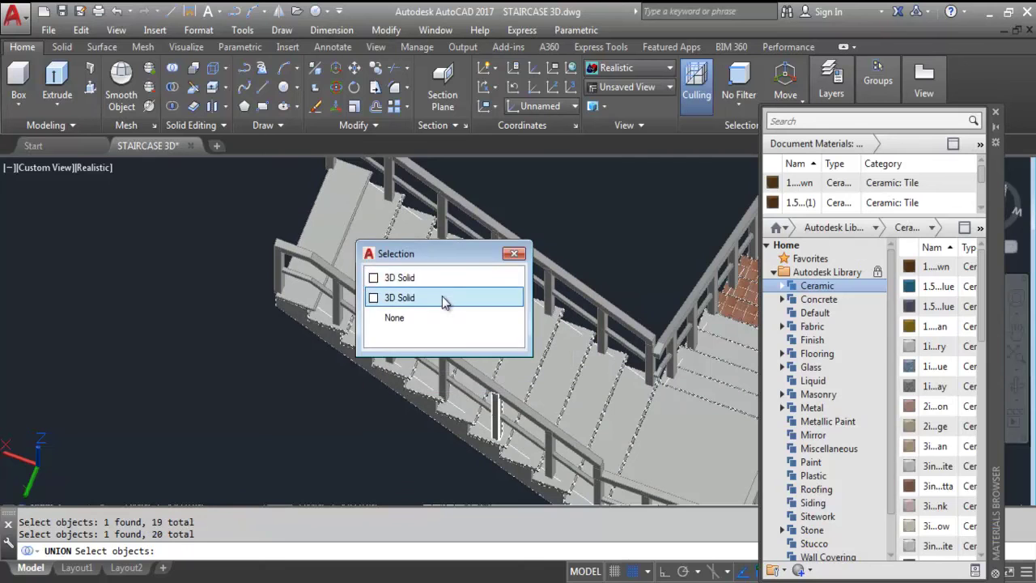
left_click(440, 283)
Complete UNION to join the 21 solids, then select the staircase and orbit to a low side view
key("Return")
scroll(556, 380, "down", 4)
left_click(555, 380)
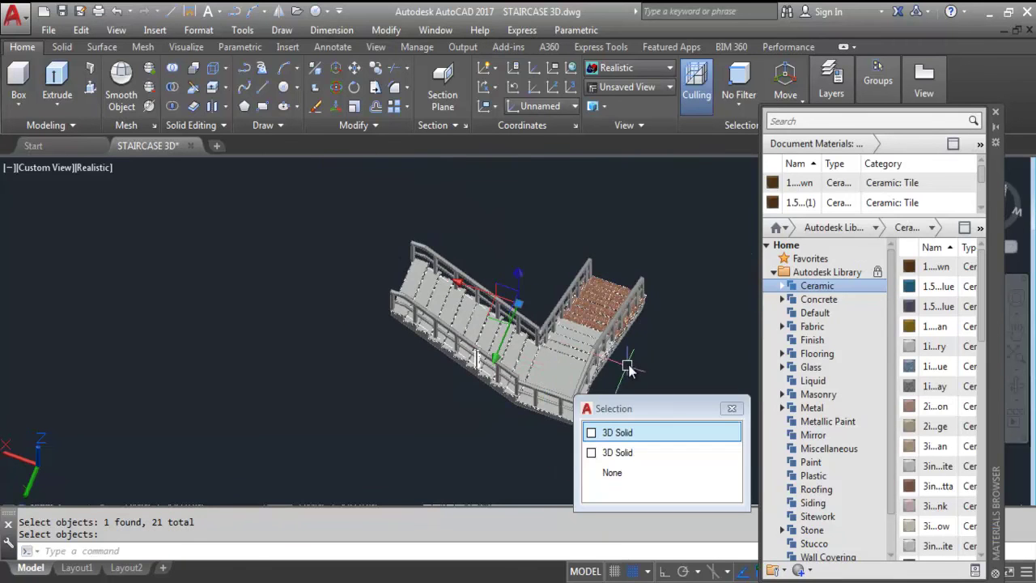
scroll(591, 360, "up", 4)
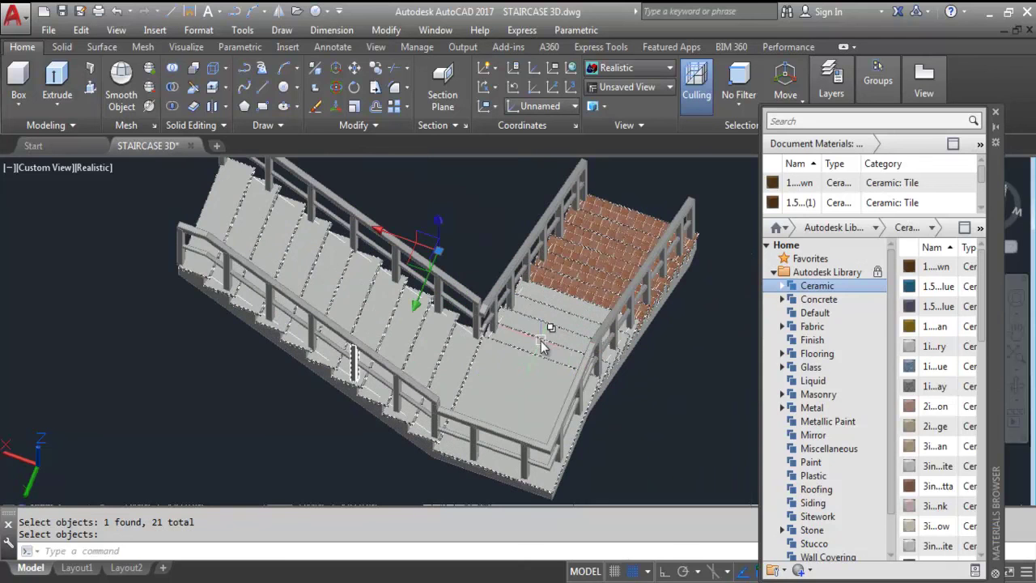
middle_click_drag(530, 324, 337, 245, "shift")
middle_click_drag(354, 381, 308, 366, "shift")
scroll(344, 409, "down", 2)
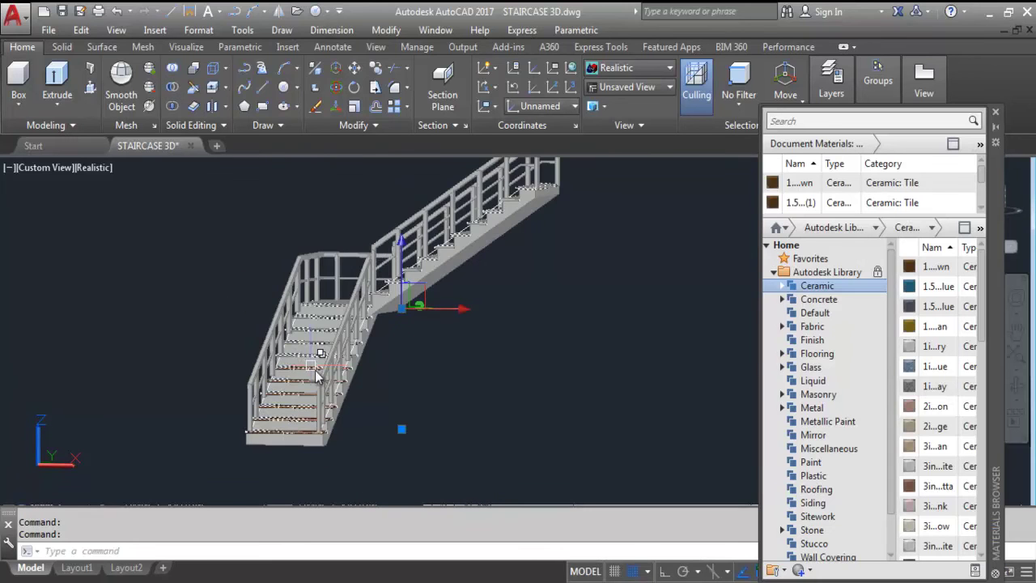
scroll(432, 395, "up", 2)
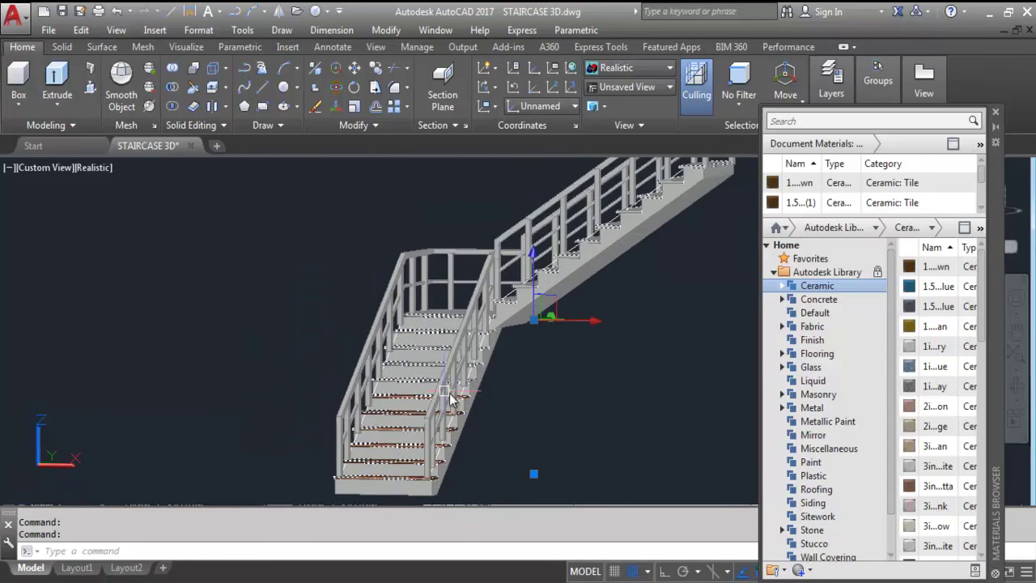
key("Escape")
scroll(426, 417, "up", 3)
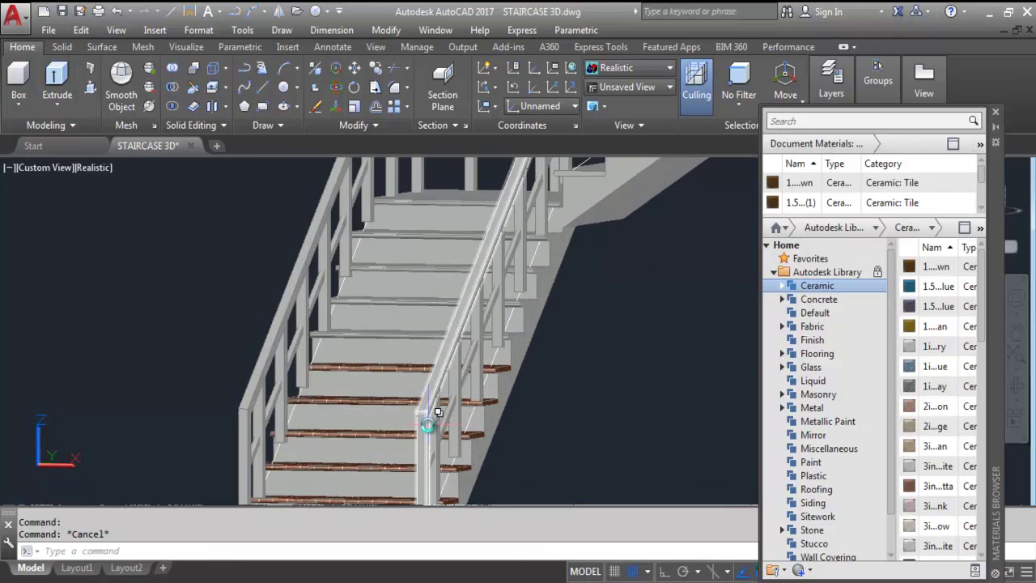
middle_click_drag(425, 367, 410, 402, "shift")
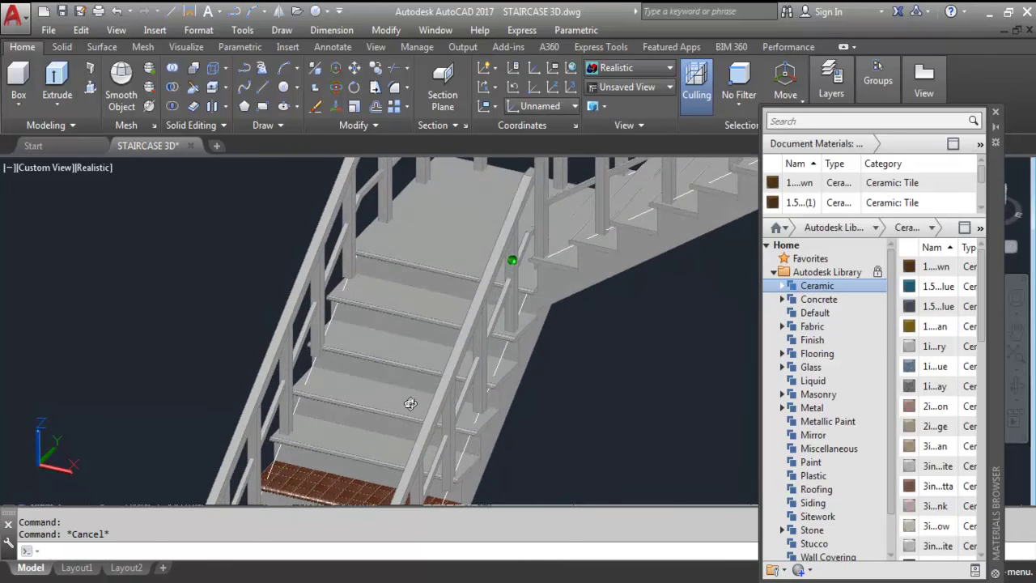
scroll(420, 381, "down", 5)
scroll(405, 438, "up", 5)
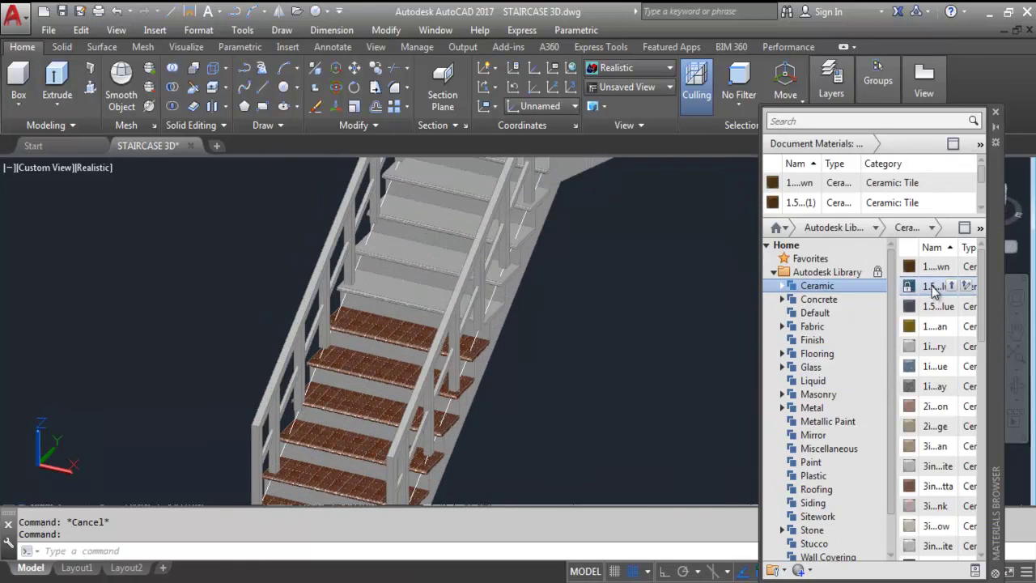
left_click_drag(367, 309, 384, 287)
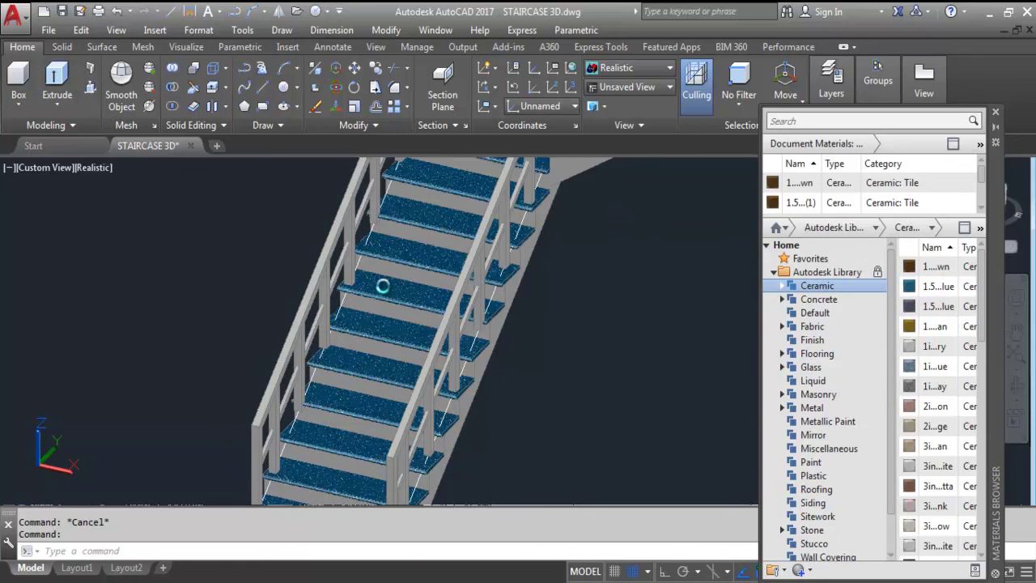
scroll(393, 340, "down", 4)
scroll(431, 263, "up", 3)
scroll(423, 398, "down", 3)
scroll(435, 462, "up", 6)
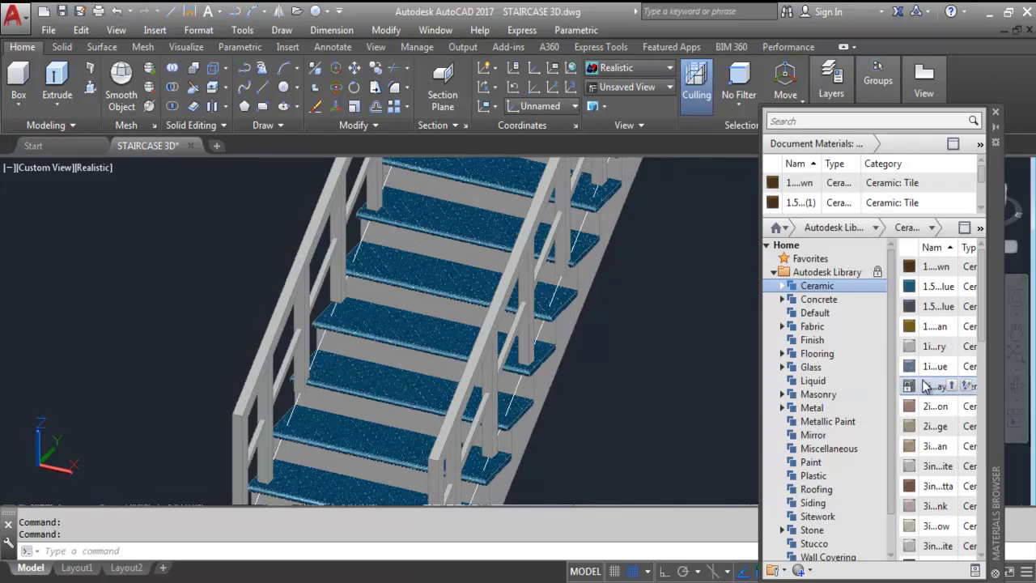
left_click_drag(437, 382, 433, 332)
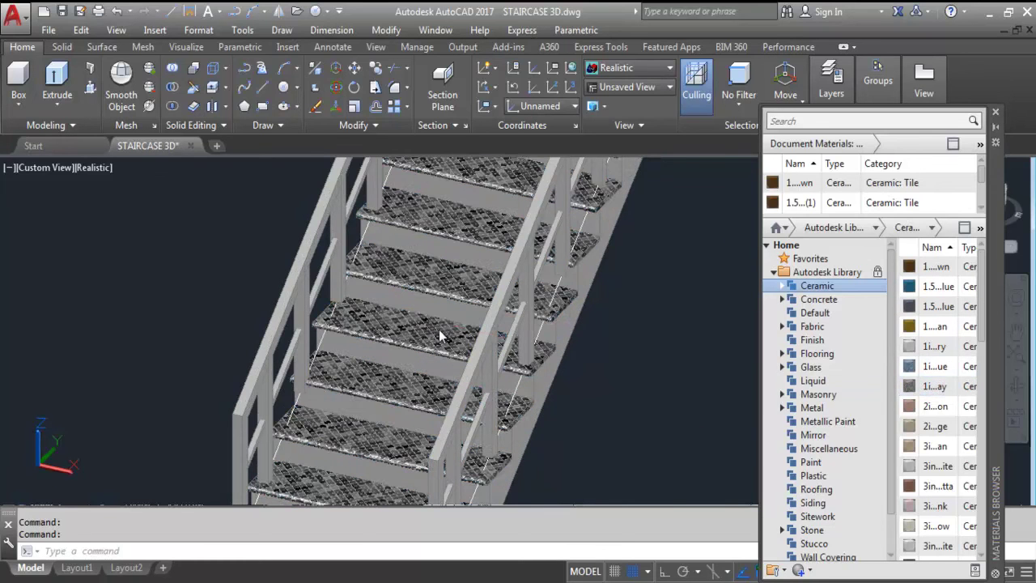
scroll(455, 374, "up", 3)
scroll(456, 373, "down", 5)
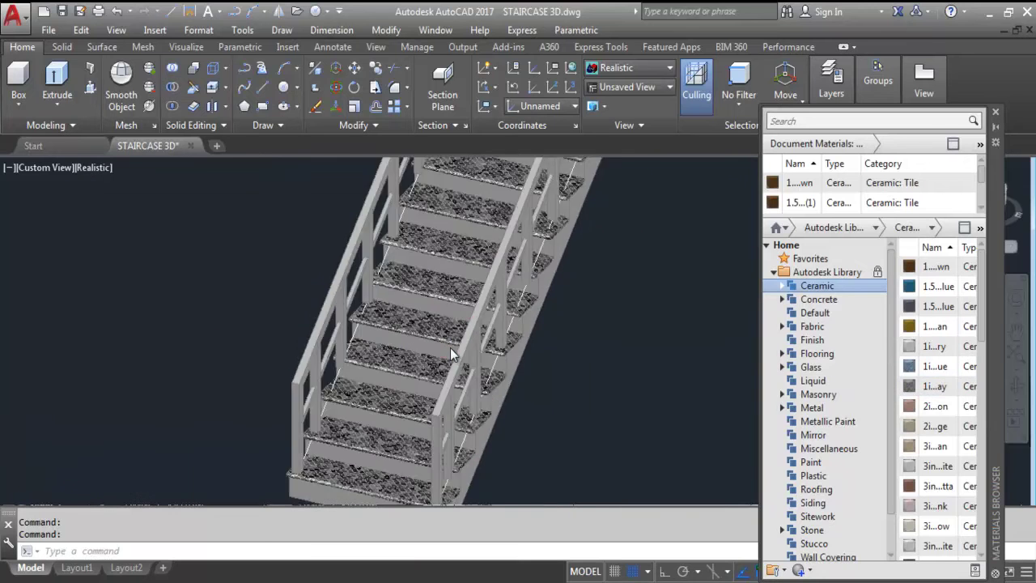
scroll(434, 446, "up", 2)
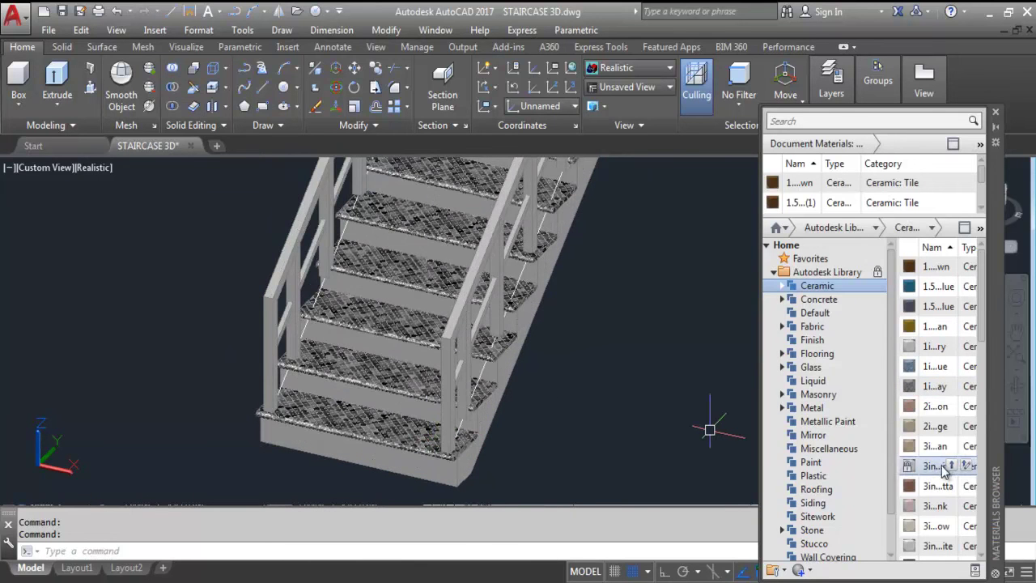
left_click_drag(937, 489, 403, 431)
scroll(409, 445, "down", 1)
scroll(473, 407, "down", 2)
scroll(477, 341, "up", 4)
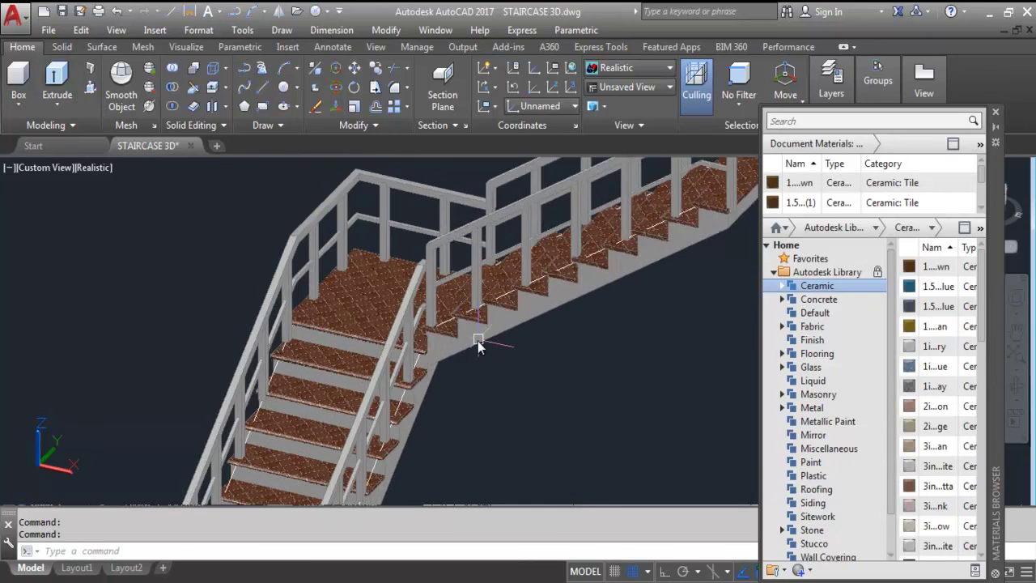
mouse_move(420, 335)
middle_mouse_down("shift")
mouse_move(474, 336)
mouse_move(434, 324)
mouse_move(429, 347)
middle_mouse_up("shift")
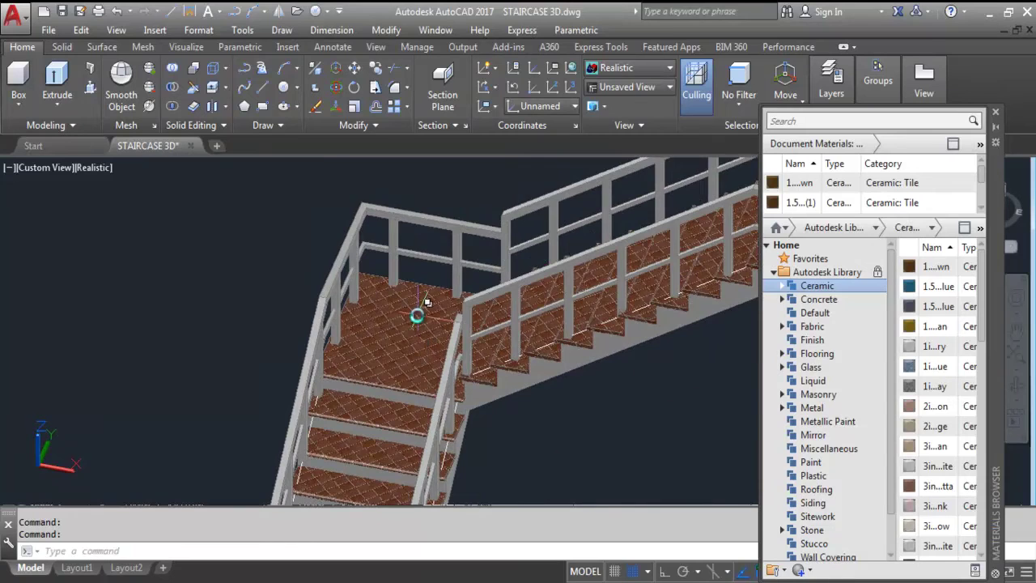
scroll(365, 416, "down", 3)
scroll(381, 429, "up", 3)
middle_click_drag(386, 418, 443, 457, "shift")
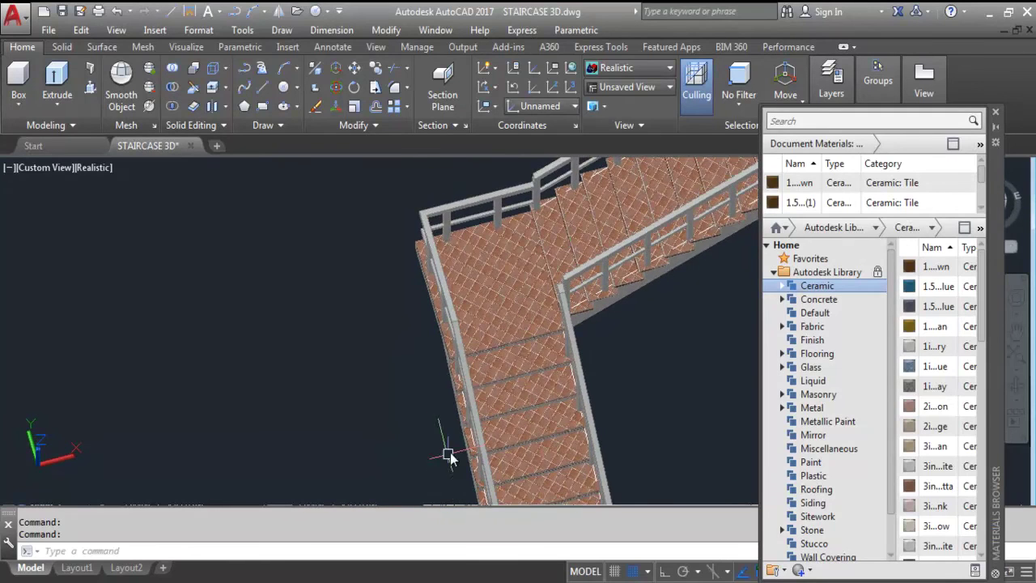
scroll(444, 385, "down", 2)
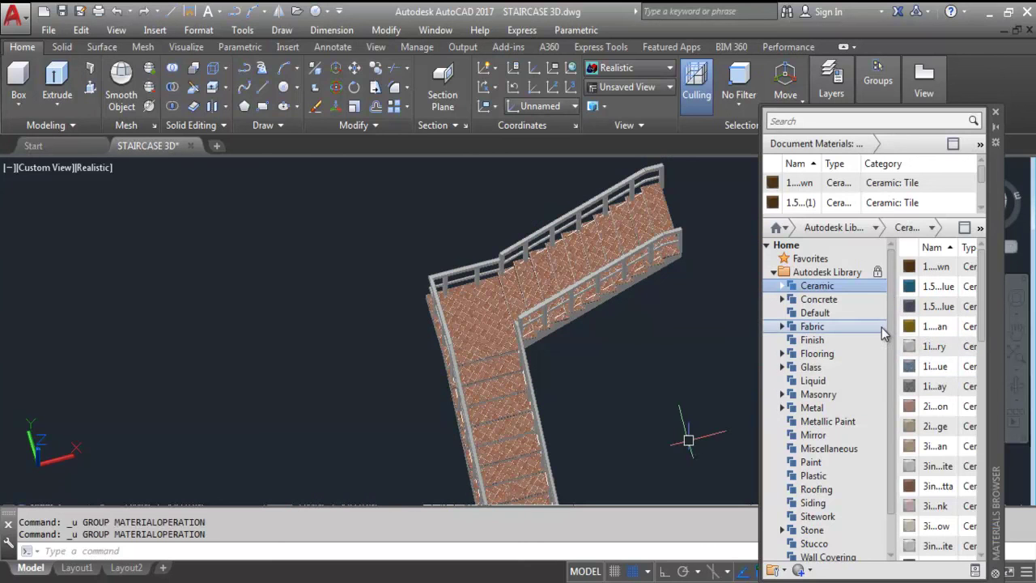
Inspect the tiled staircase from a few angles, then close the Materials Browser palette
mouse_move(662, 332)
middle_mouse_down("shift")
mouse_move(606, 364)
mouse_move(595, 321)
mouse_move(486, 328)
mouse_move(588, 342)
mouse_move(464, 343)
mouse_move(472, 472)
mouse_move(463, 435)
mouse_move(550, 444)
mouse_move(545, 416)
middle_mouse_up("shift")
scroll(514, 467, "down", 3)
scroll(528, 348, "up", 3)
scroll(460, 348, "up", 4)
scroll(400, 271, "down", 2)
scroll(447, 445, "up", 2)
scroll(448, 444, "down", 5)
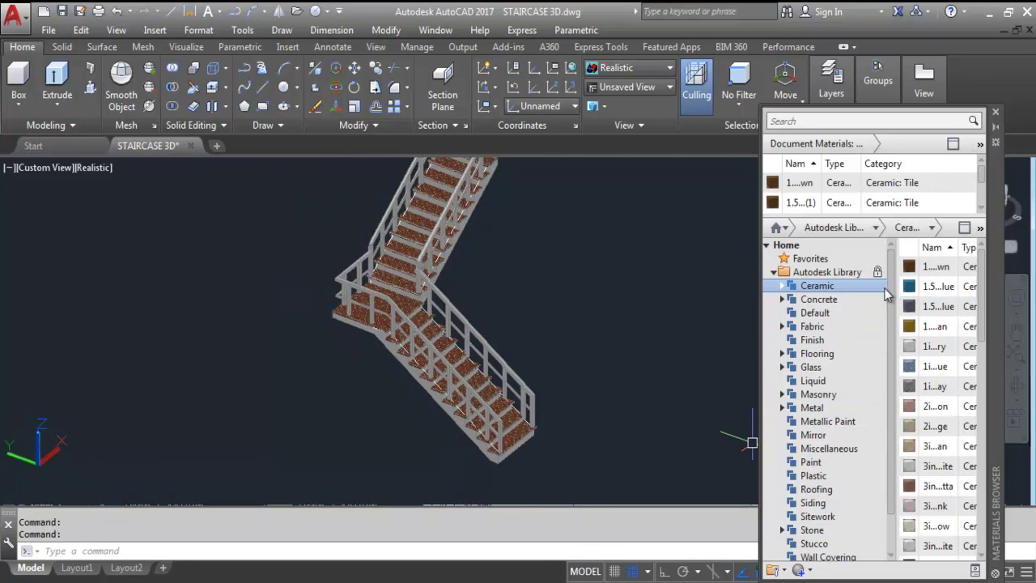
scroll(896, 301, "down", 2)
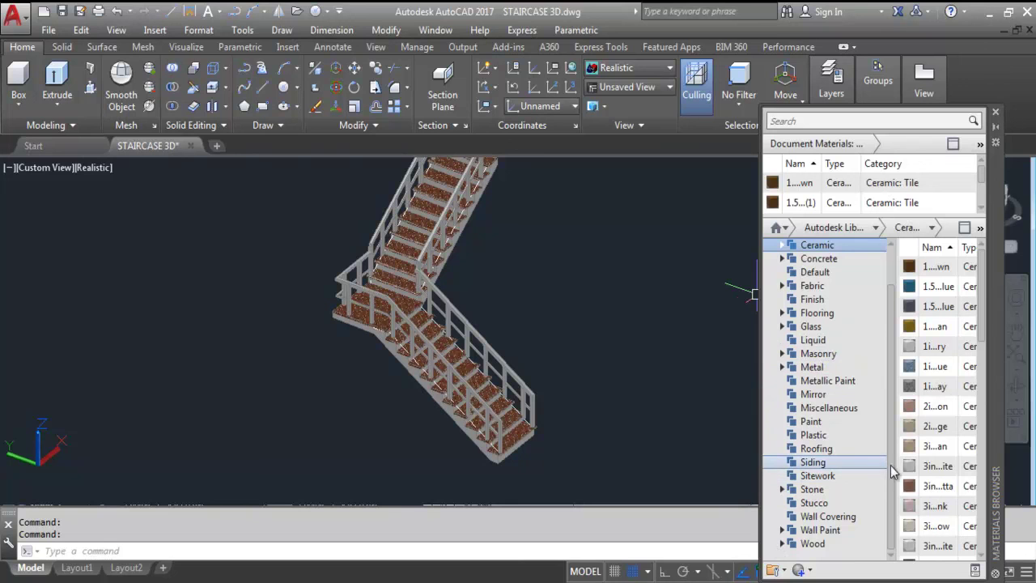
scroll(894, 470, "up", 2)
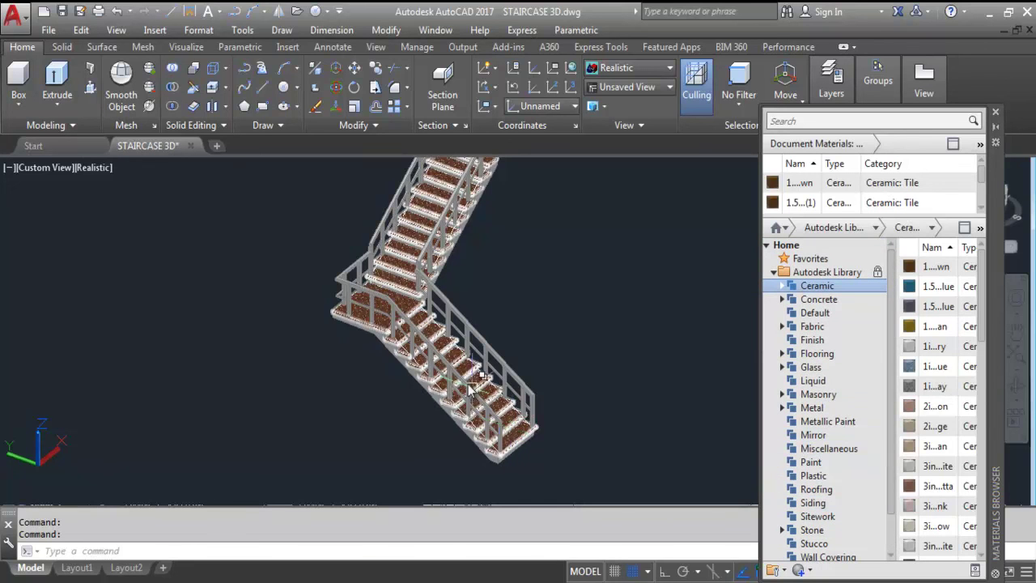
mouse_move(523, 435)
middle_mouse_down("shift")
mouse_move(359, 308)
mouse_move(512, 366)
middle_mouse_up("shift")
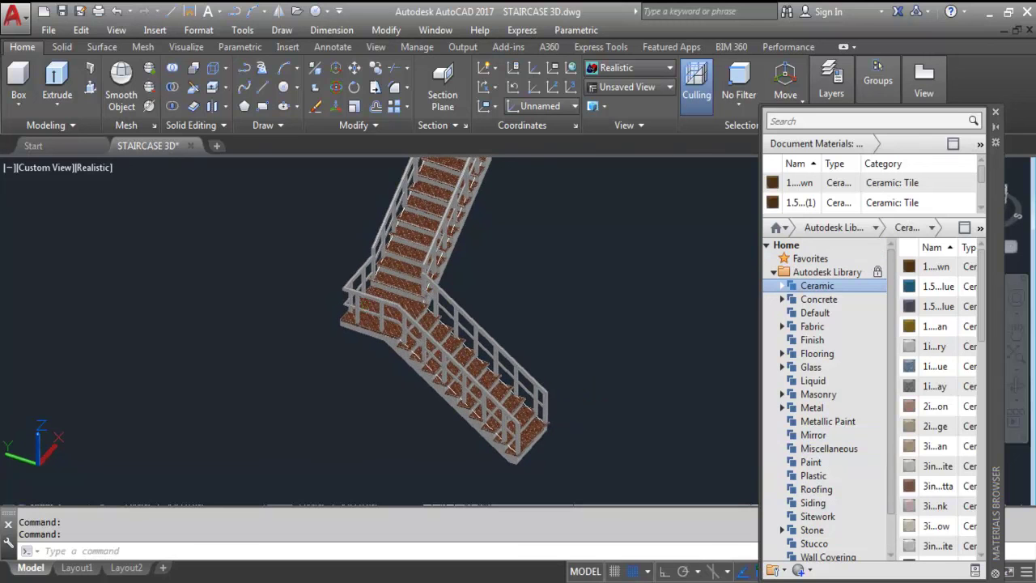
left_click(996, 114)
middle_click_drag(366, 301, 394, 347, "shift")
scroll(394, 340, "down", 2)
scroll(413, 373, "up", 3)
scroll(412, 373, "up", 3)
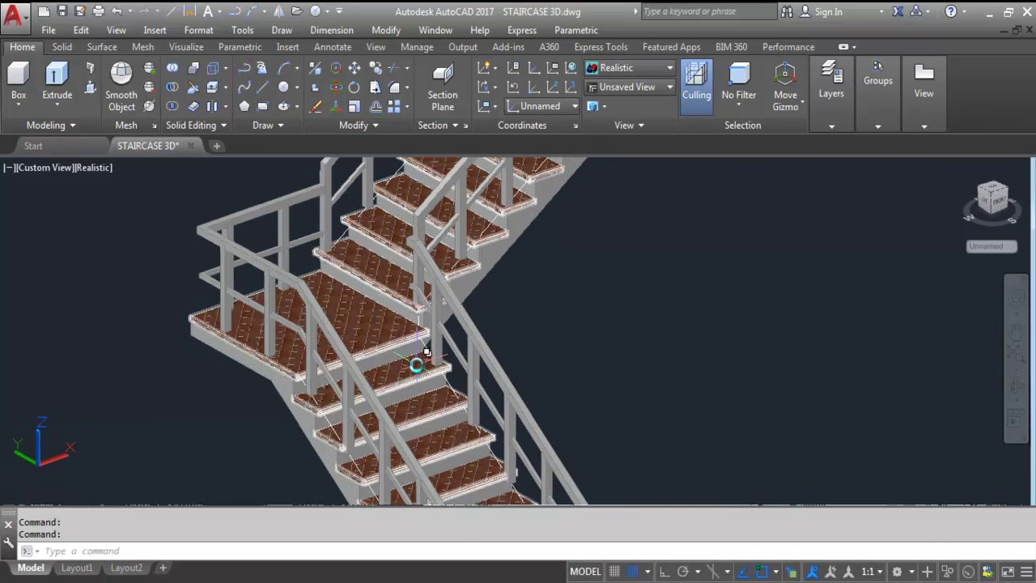
scroll(416, 327, "up", 4)
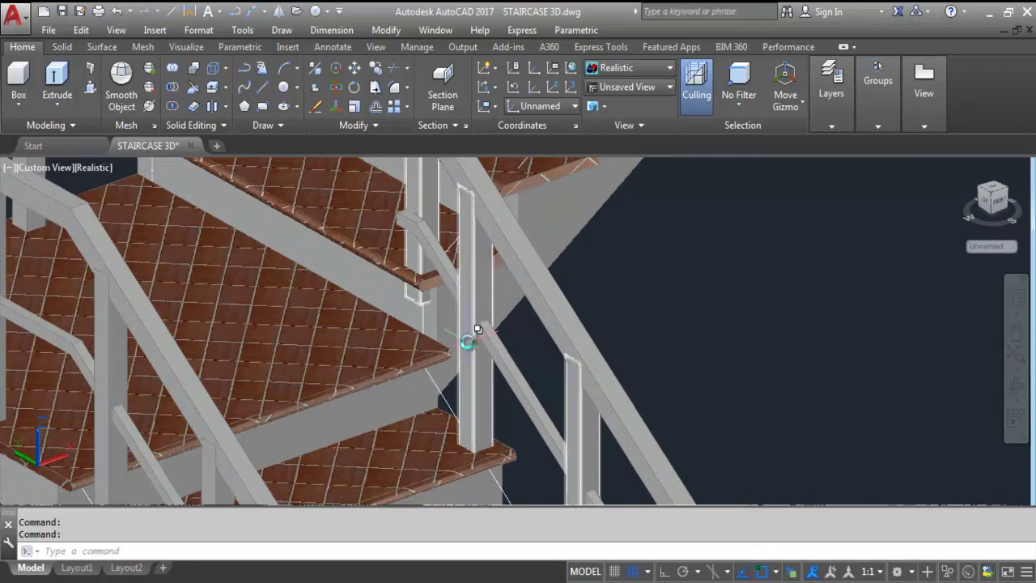
scroll(461, 271, "down", 5)
scroll(469, 442, "down", 2)
scroll(578, 440, "up", 5)
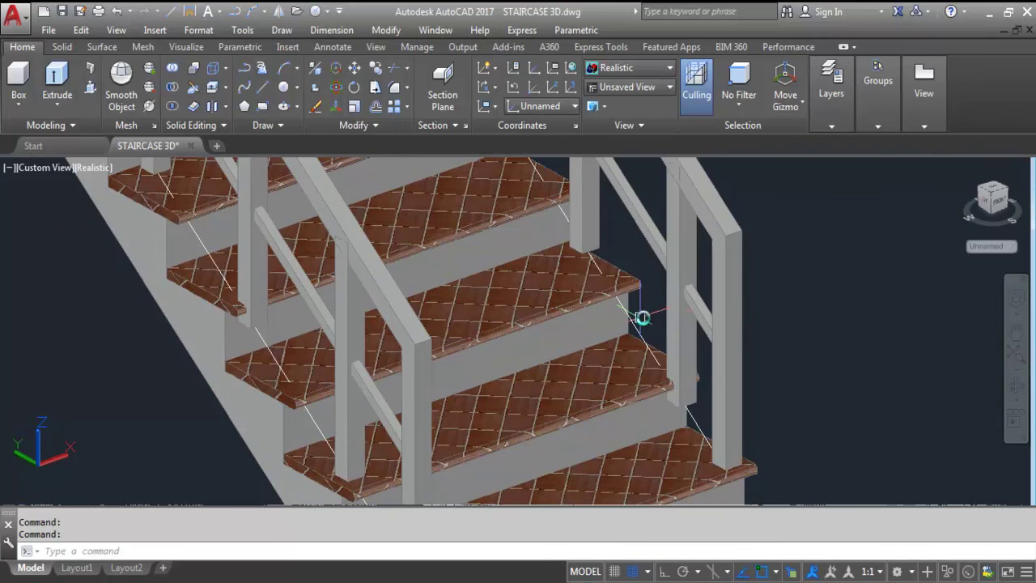
mouse_move(517, 321)
middle_mouse_down("shift")
mouse_move(588, 325)
mouse_move(516, 317)
middle_mouse_up("shift")
scroll(537, 324, "down", 5)
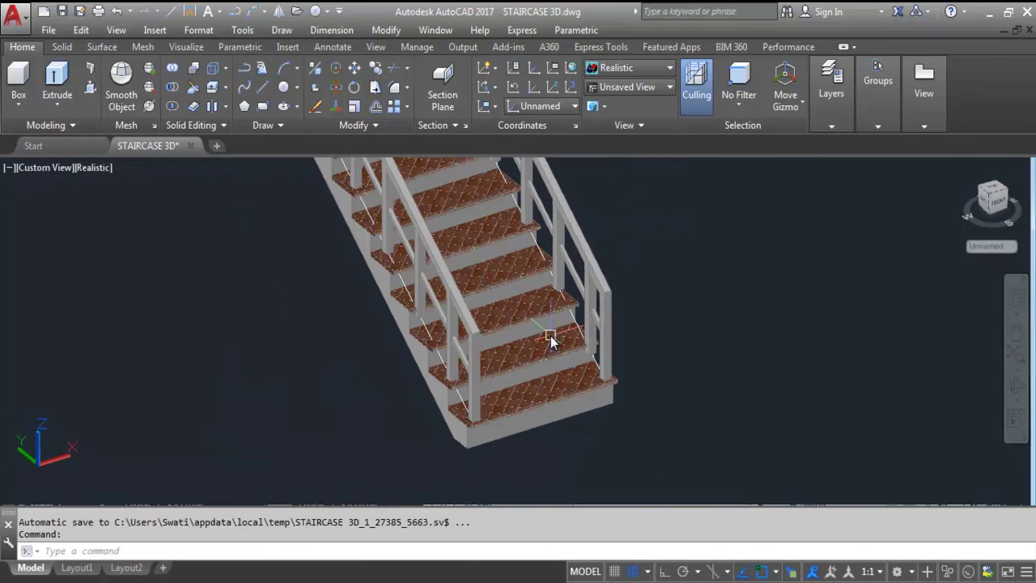
key("Escape")
scroll(540, 417, "up", 6)
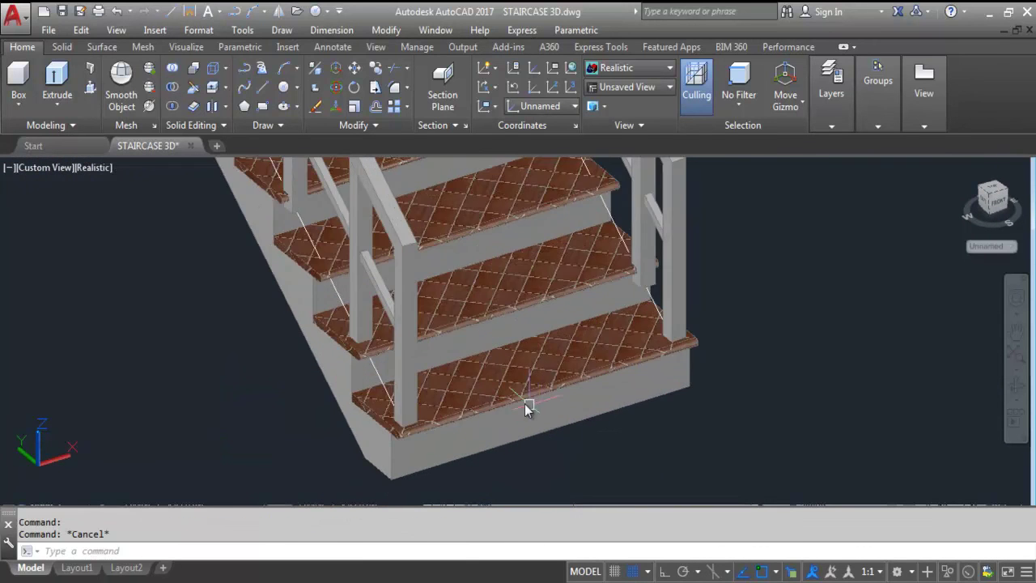
scroll(725, 441, "down", 5)
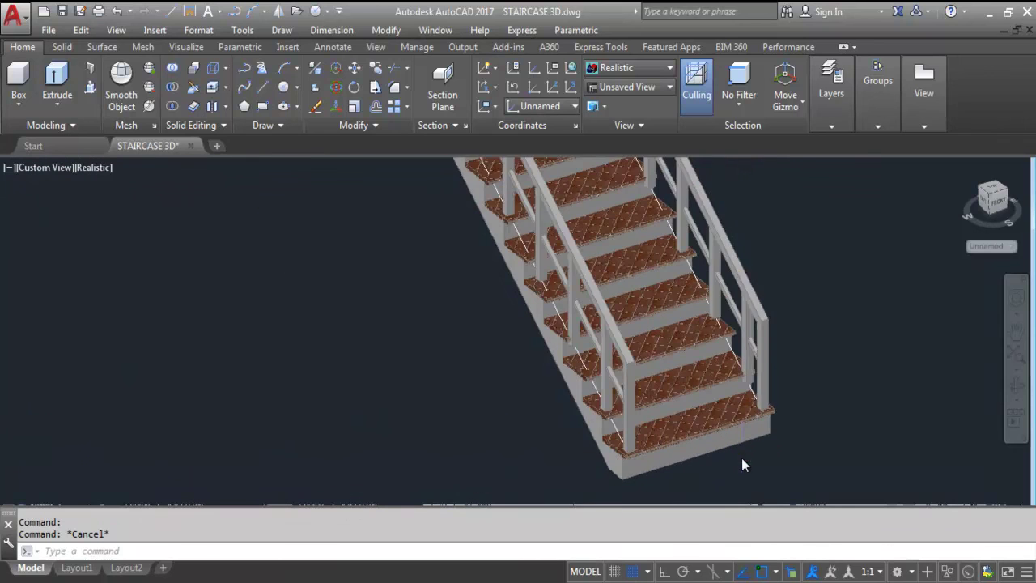
scroll(737, 447, "down", 2)
scroll(741, 204, "up", 7)
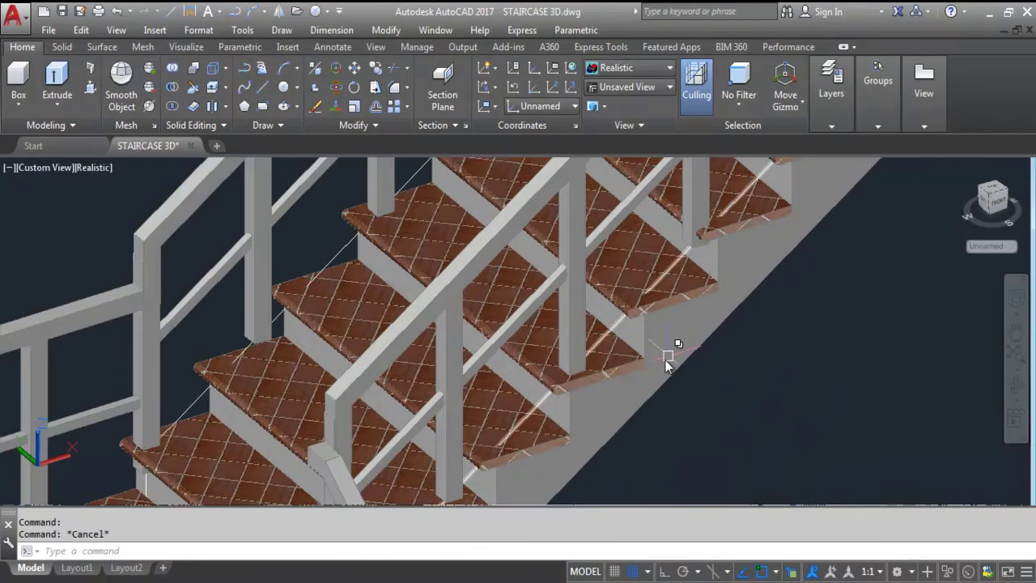
scroll(673, 352, "down", 6)
scroll(732, 192, "up", 4)
scroll(733, 188, "down", 5)
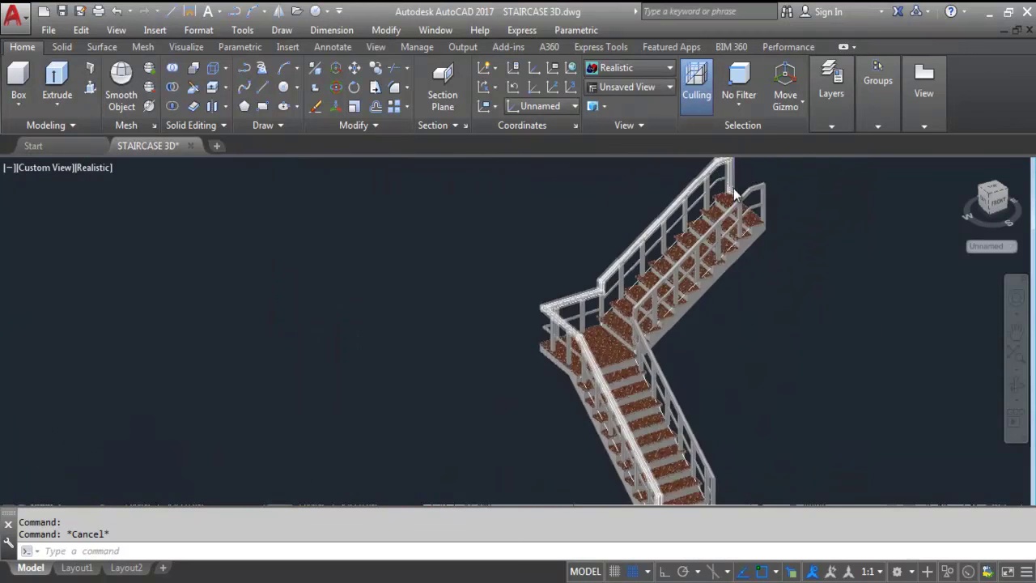
scroll(694, 398, "down", 3)
scroll(721, 393, "up", 5)
scroll(559, 435, "down", 4)
scroll(603, 393, "down", 1)
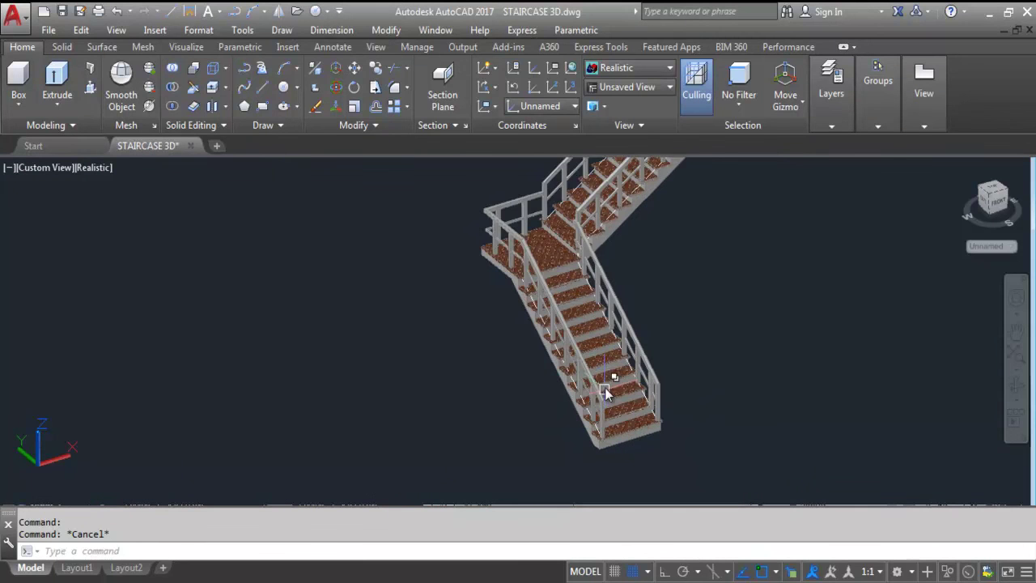
scroll(585, 289, "up", 3)
middle_click_drag(584, 292, 629, 336, "shift")
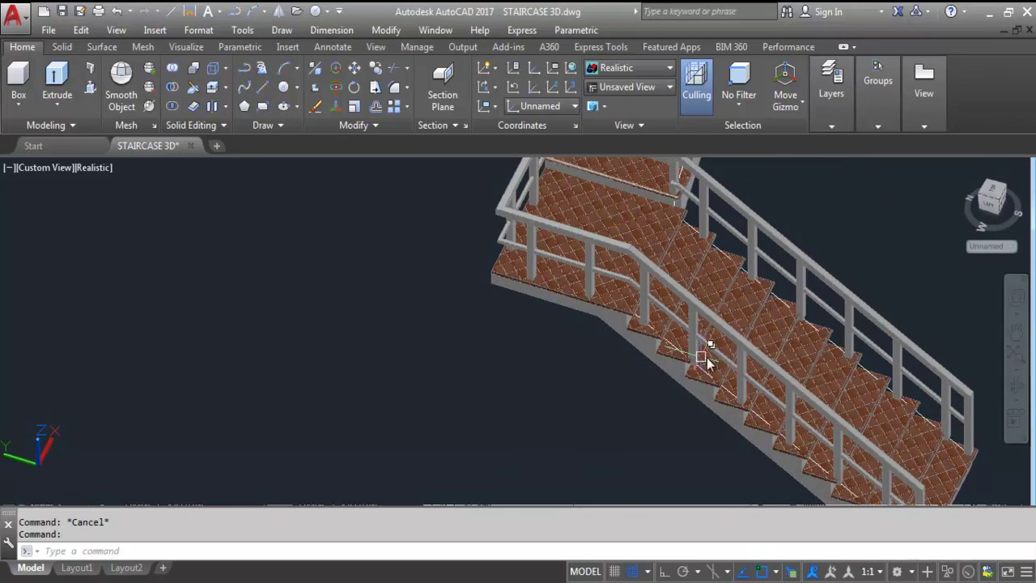
scroll(724, 342, "up", 3)
middle_click_drag(724, 343, 604, 373, "shift")
scroll(567, 348, "down", 3)
scroll(556, 343, "up", 5)
middle_click_drag(555, 343, 578, 394, "shift")
scroll(596, 370, "up", 3)
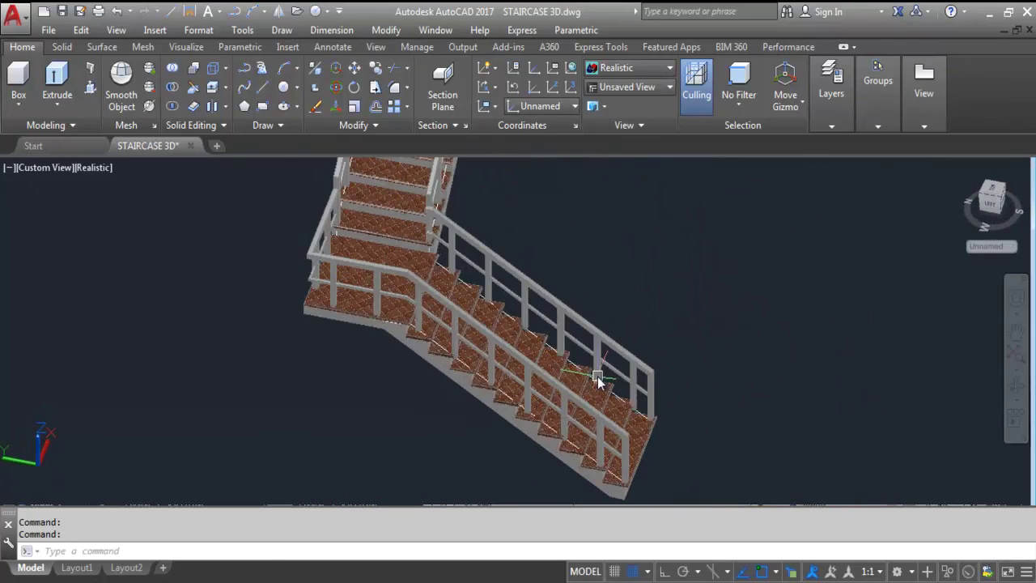
middle_click_drag(536, 344, 381, 308, "shift")
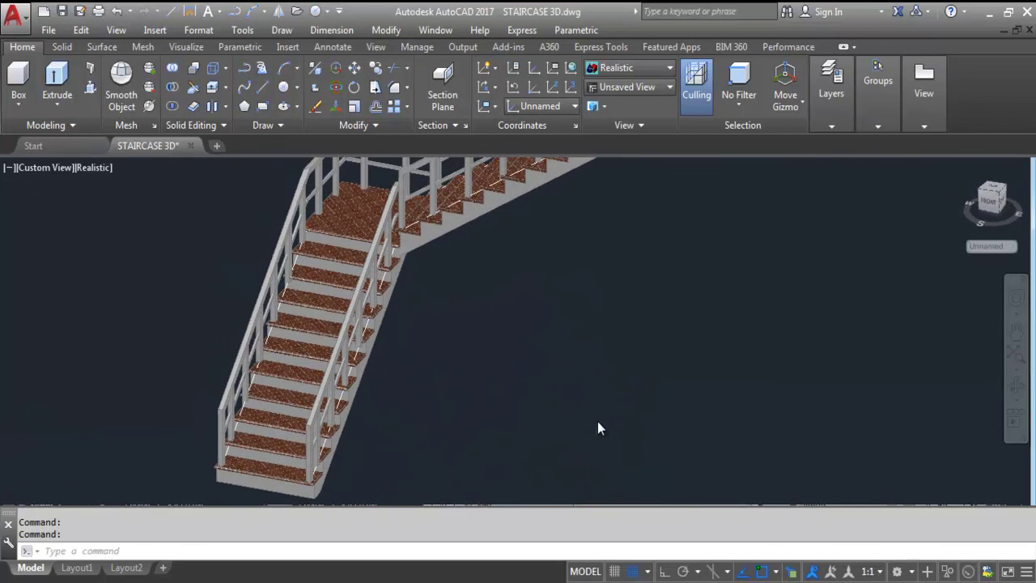
scroll(596, 418, "down", 3)
scroll(624, 379, "up", 2)
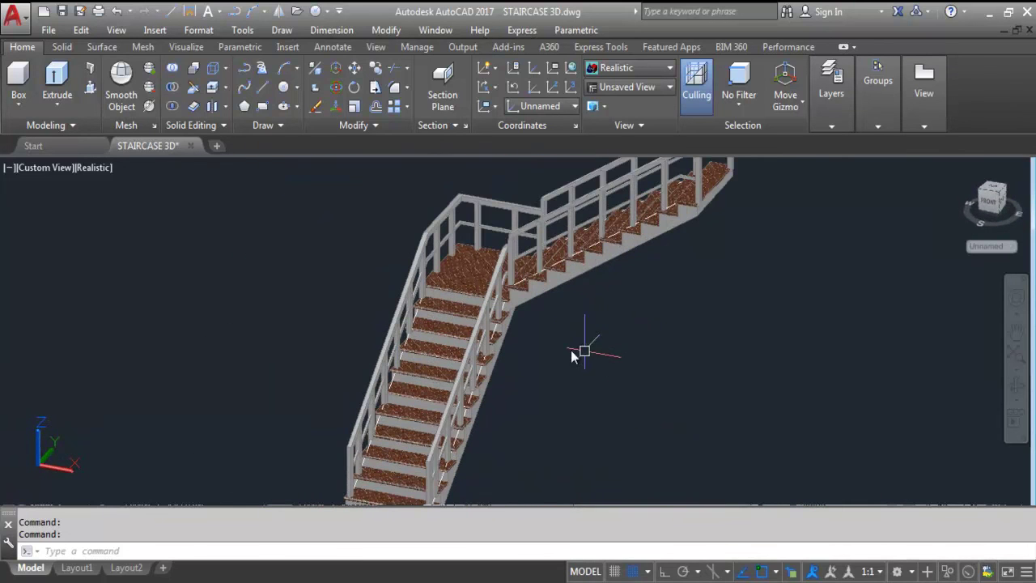
middle_click_drag(528, 338, 567, 328, "shift")
scroll(587, 381, "down", 3)
scroll(699, 364, "up", 2)
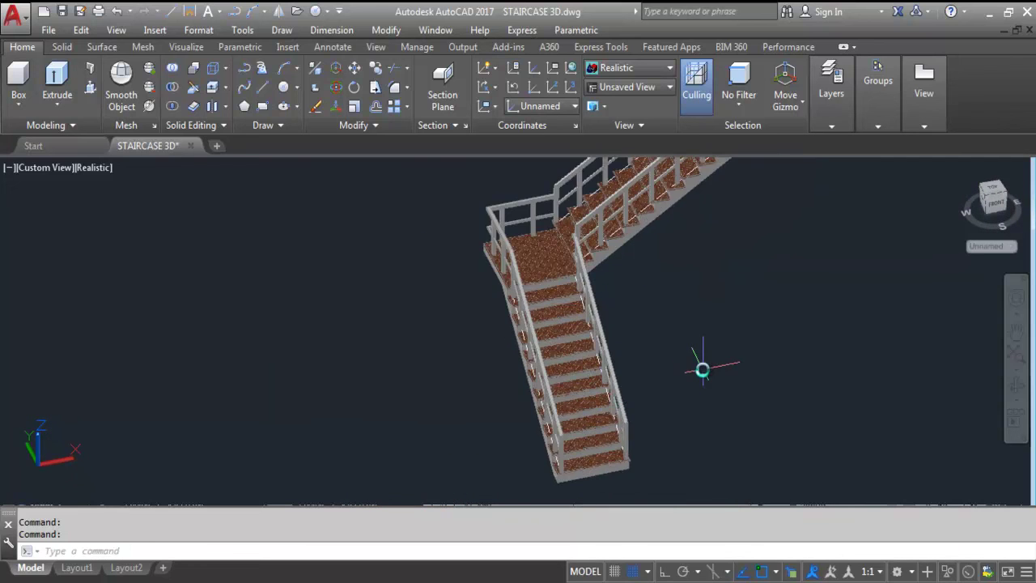
scroll(595, 398, "up", 4)
scroll(659, 387, "down", 5)
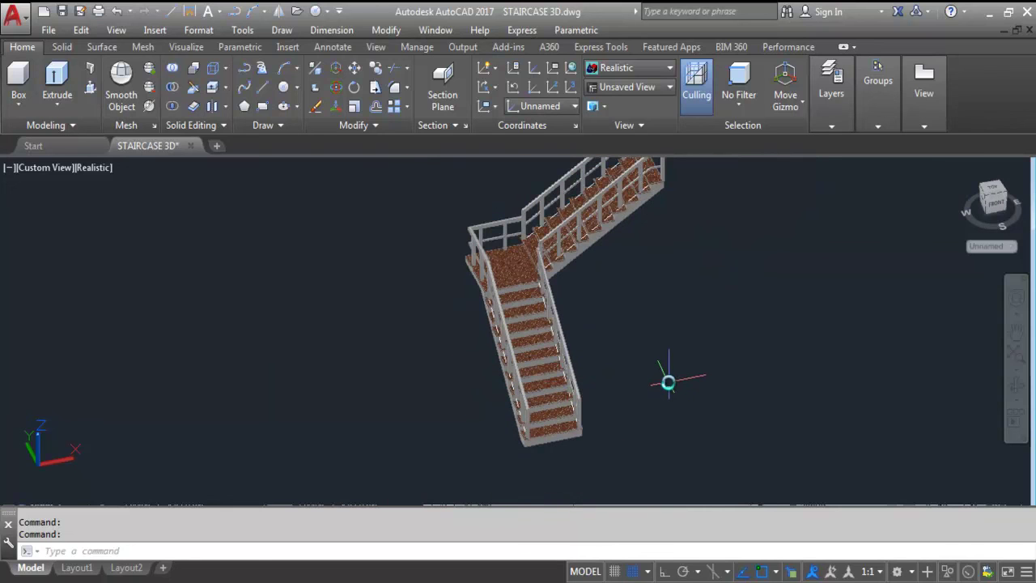